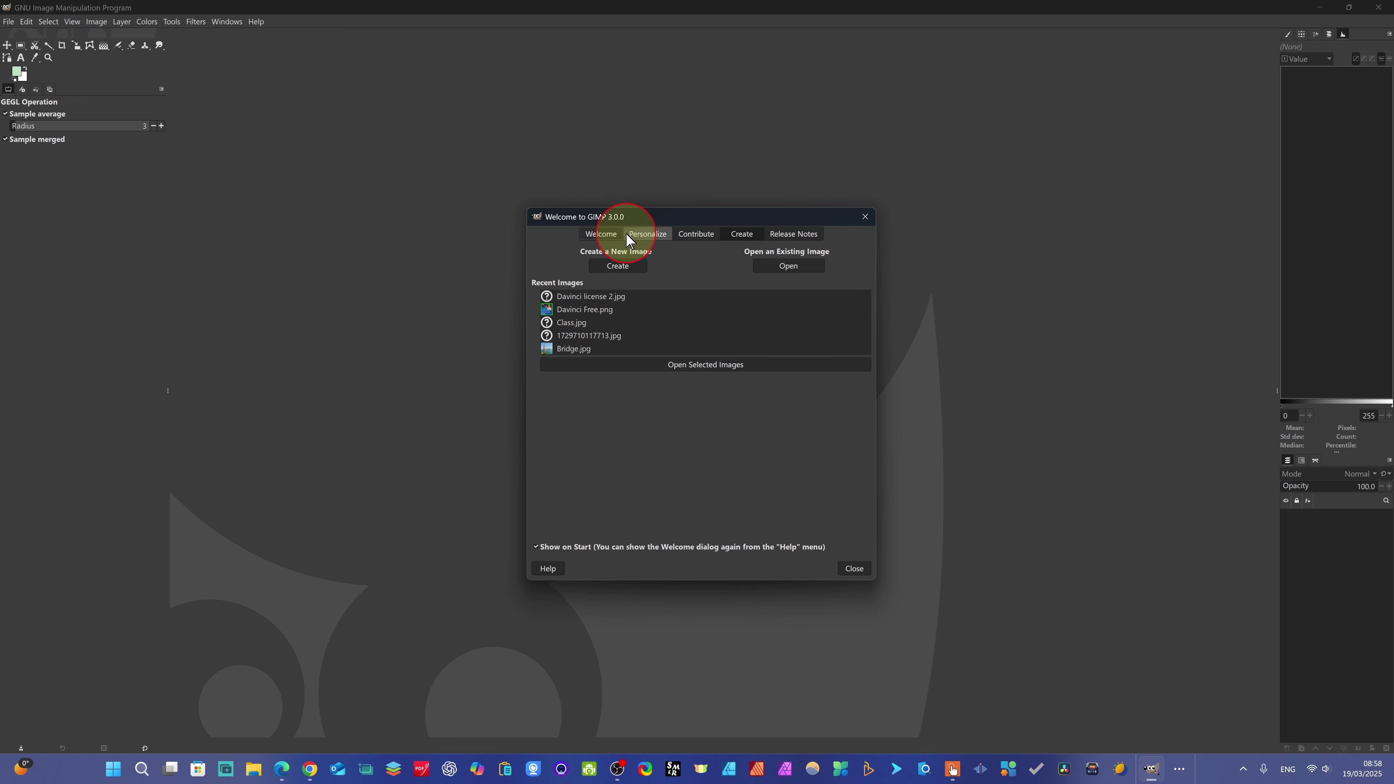
Preview the Middle Gray and Light Colors schemes and the Legacy icon theme, restoring Dark Colors and the Default icons.
left_click(601, 235)
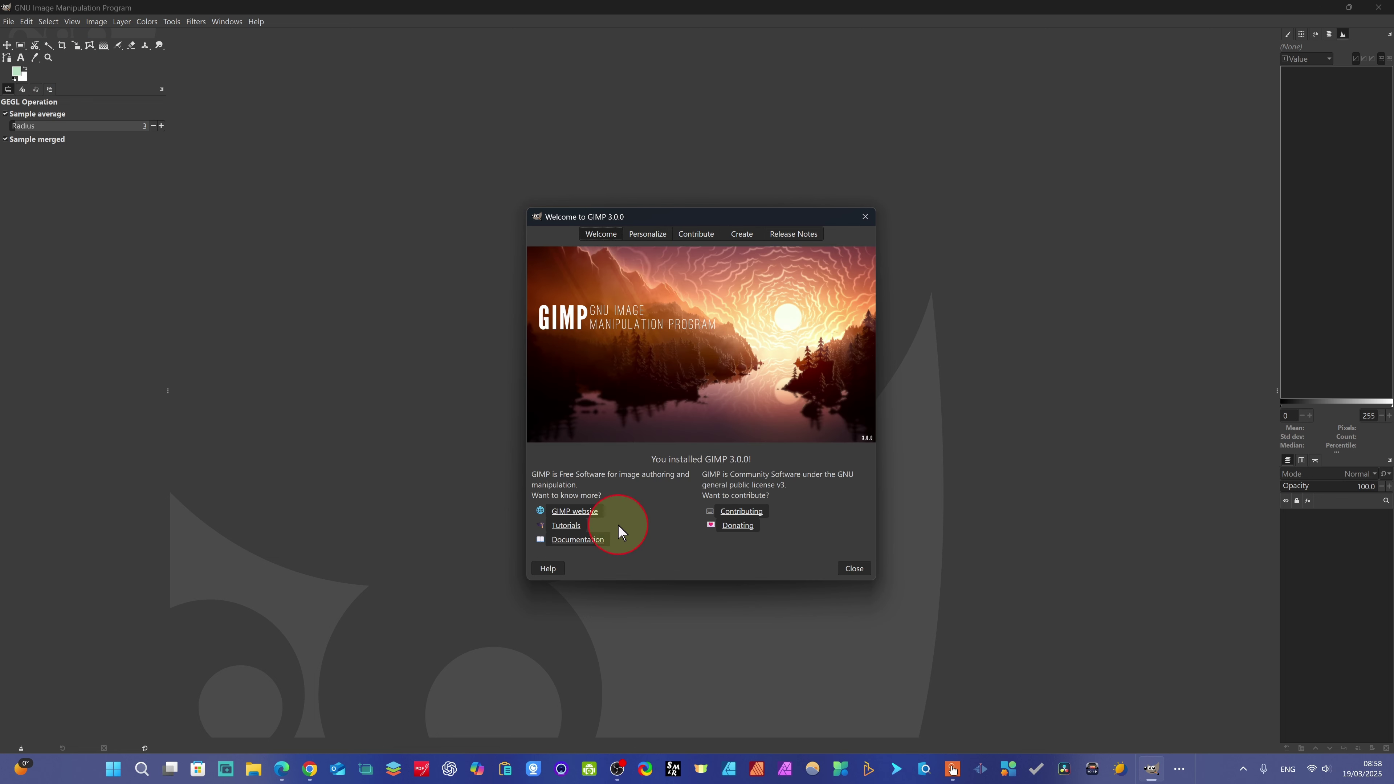
left_click(649, 236)
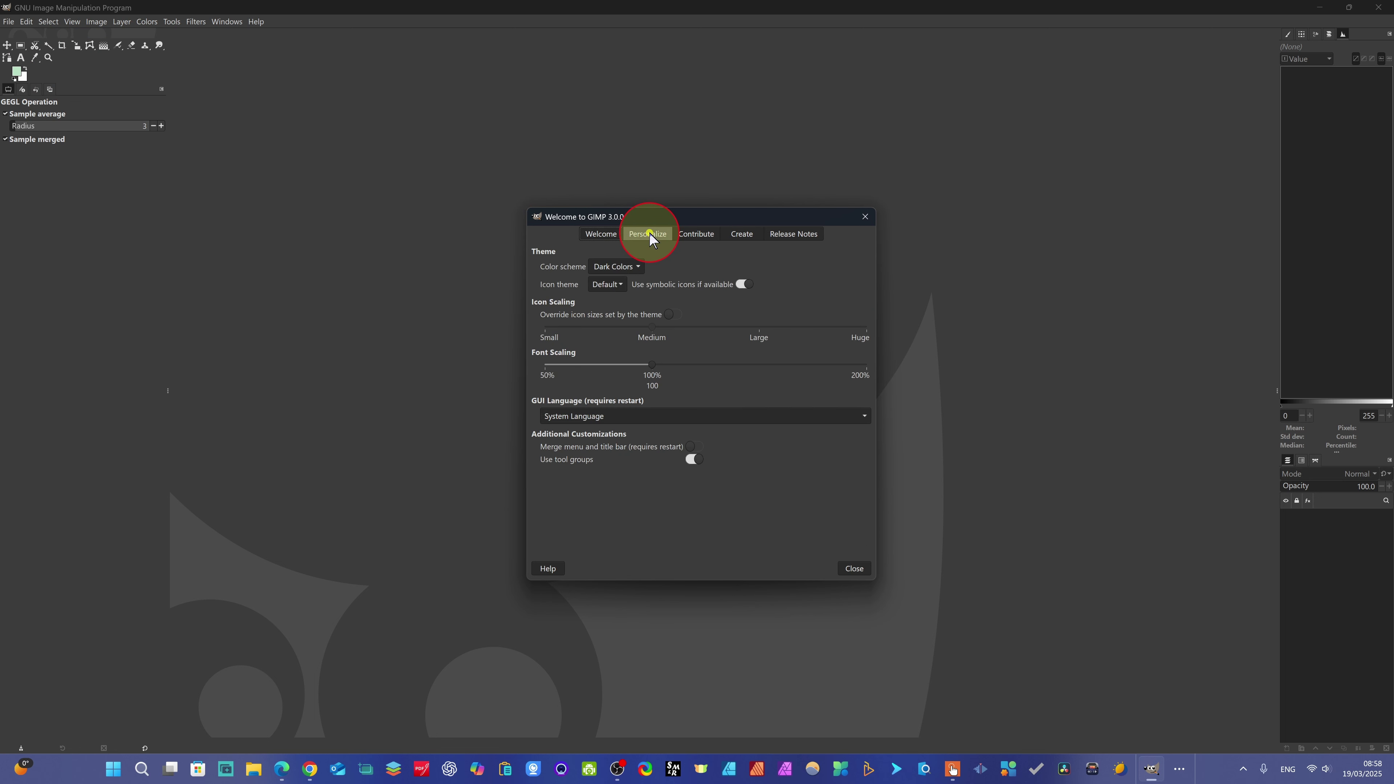
left_click(636, 266)
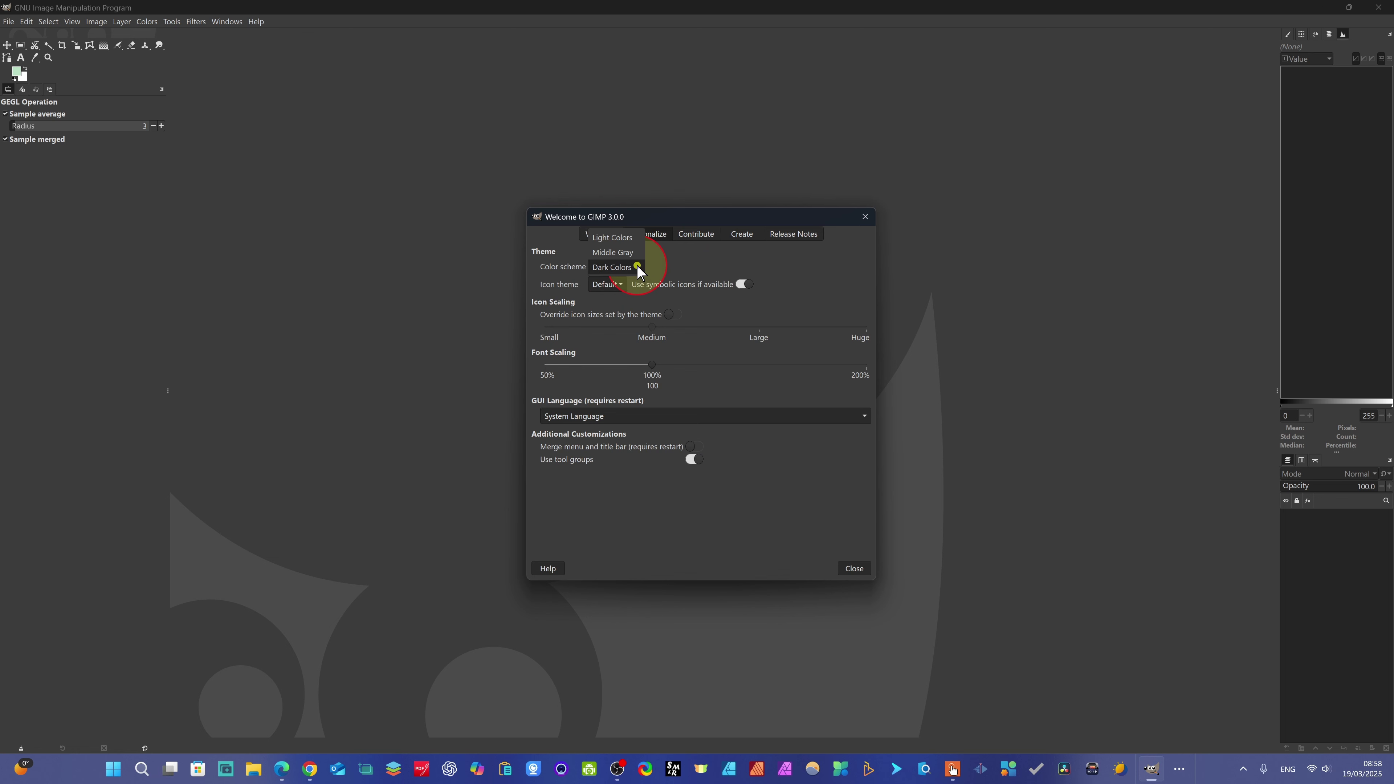
left_click(611, 251)
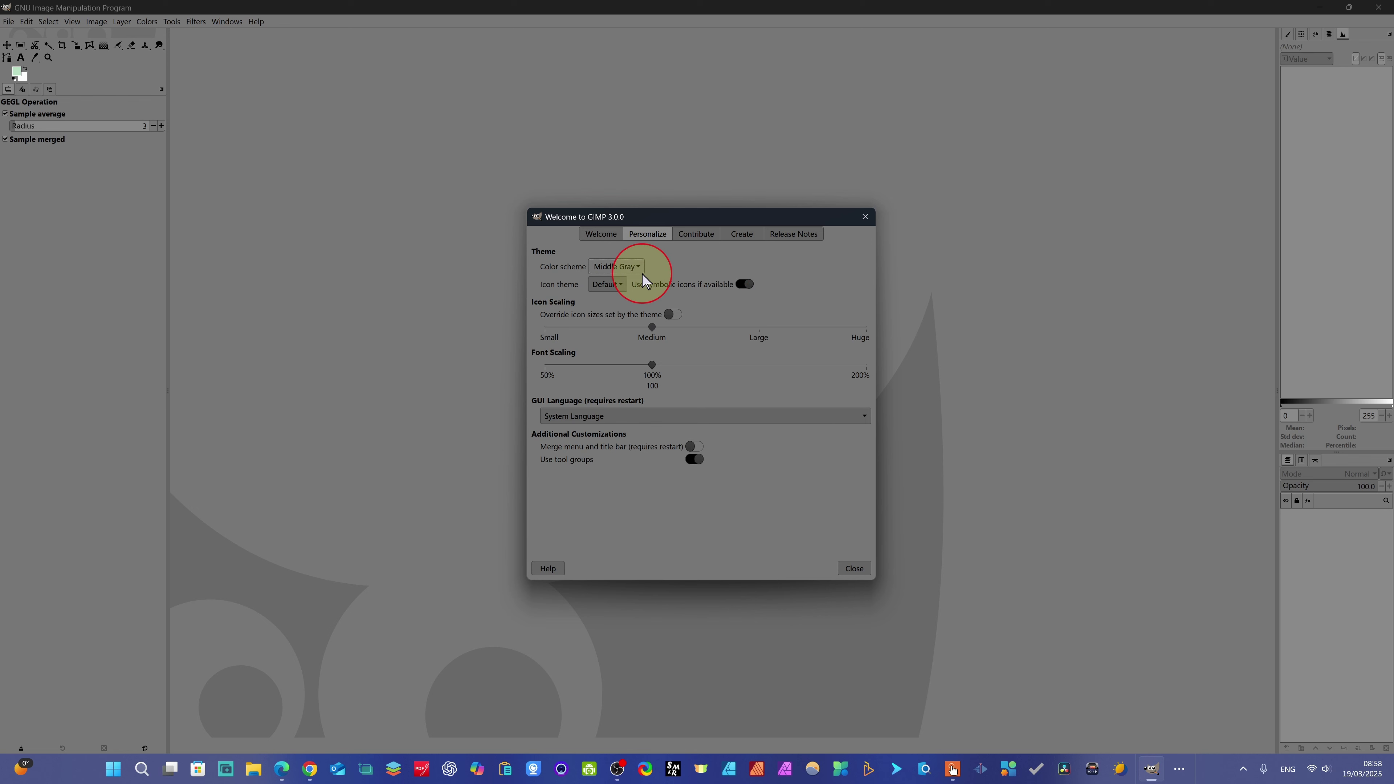
left_click(639, 267)
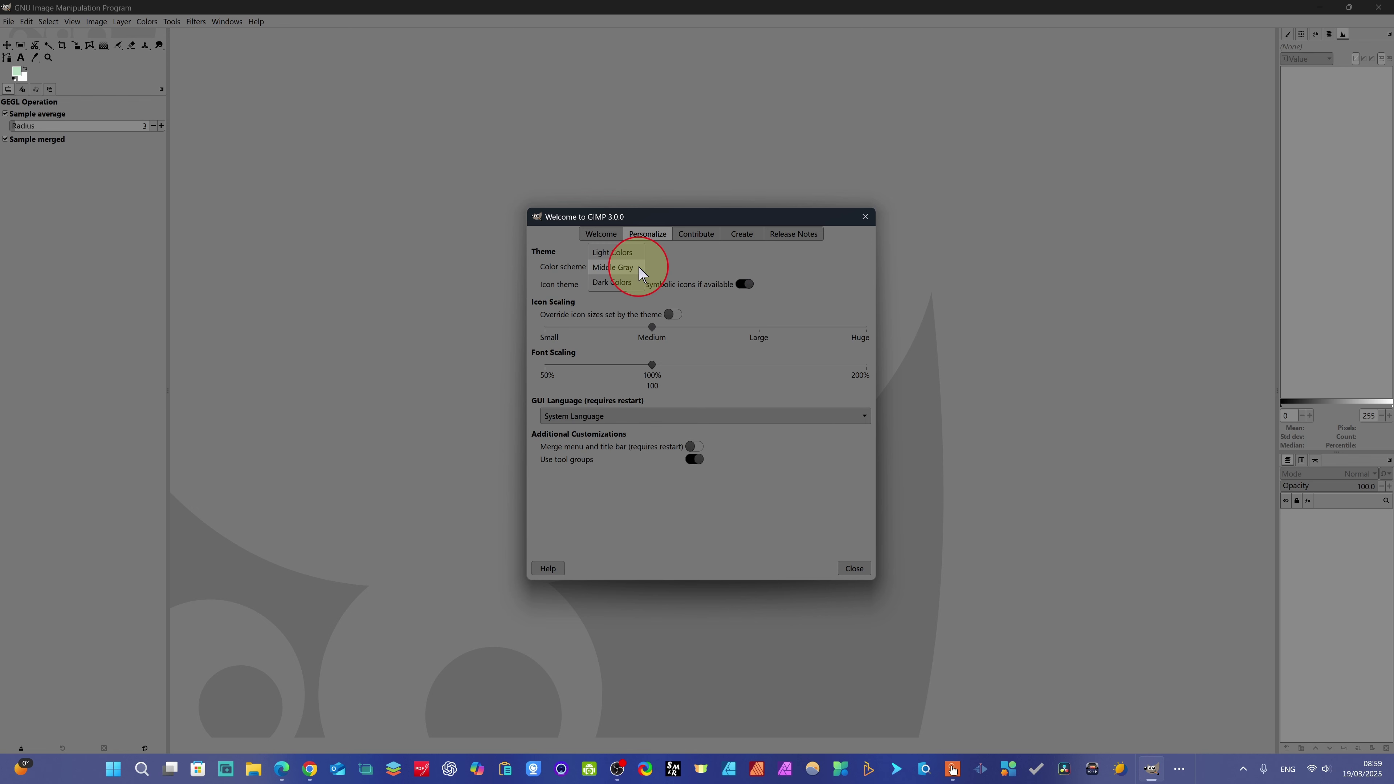
left_click(620, 251)
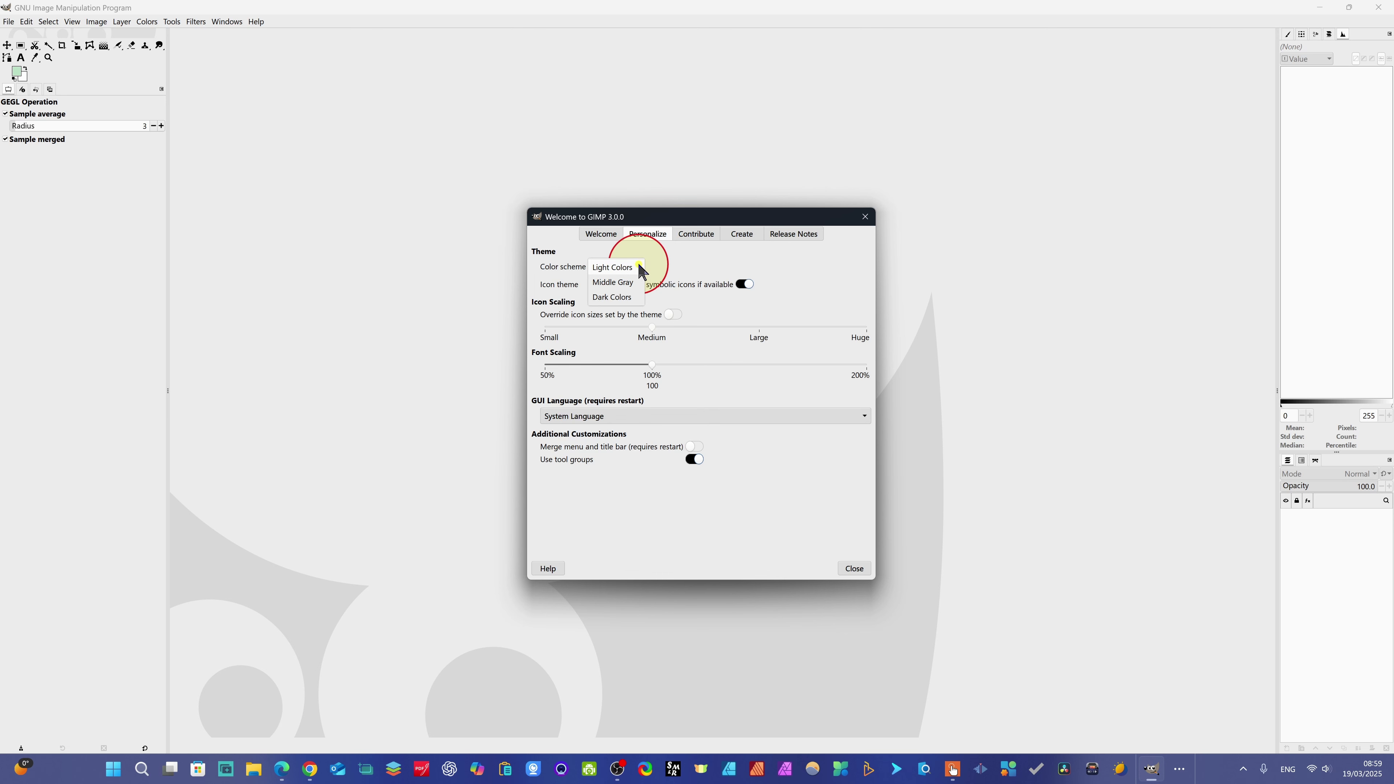
left_click(611, 297)
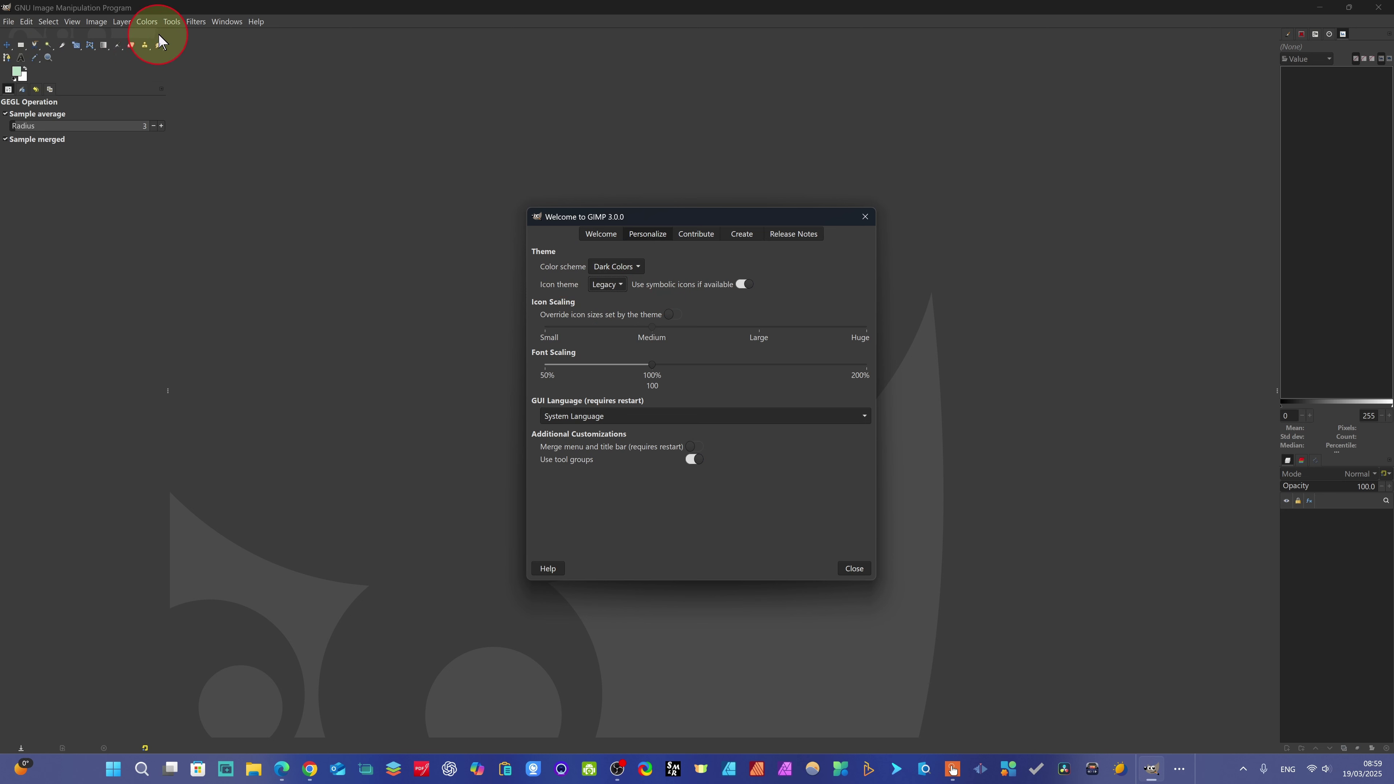
left_click(620, 285)
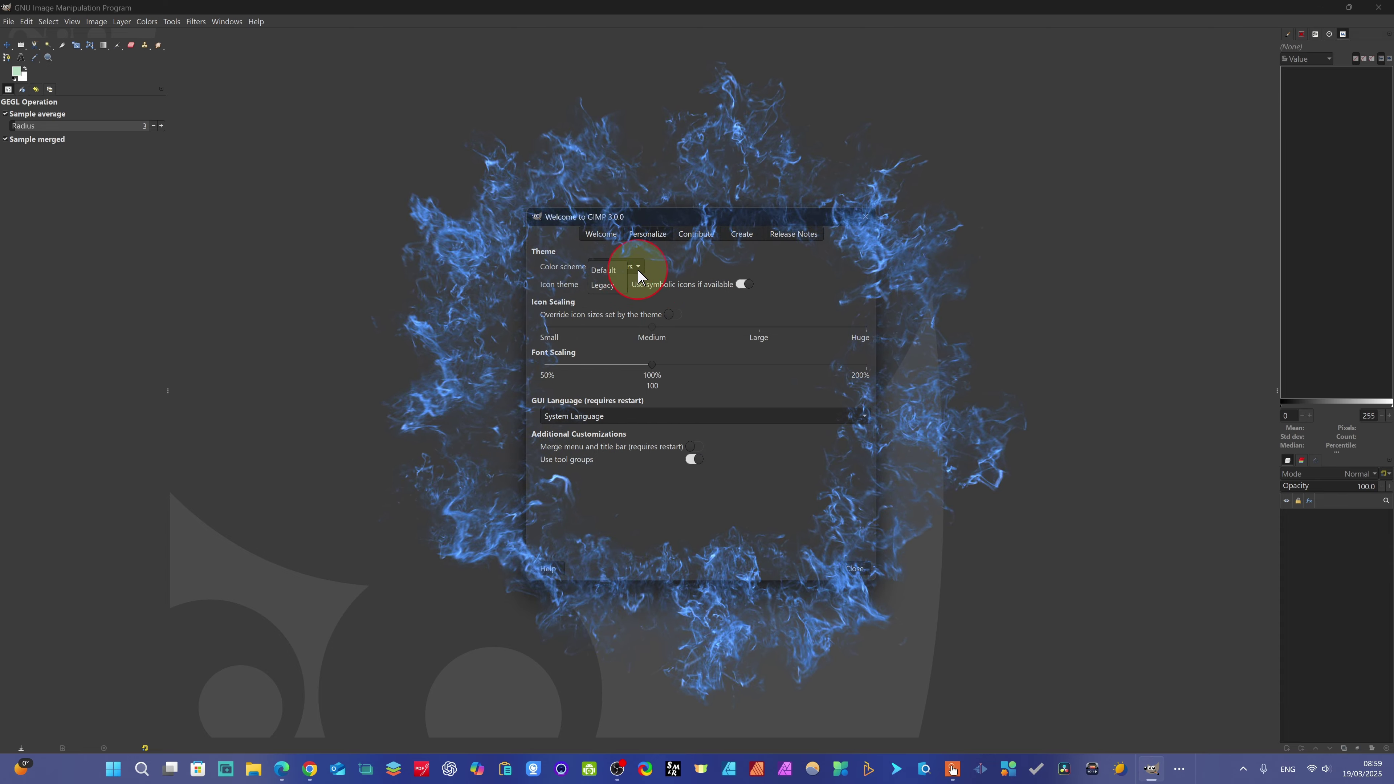
left_click(616, 271)
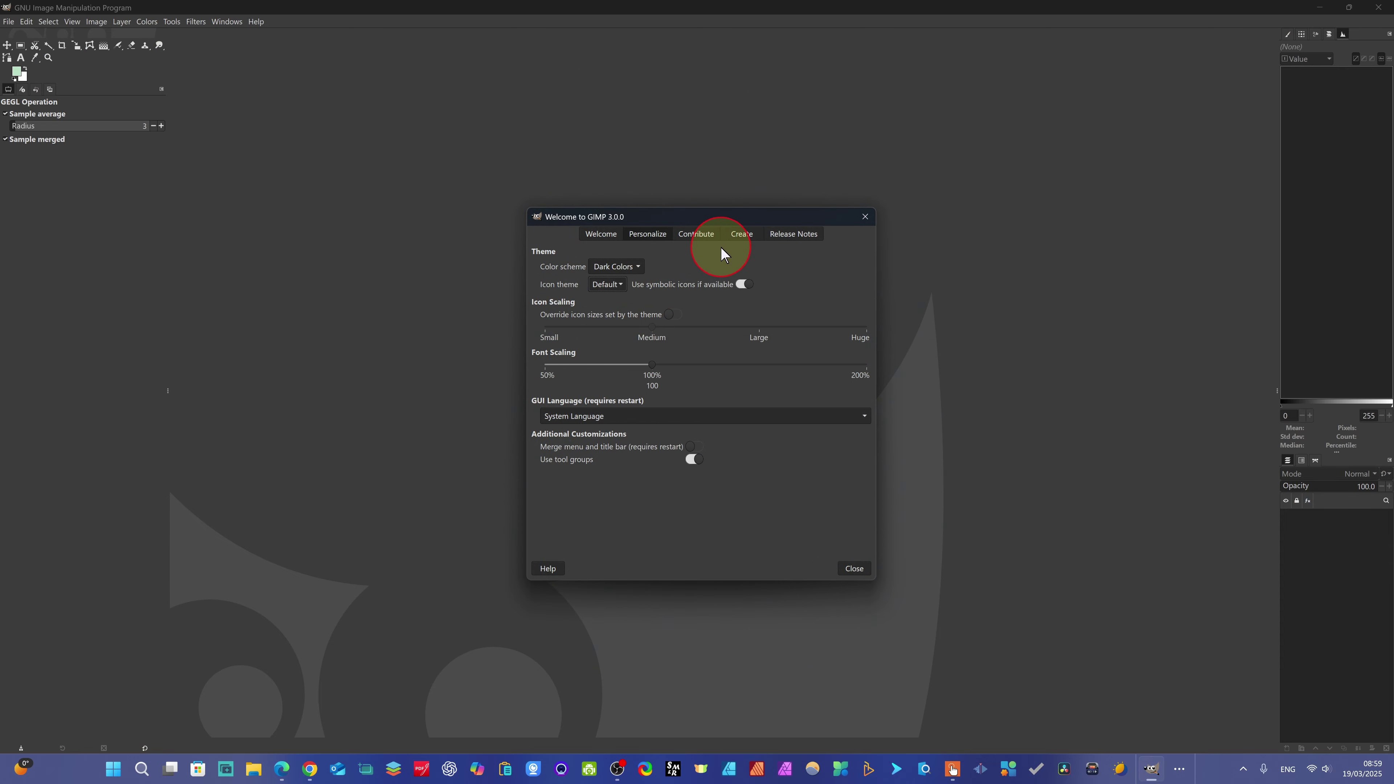
Review the ways to contribute, the recent images and the GIMP 3.0.0 release notes in the welcome dialog.
left_click(694, 234)
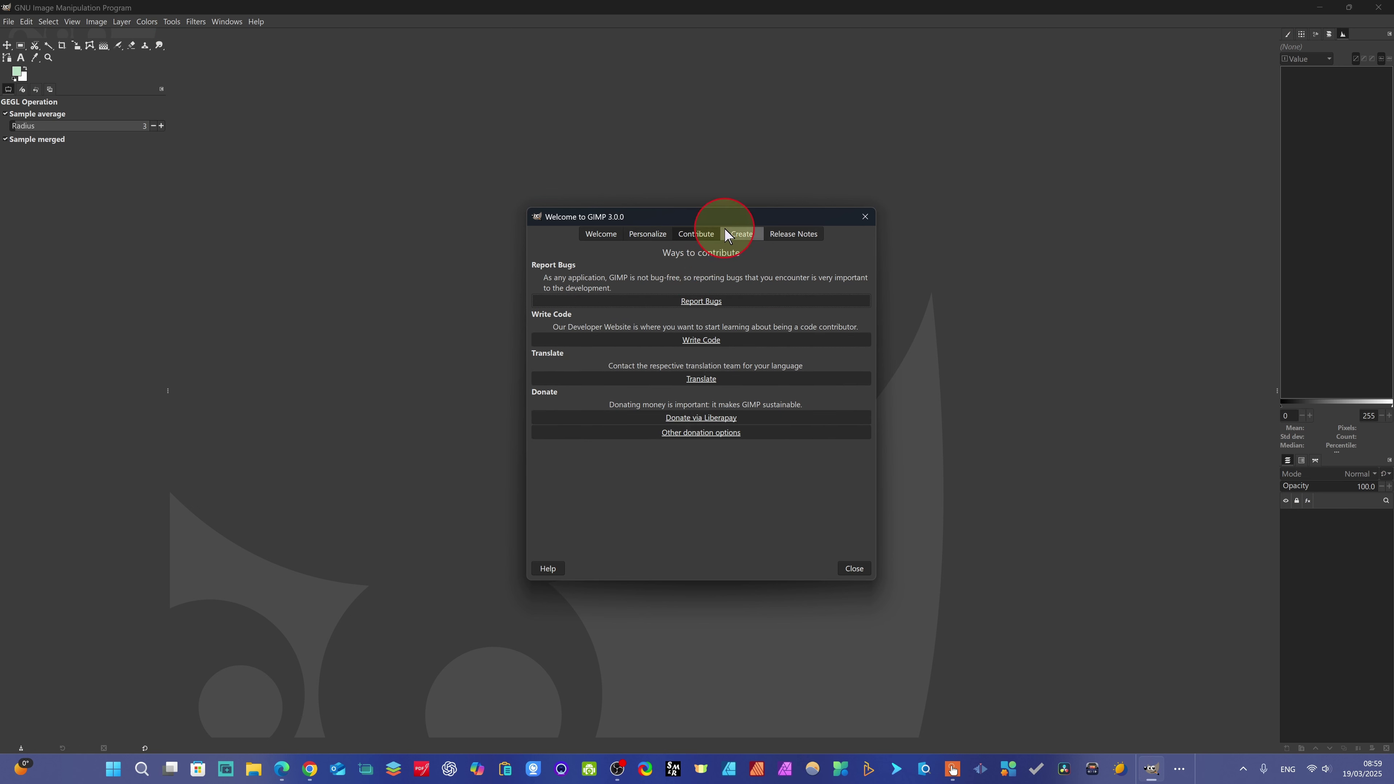
left_click(740, 236)
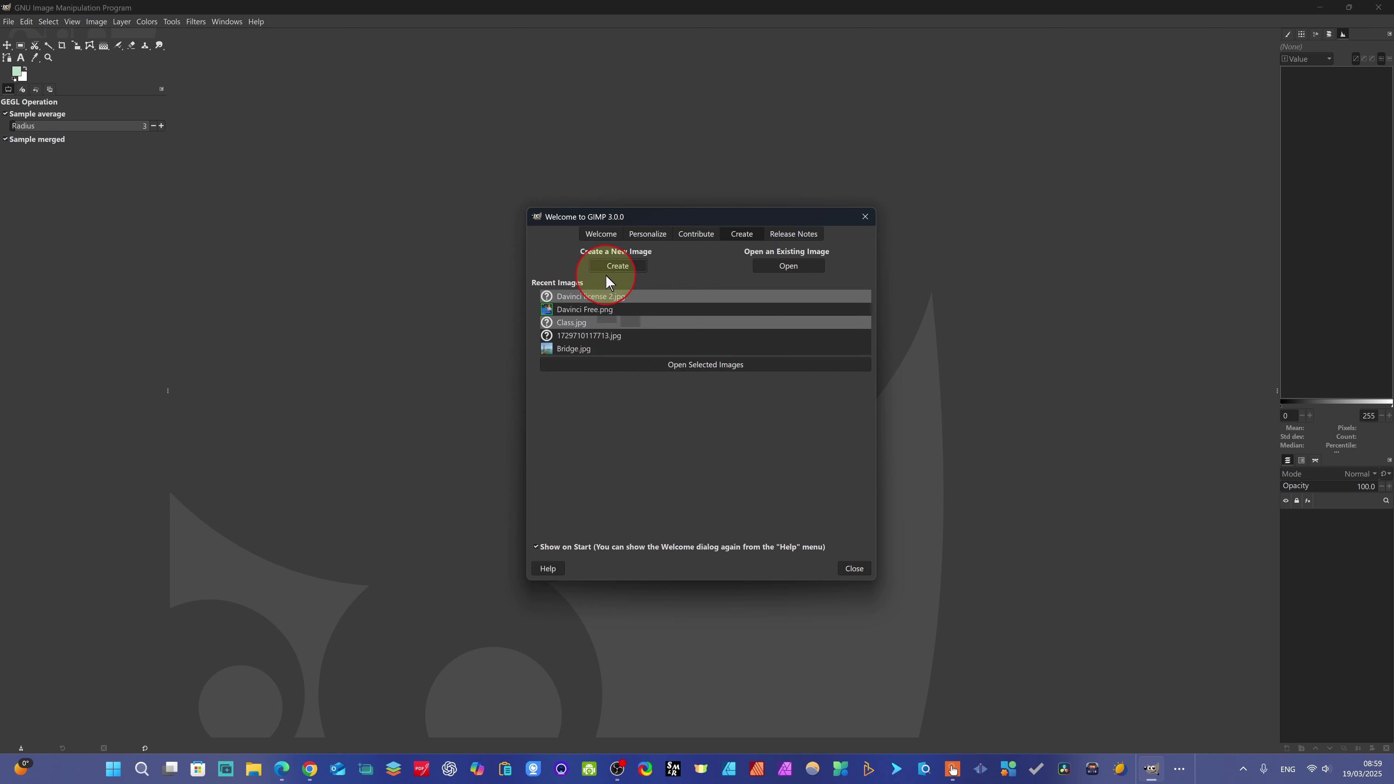
left_click(791, 235)
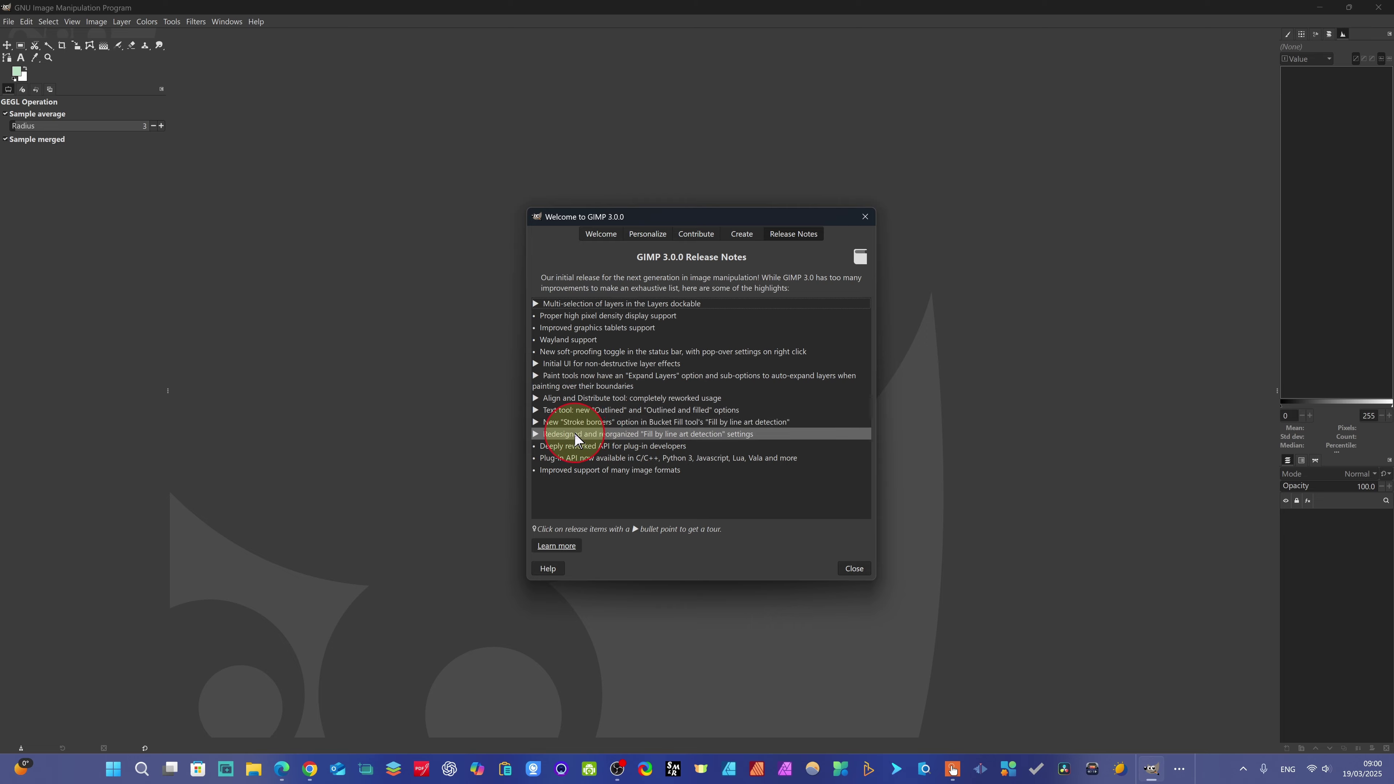
left_click(556, 439)
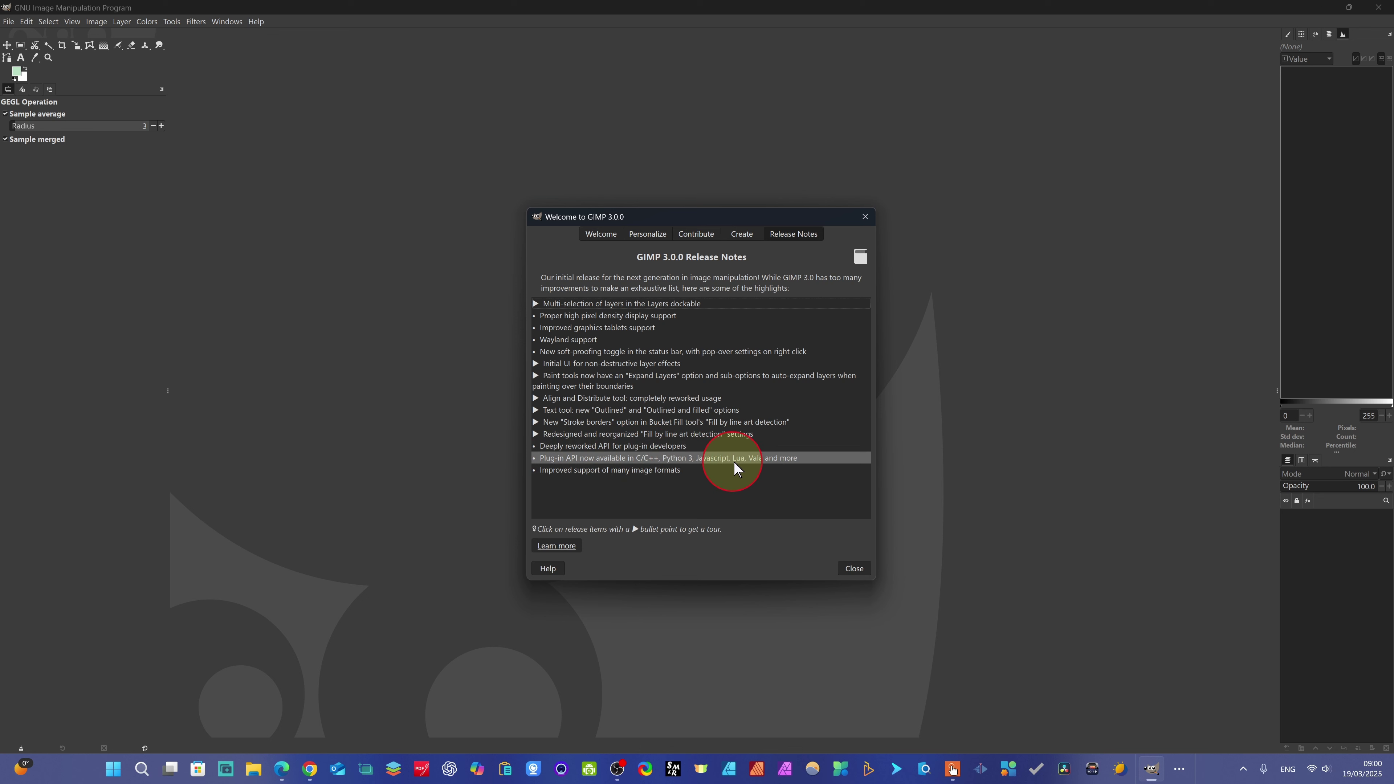
mouse_move(655, 455)
left_mouse_down()
mouse_move(651, 480)
mouse_move(695, 449)
mouse_move(631, 475)
mouse_move(672, 473)
left_mouse_up()
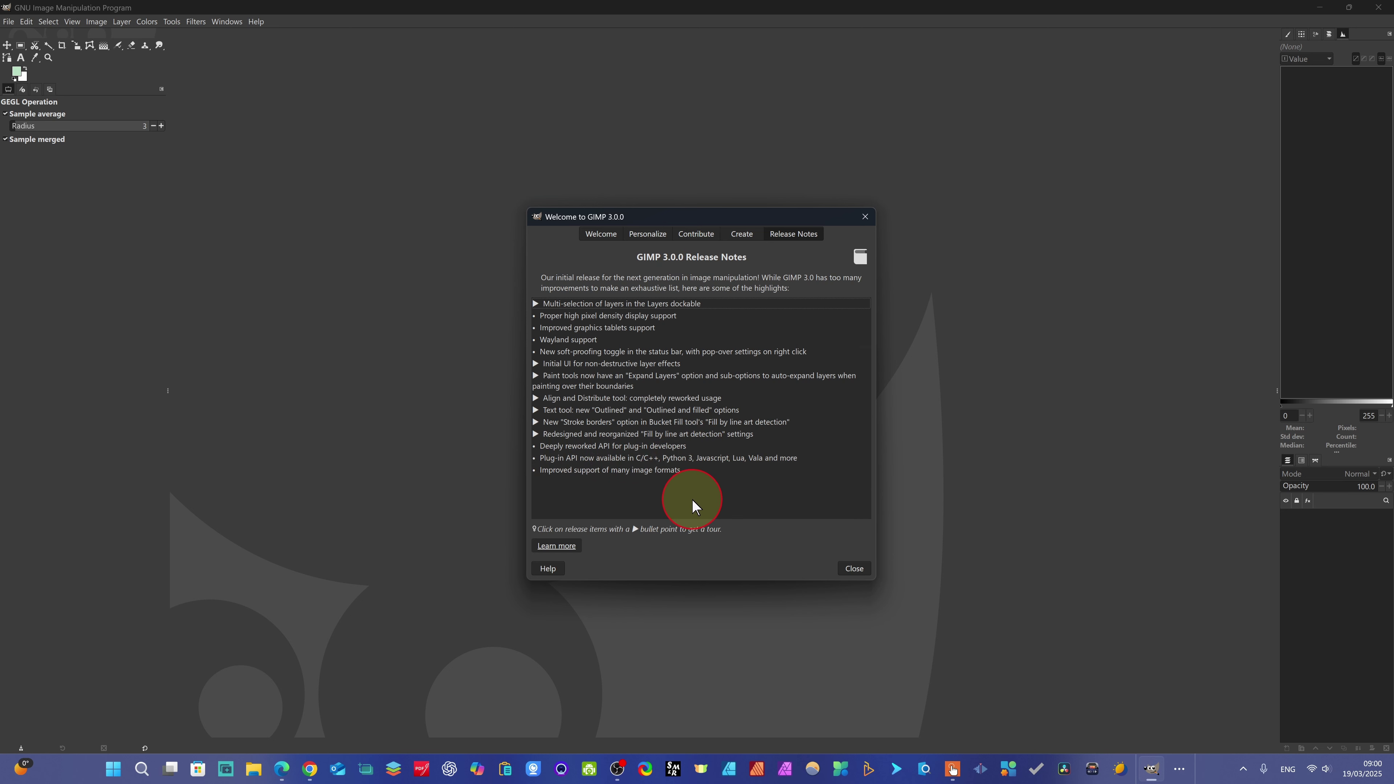
left_click(658, 235)
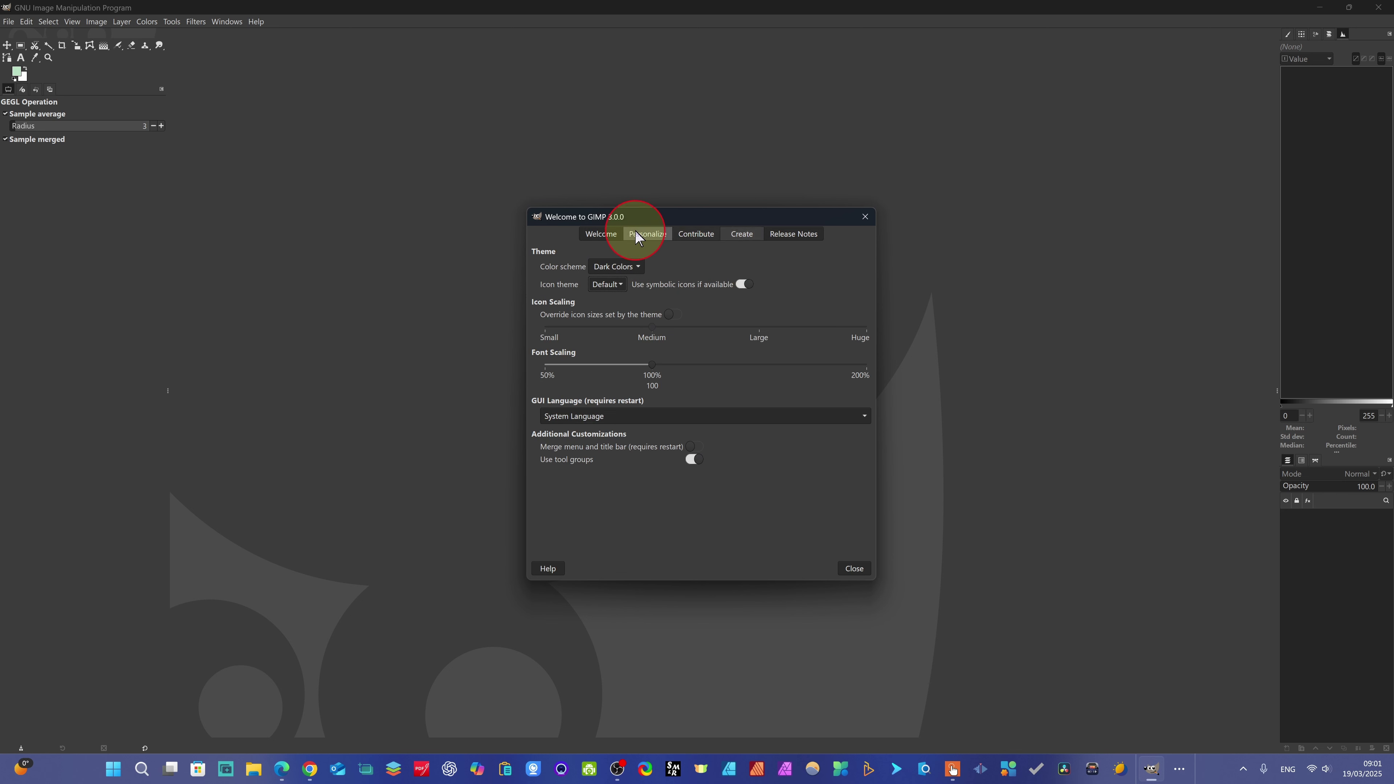
Create a new image 1280 px wide and 720 px high.
left_click(741, 233)
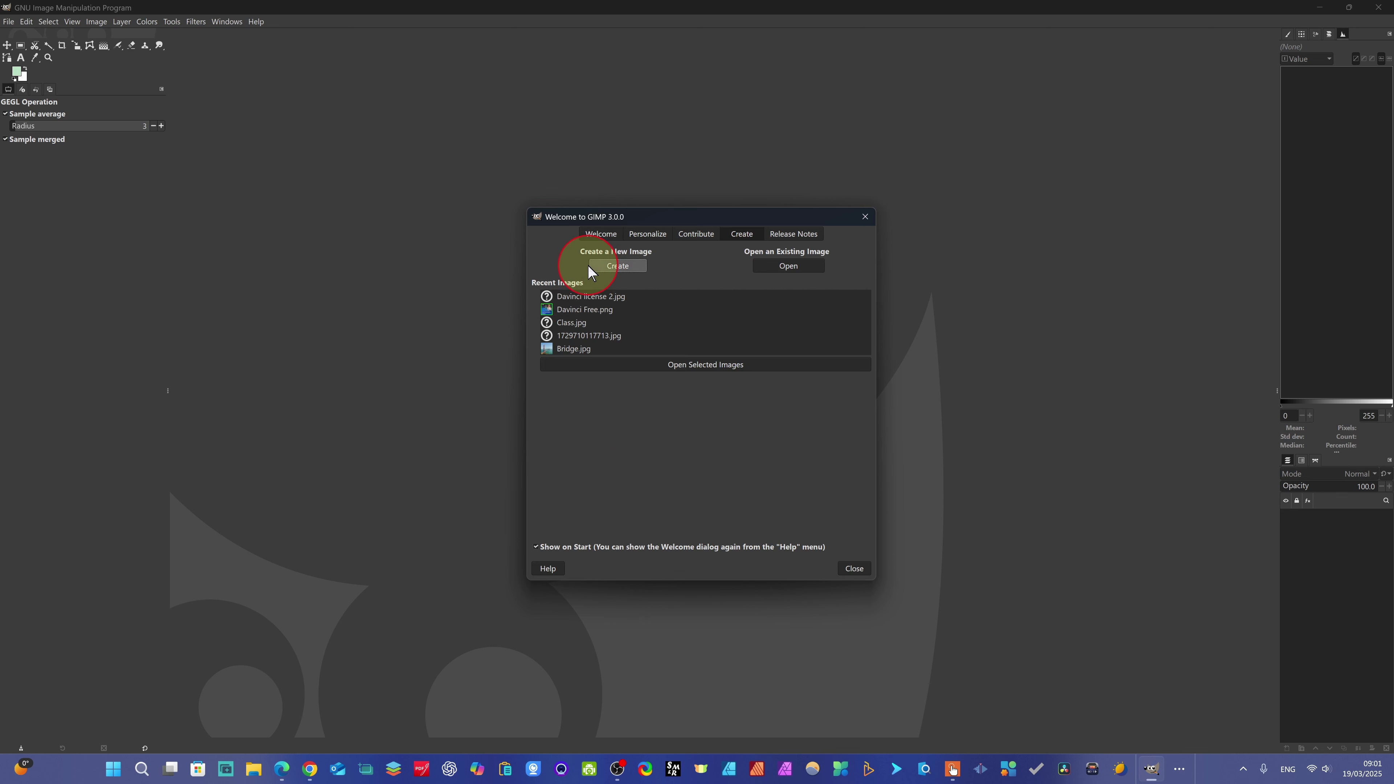
left_click(619, 266)
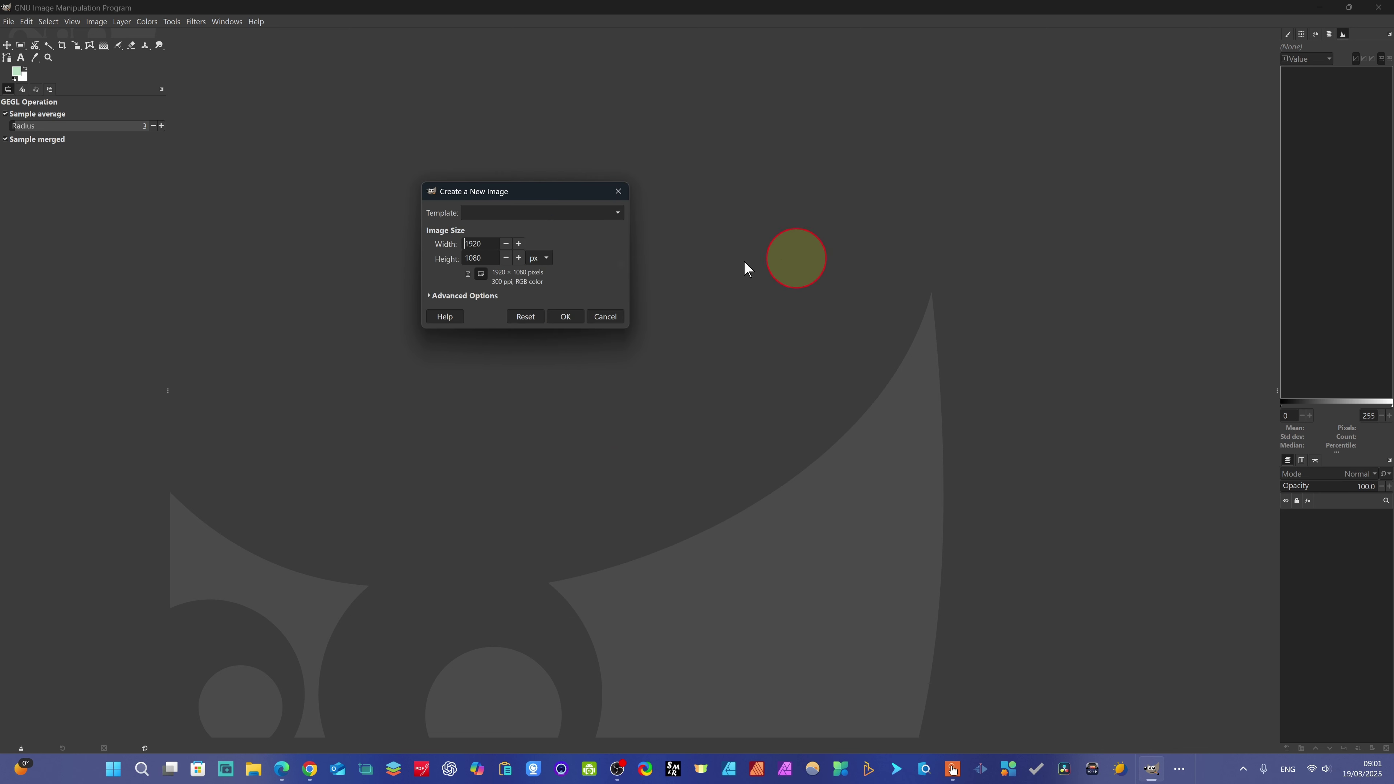
left_click(481, 257)
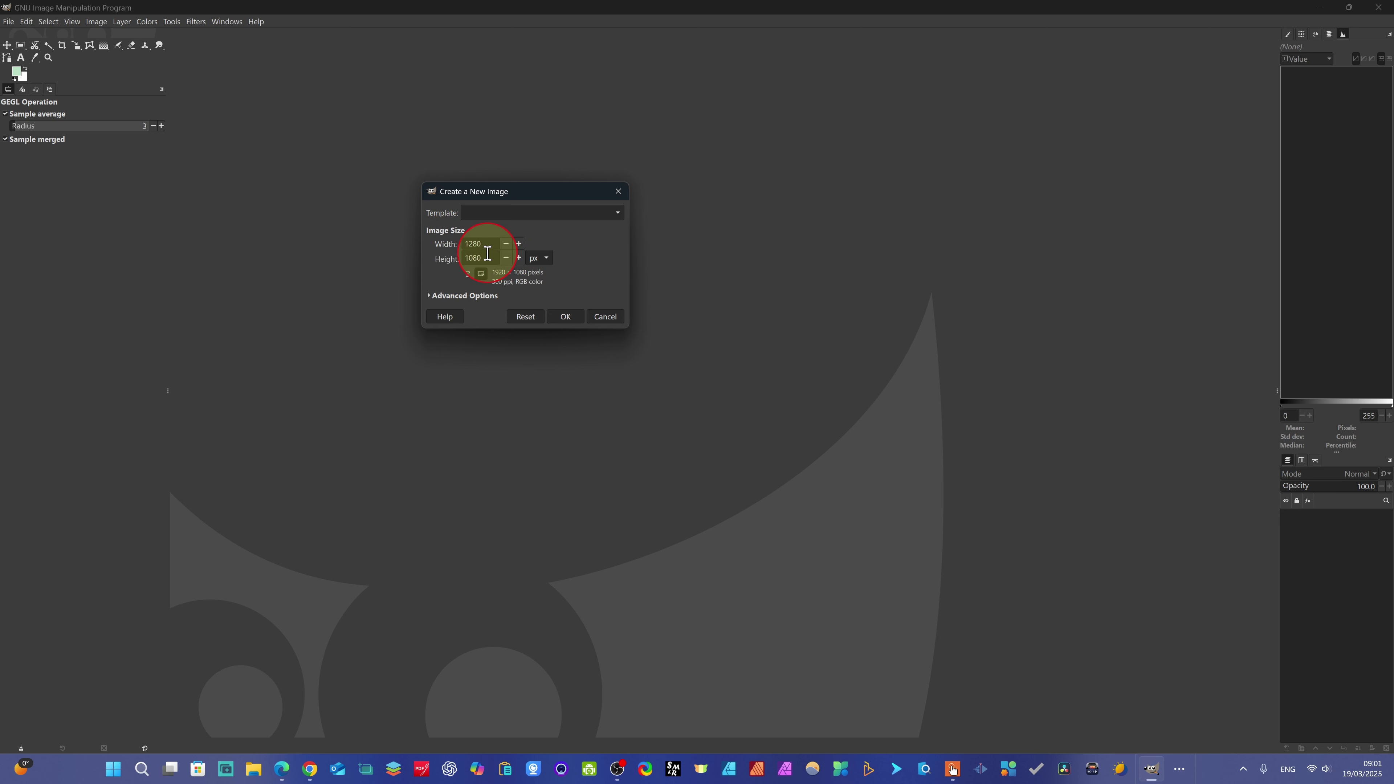
key("Tab")
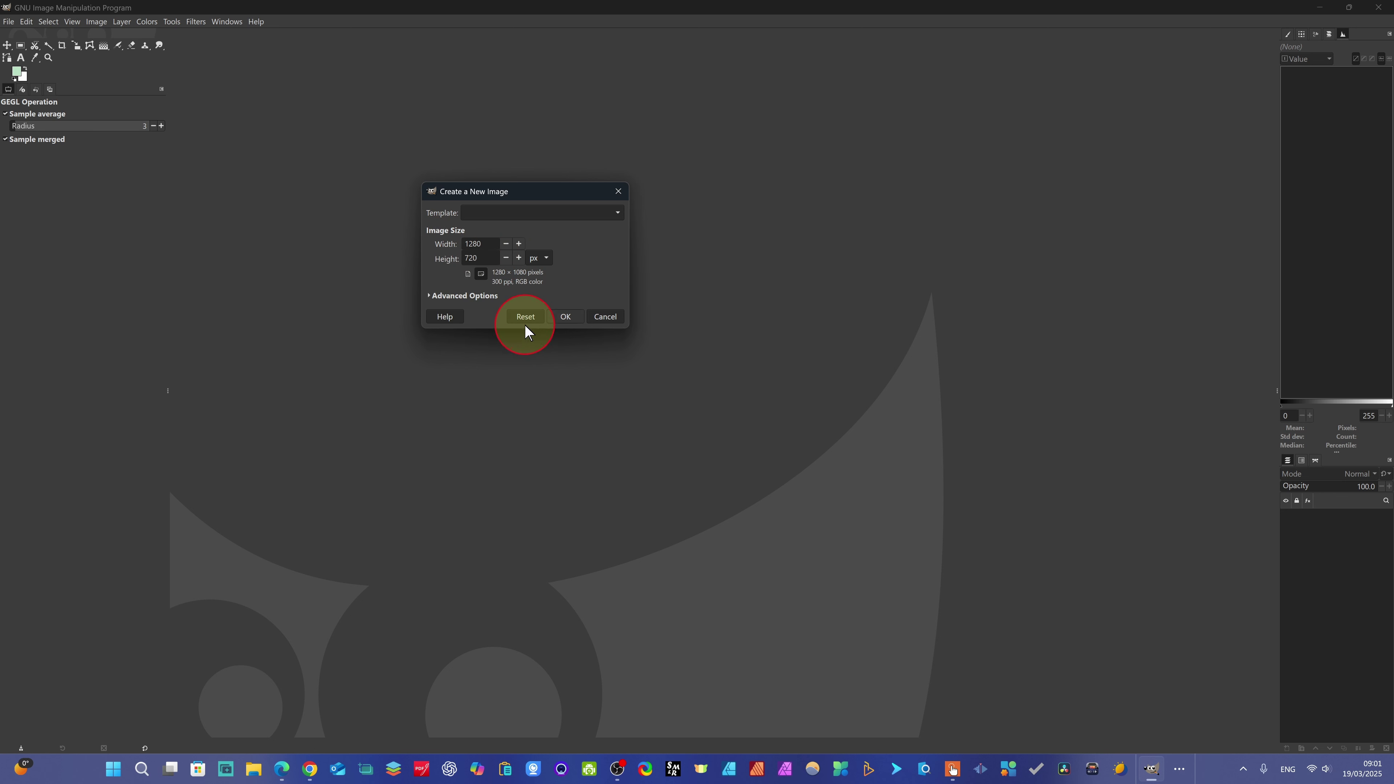
left_click(564, 317)
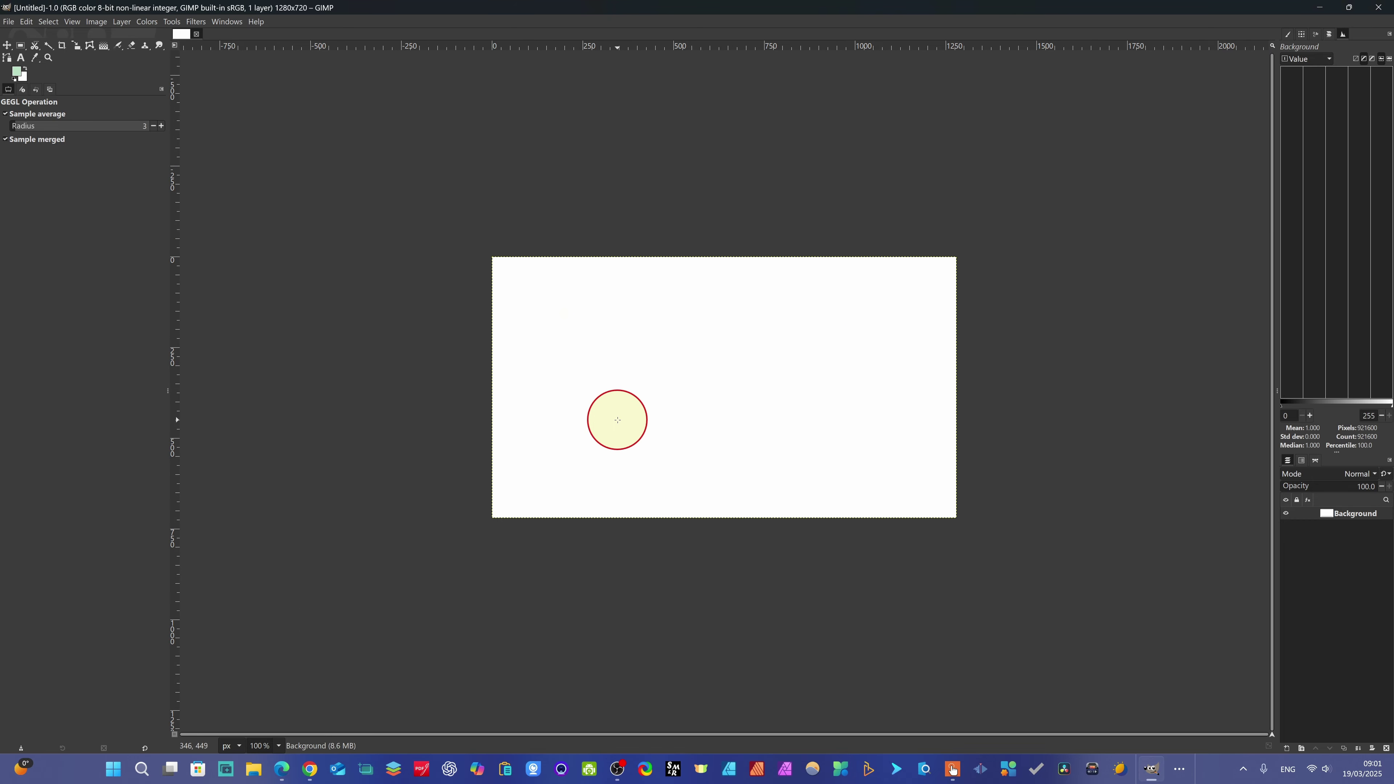
scroll(641, 418, "up", 2, "ctrl")
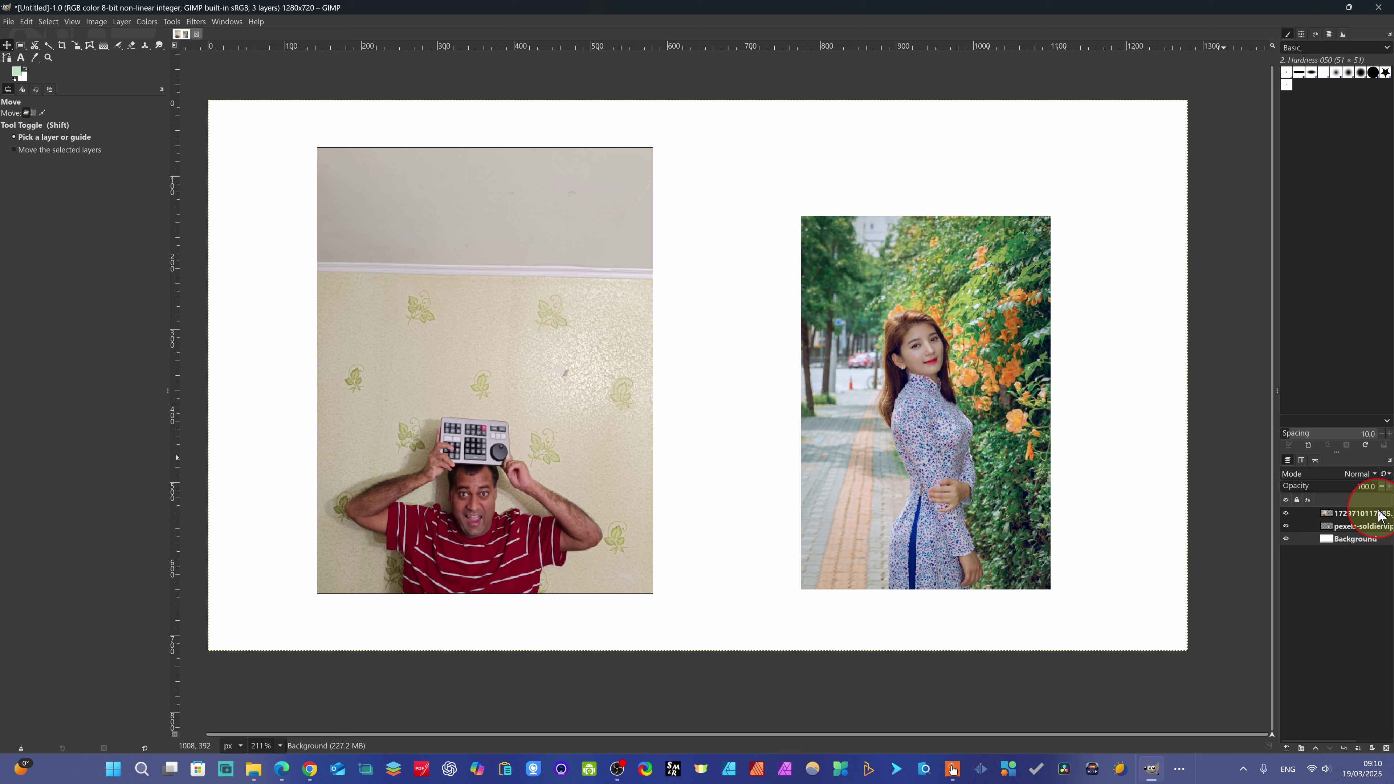
Apply Hue-Saturation to the pexels-soldiervip layer with hue 17.7, lightness 16.2 and saturation 37.8.
left_click(1327, 514)
left_click(1324, 526)
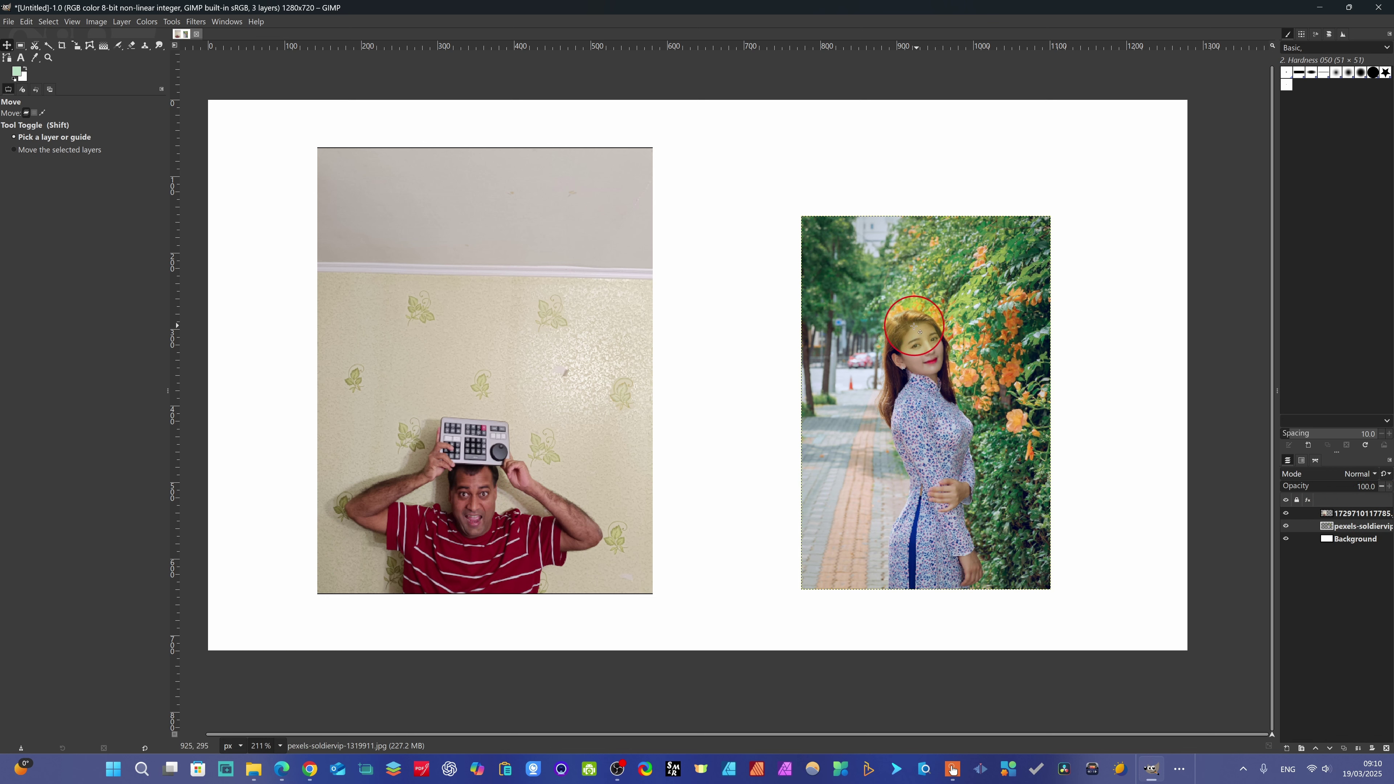
left_click(143, 22)
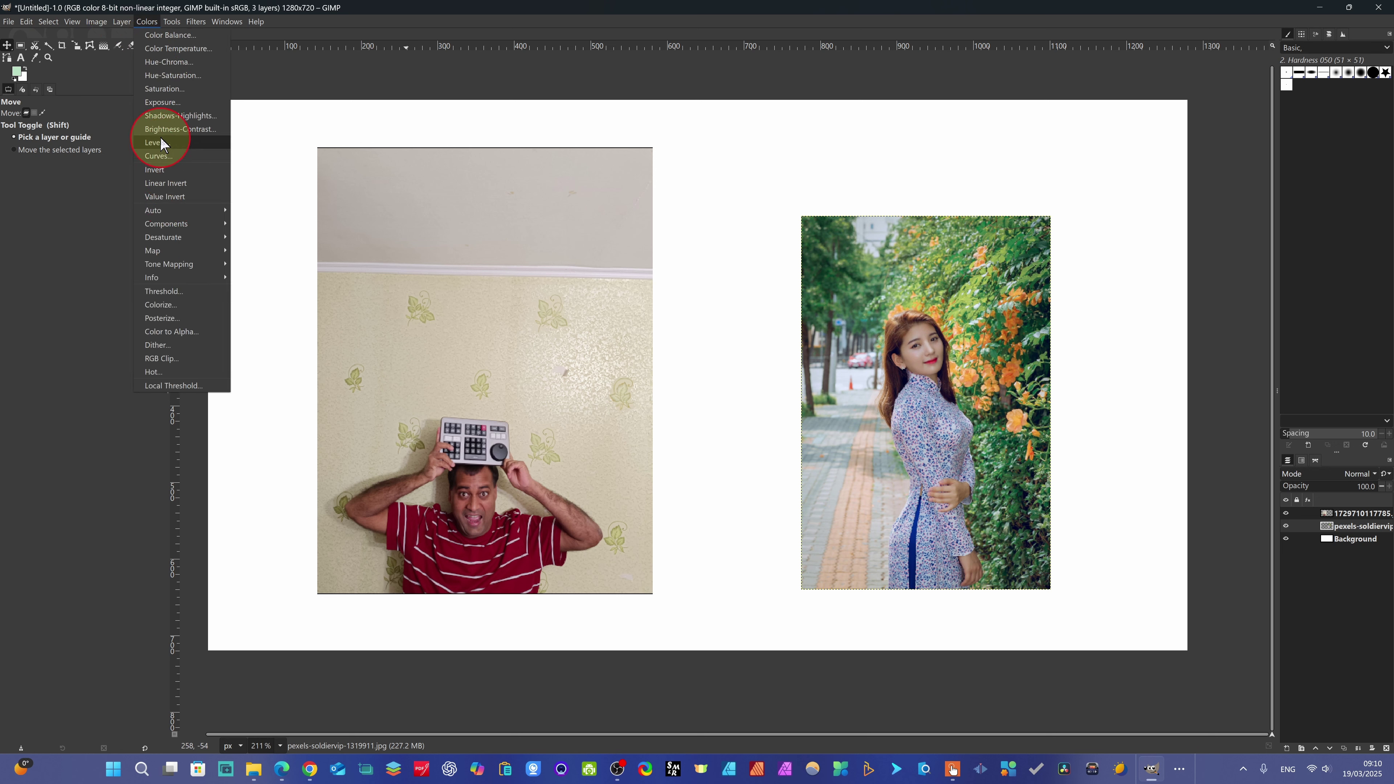
left_click(176, 74)
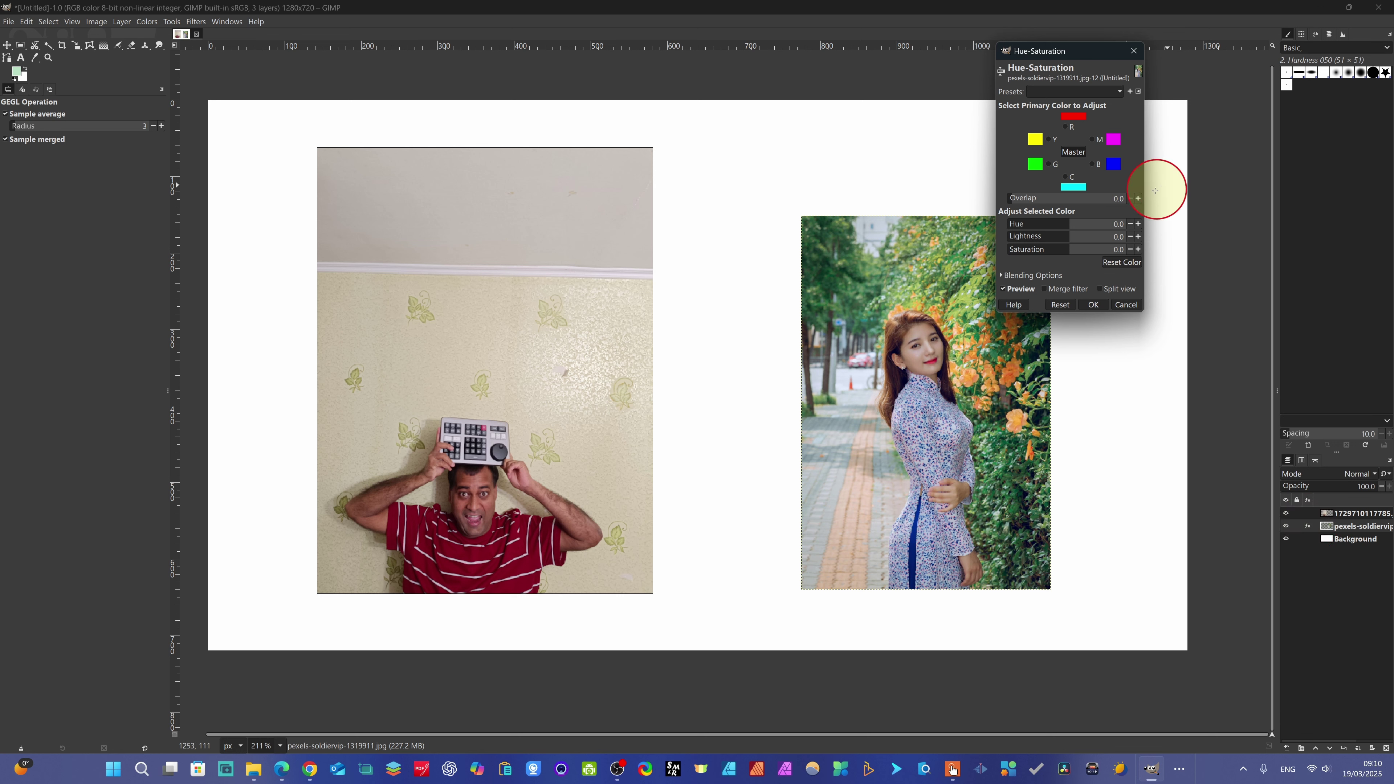
left_click_drag(1065, 222, 1087, 266)
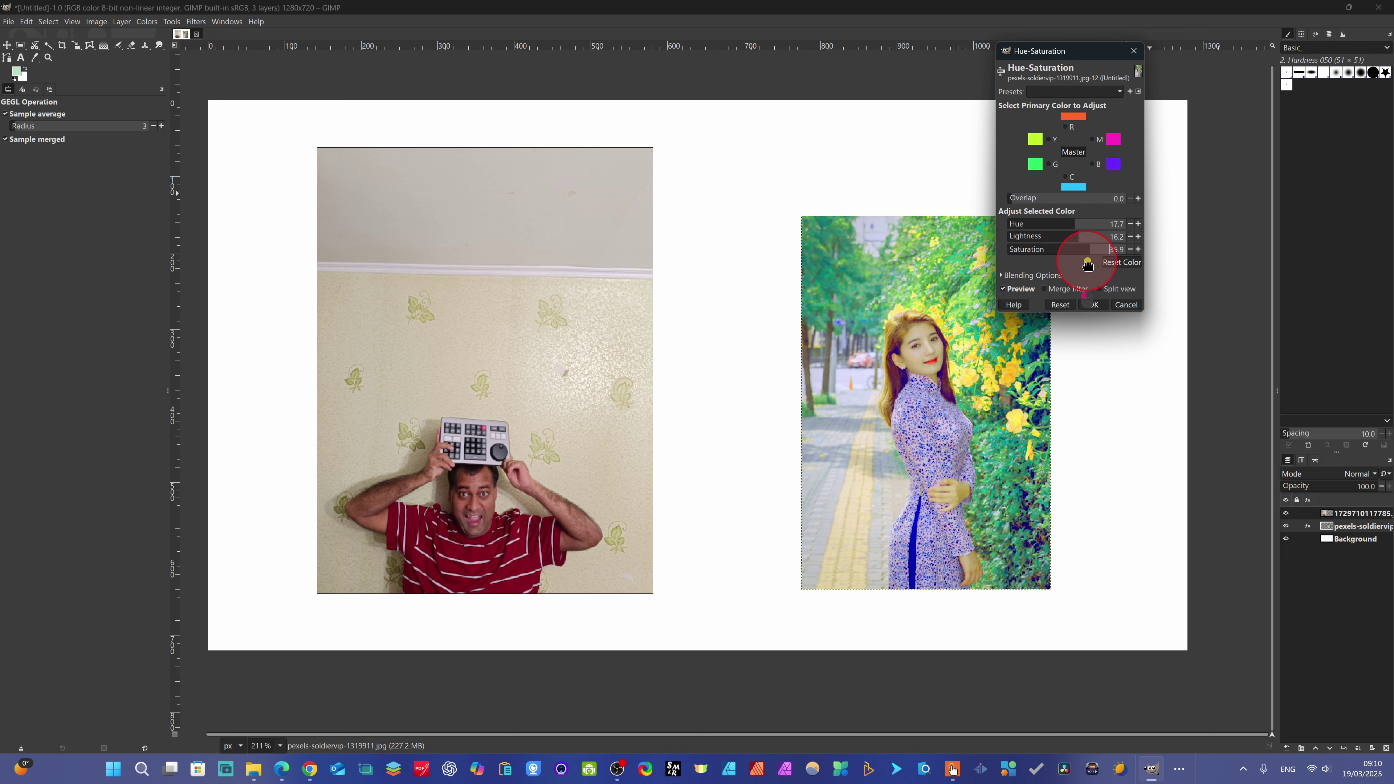
left_click(1092, 304)
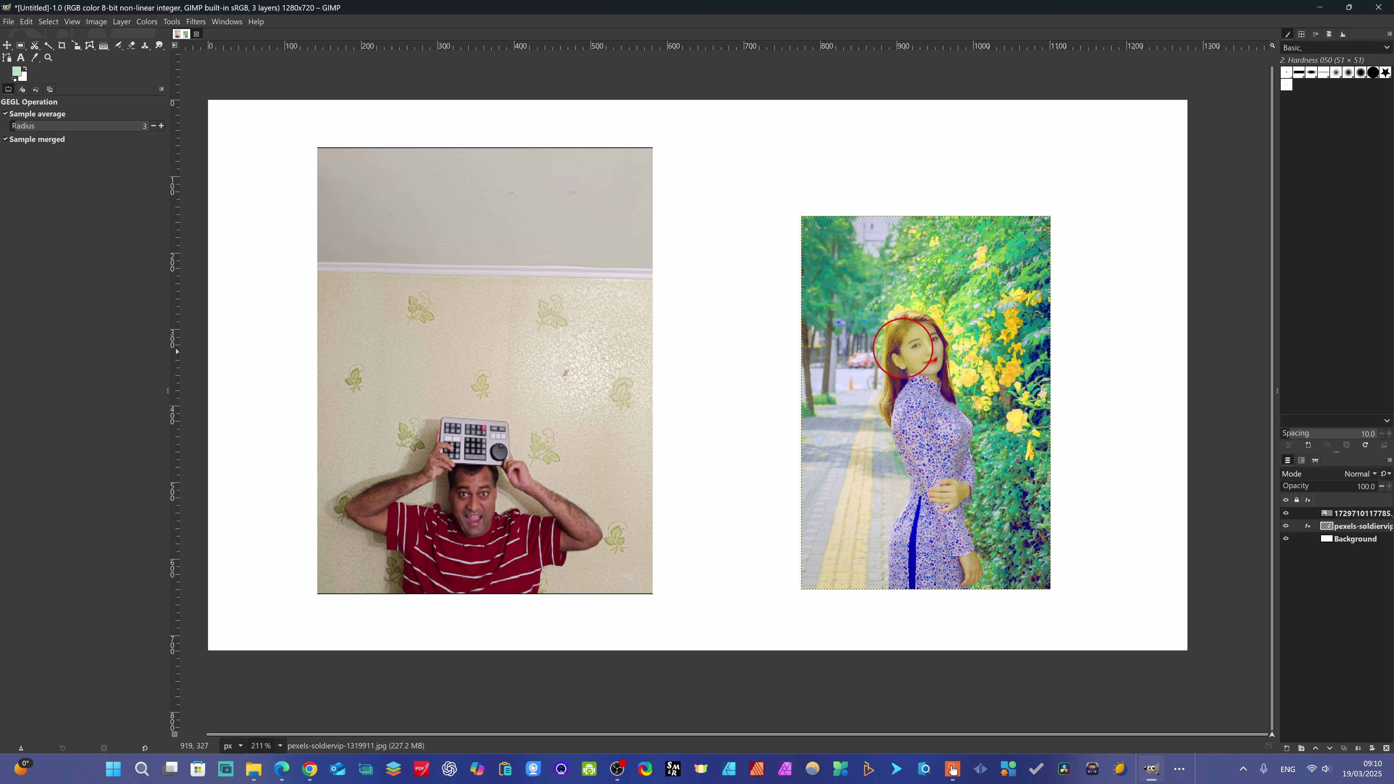
Re-edit the pexels-soldiervip layer's Hue-Saturation effect to hue 2.9, lightness -1.6 and saturation 2.2, and delete the effect.
left_click(1332, 515)
mouse_move(1332, 515)
left_mouse_down()
mouse_move(990, 420)
mouse_move(935, 497)
mouse_move(984, 636)
mouse_move(1332, 496)
mouse_move(1309, 524)
left_mouse_up()
left_click(1307, 526)
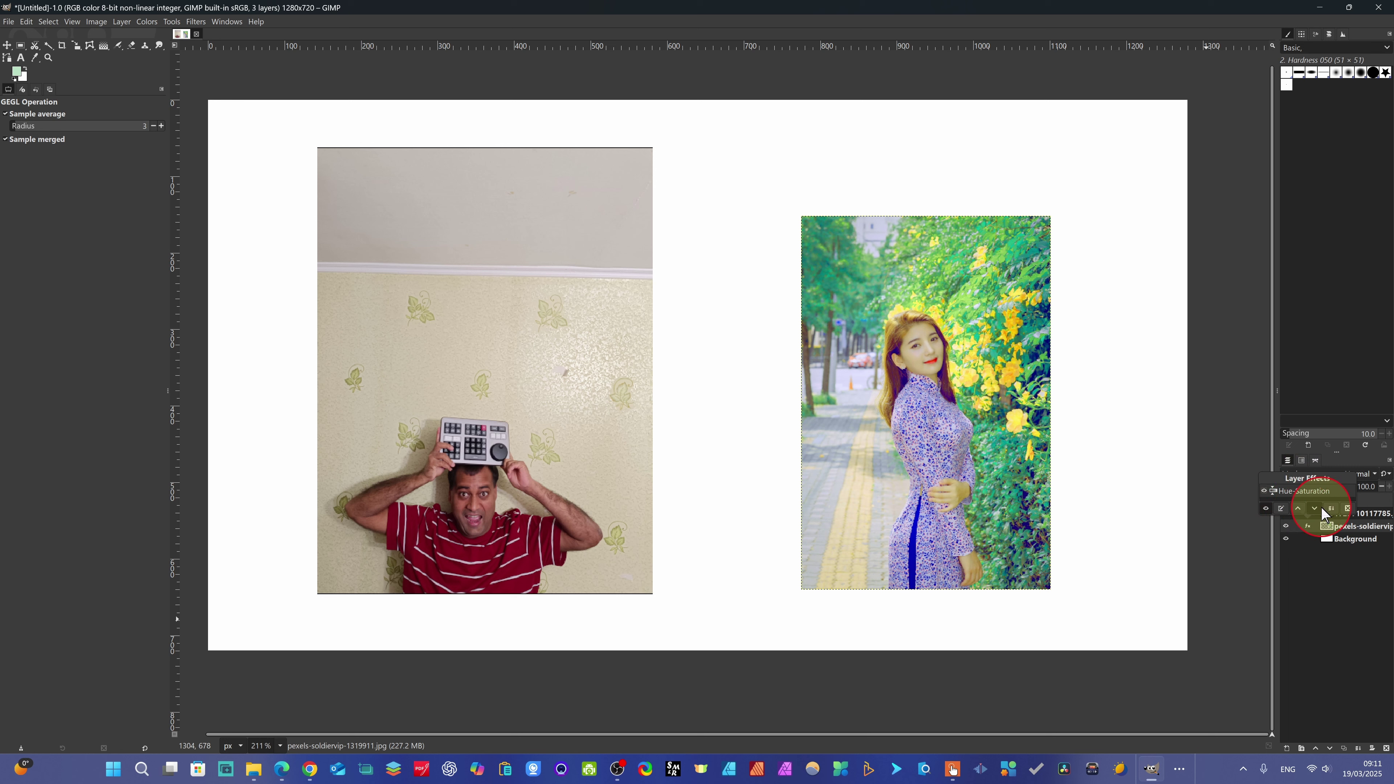
left_click(1280, 508)
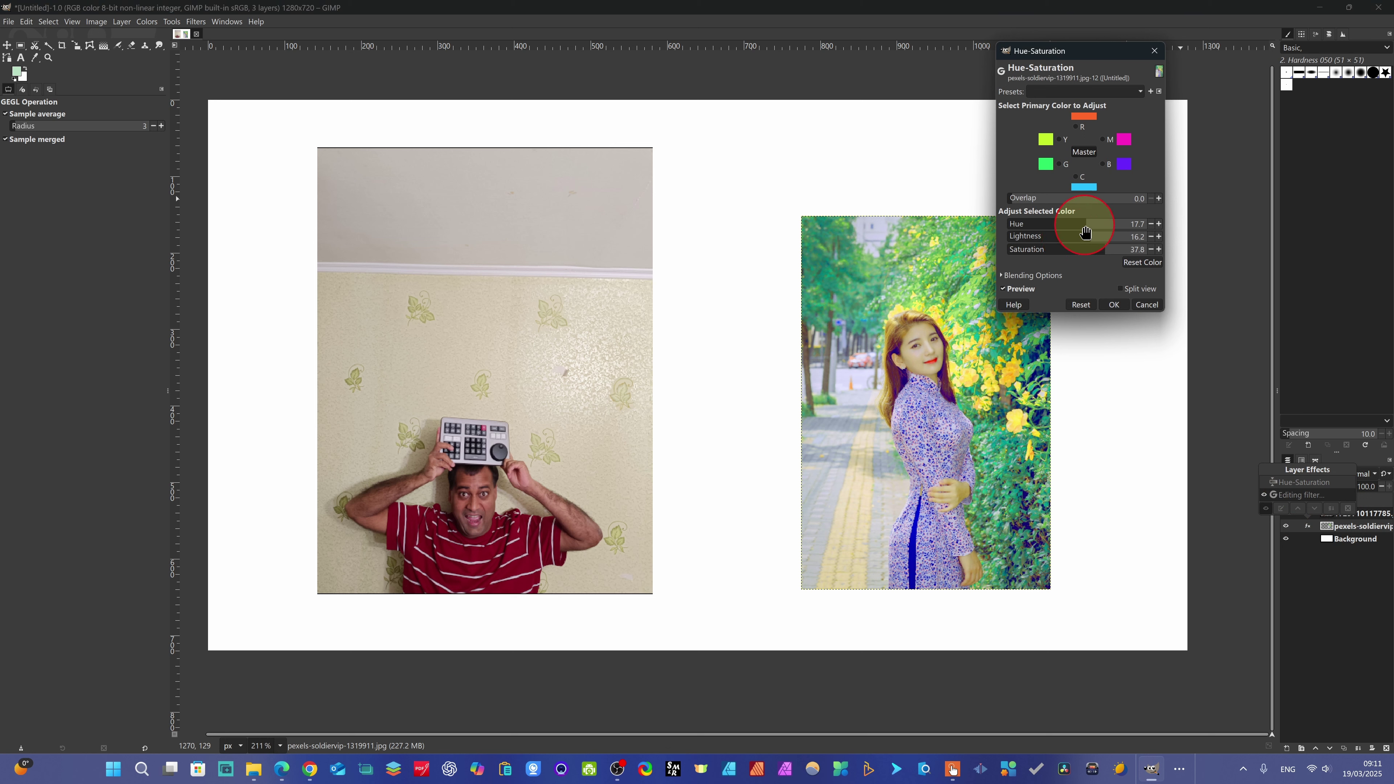
left_click_drag(1085, 232, 1080, 228)
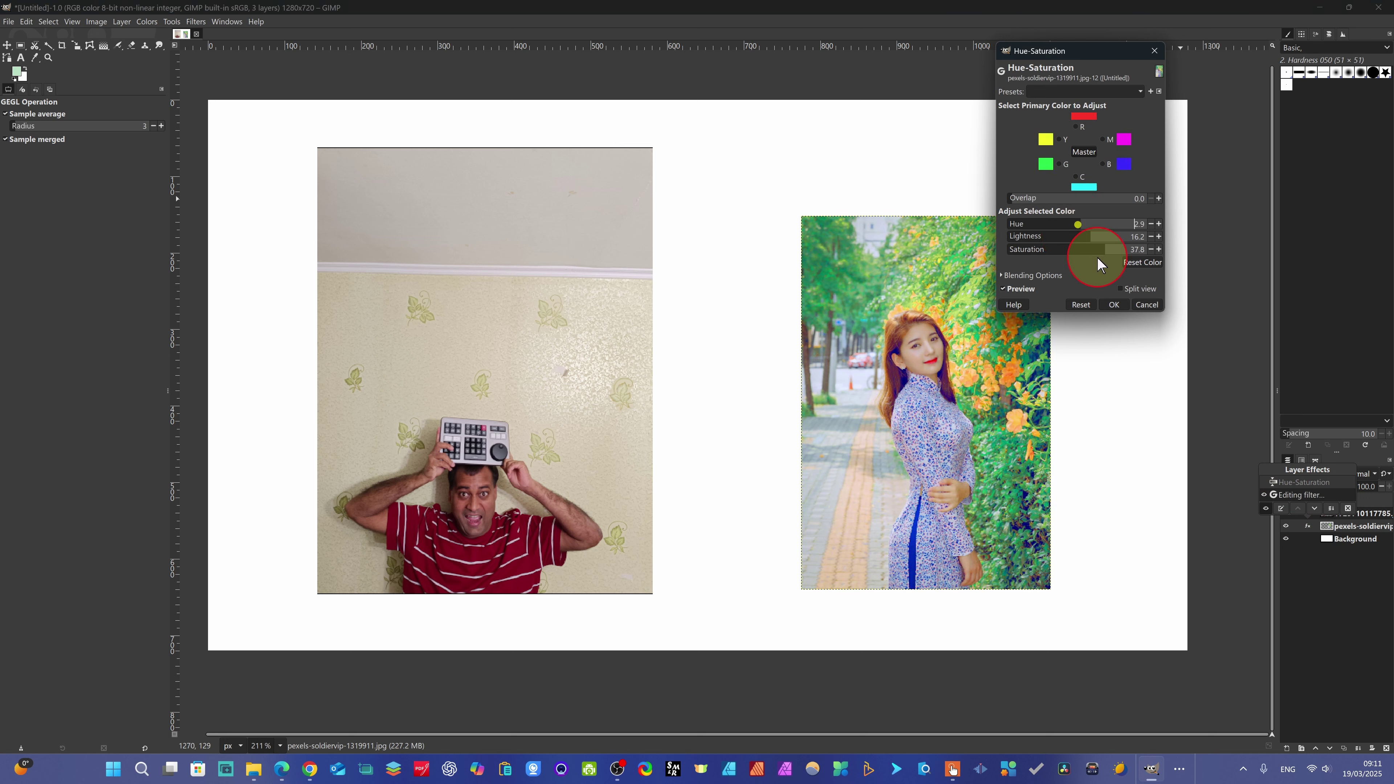
mouse_move(1087, 245)
left_mouse_down()
mouse_move(1080, 233)
mouse_move(1098, 250)
mouse_move(1064, 251)
mouse_move(1078, 251)
left_mouse_up()
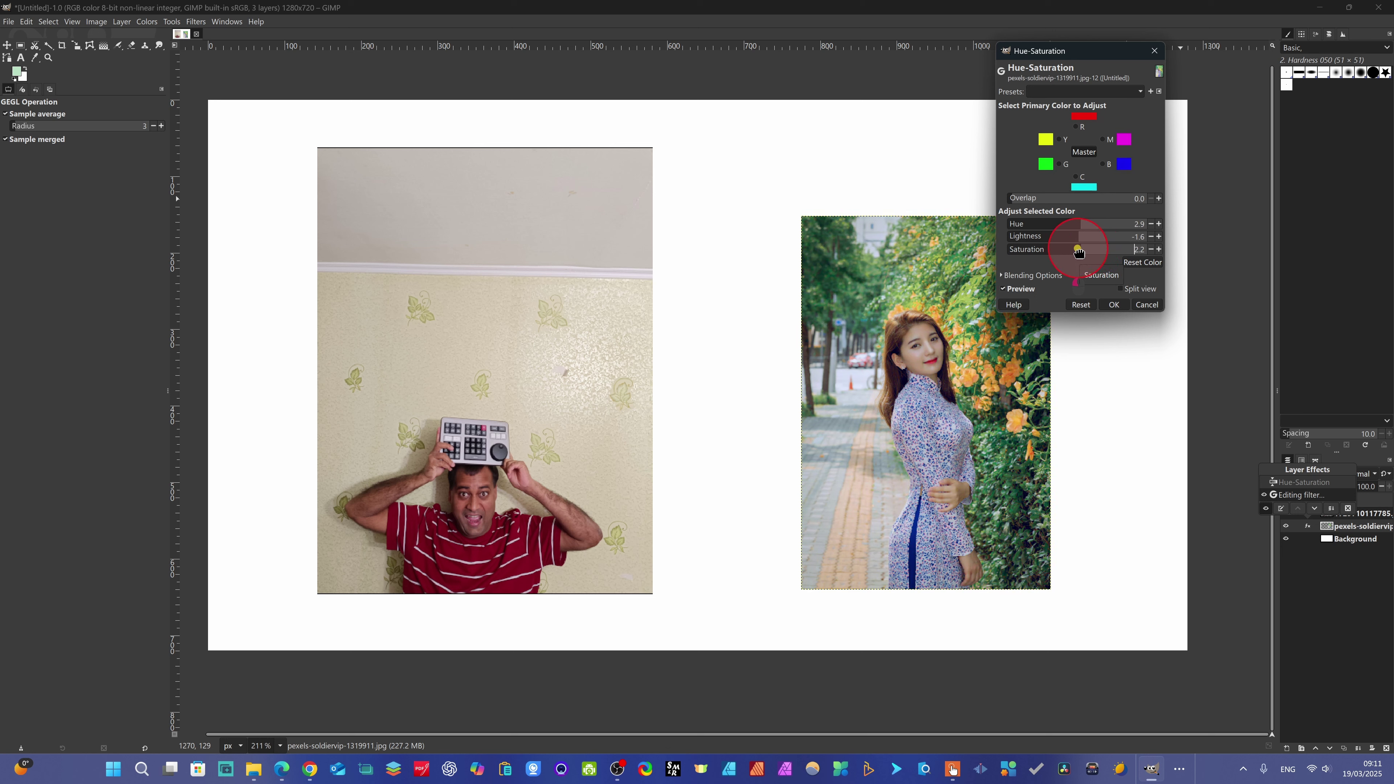
left_click(1112, 304)
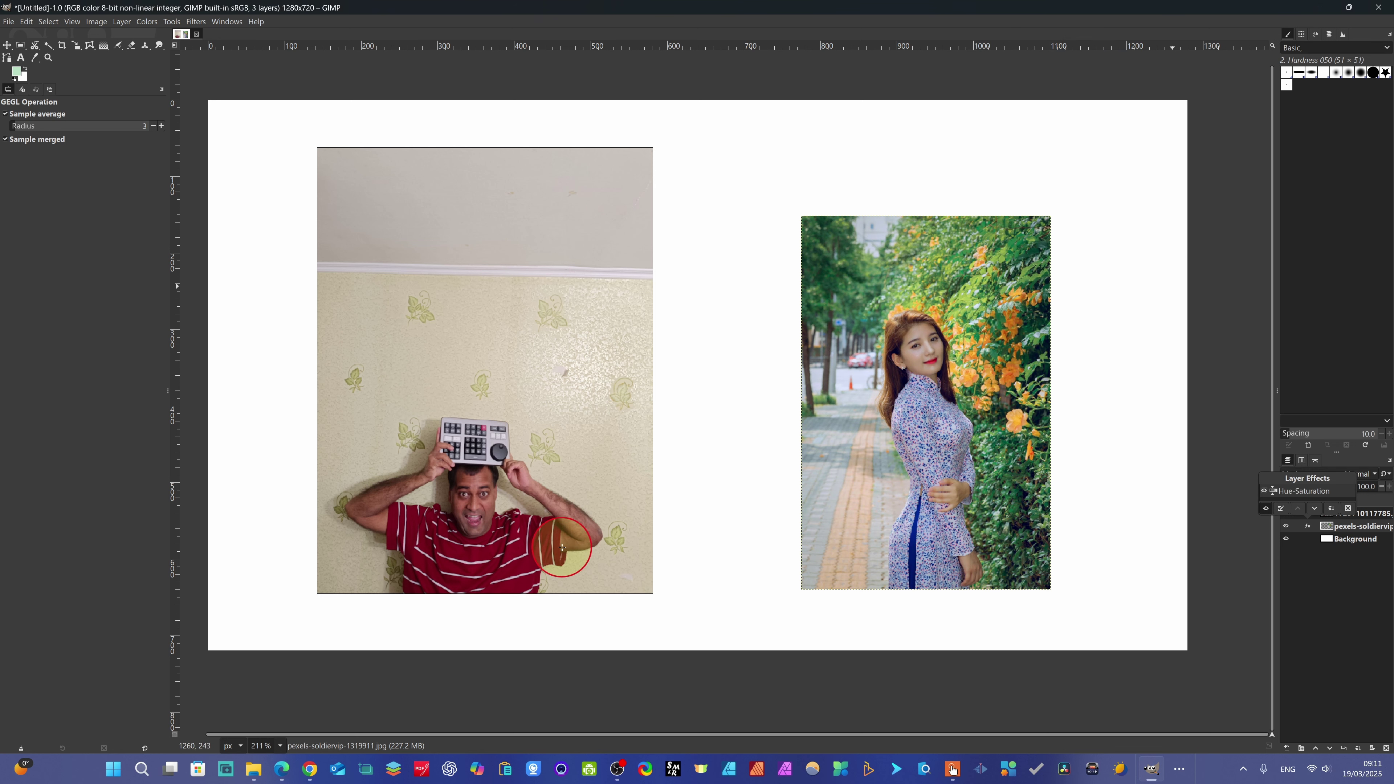
left_click(1348, 510)
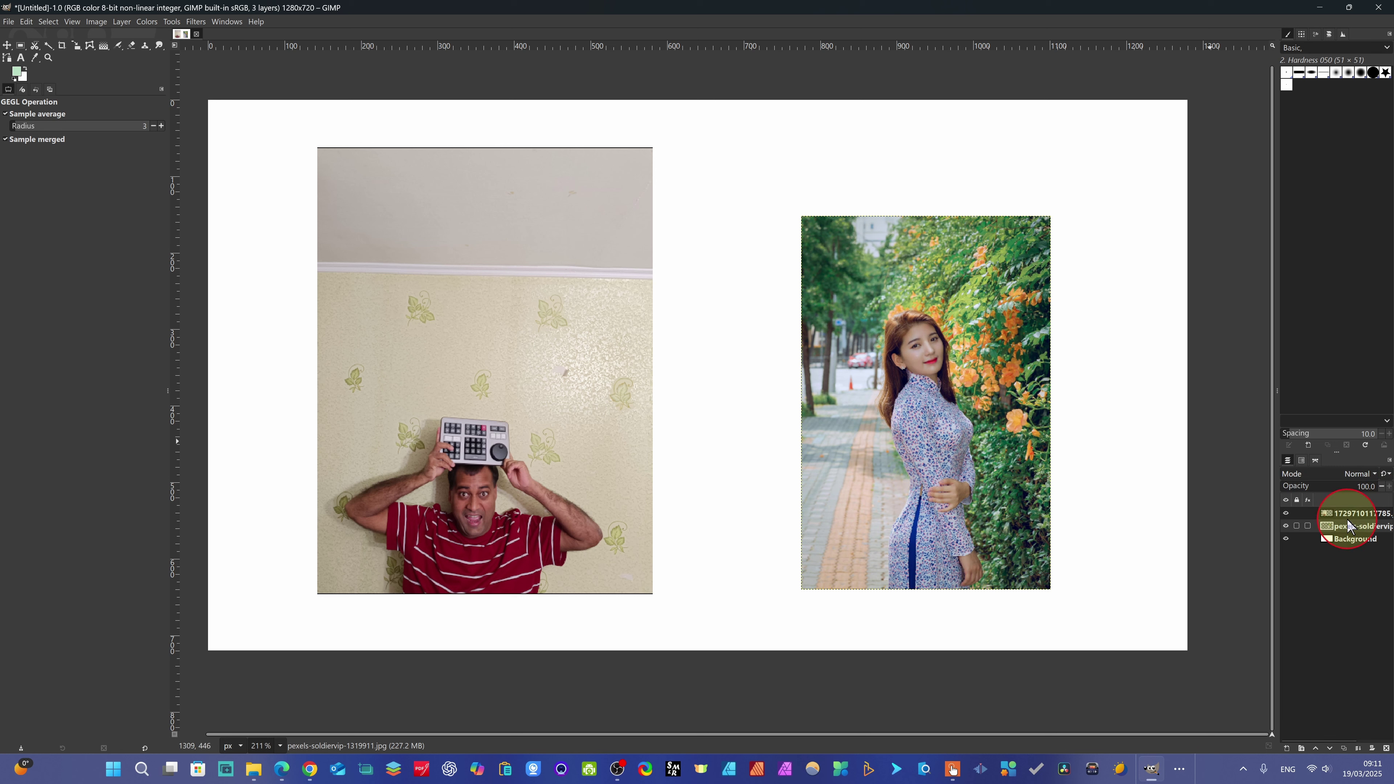
Apply Brightness-Contrast to the 1729710117785.jpg layer with brightness -9 and slightly raised contrast.
left_click(1337, 513)
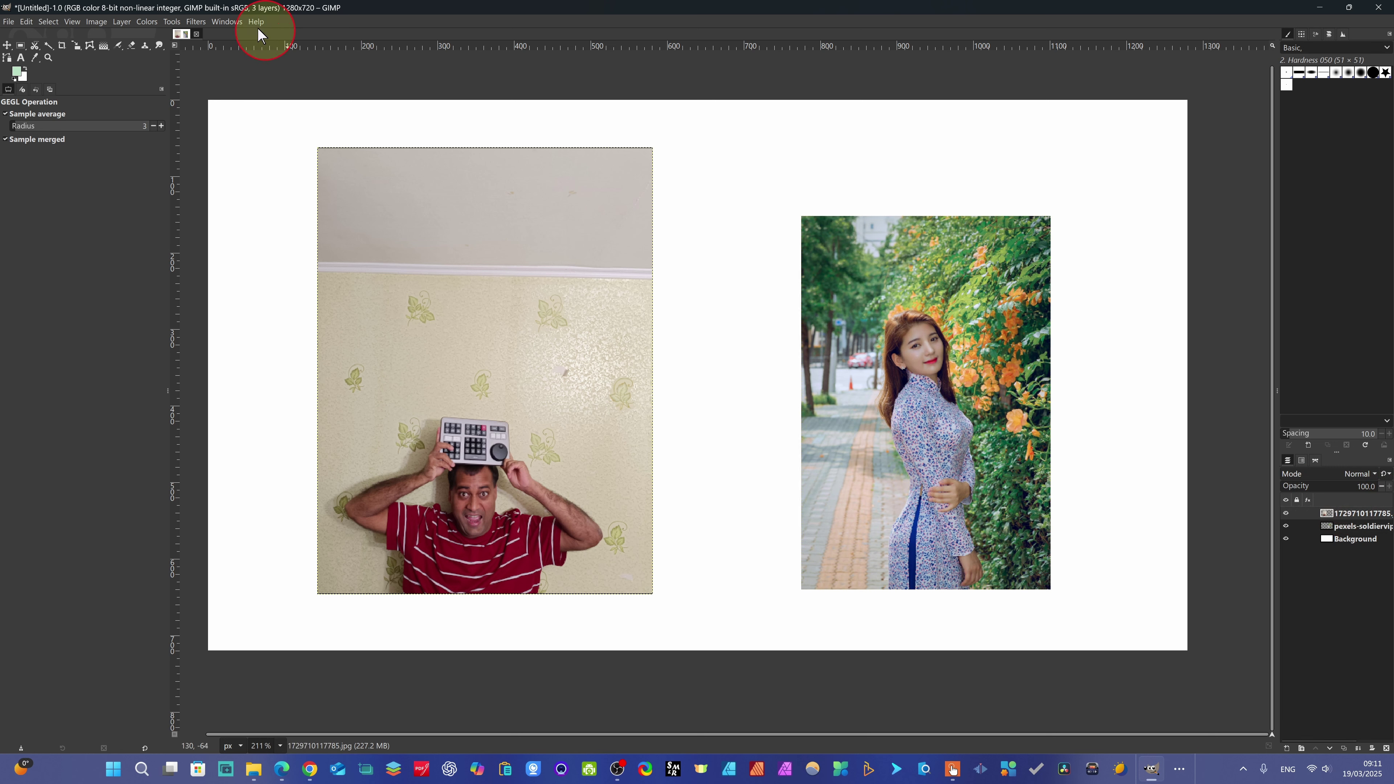
left_click(147, 23)
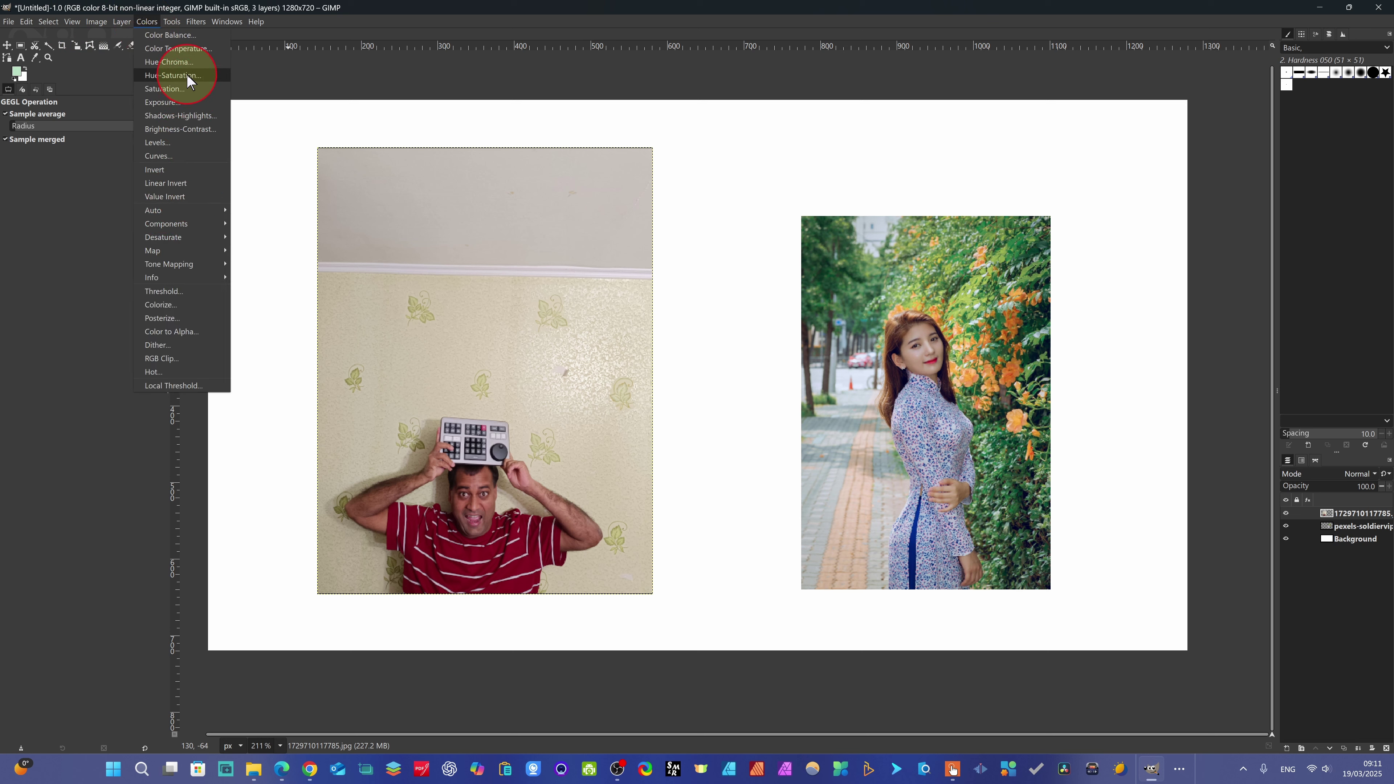
left_click(187, 131)
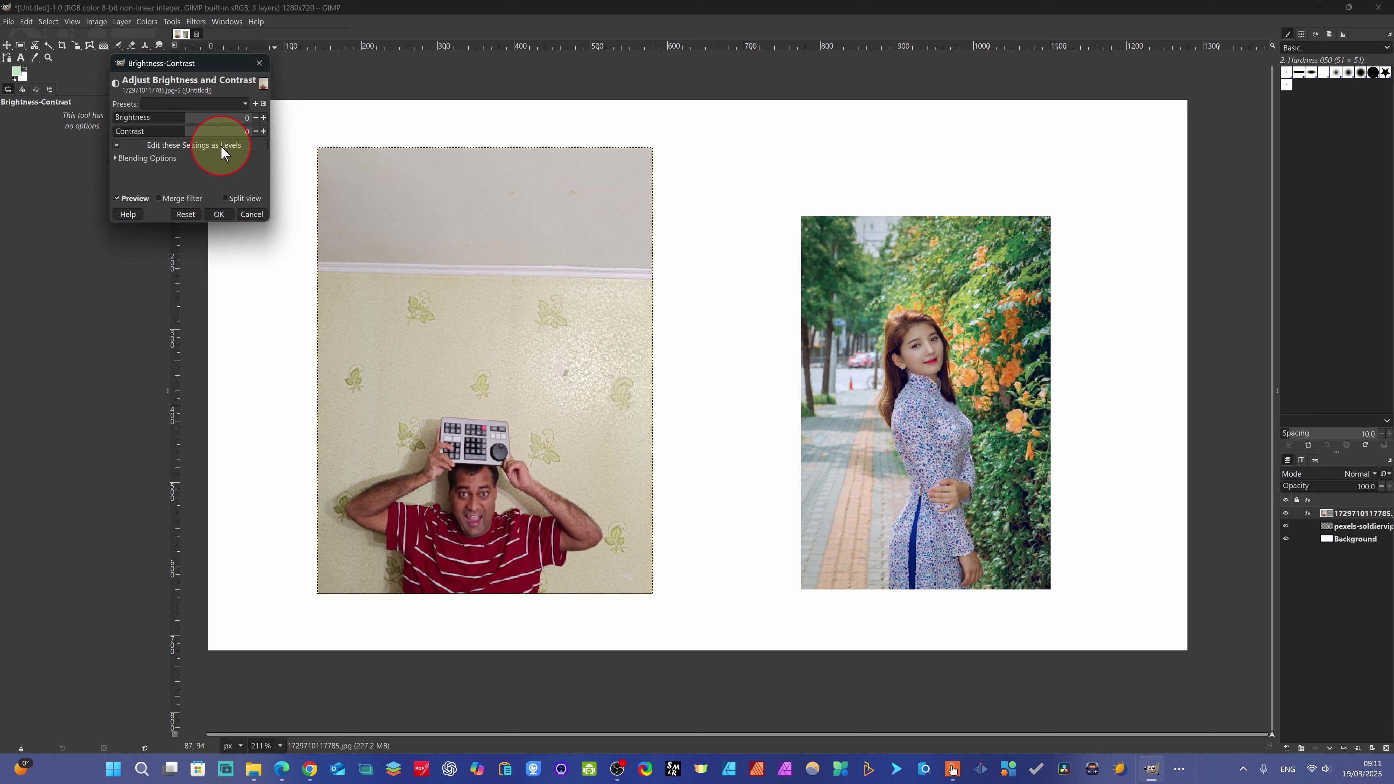
mouse_move(185, 121)
left_mouse_down()
mouse_move(175, 136)
mouse_move(187, 136)
left_mouse_up()
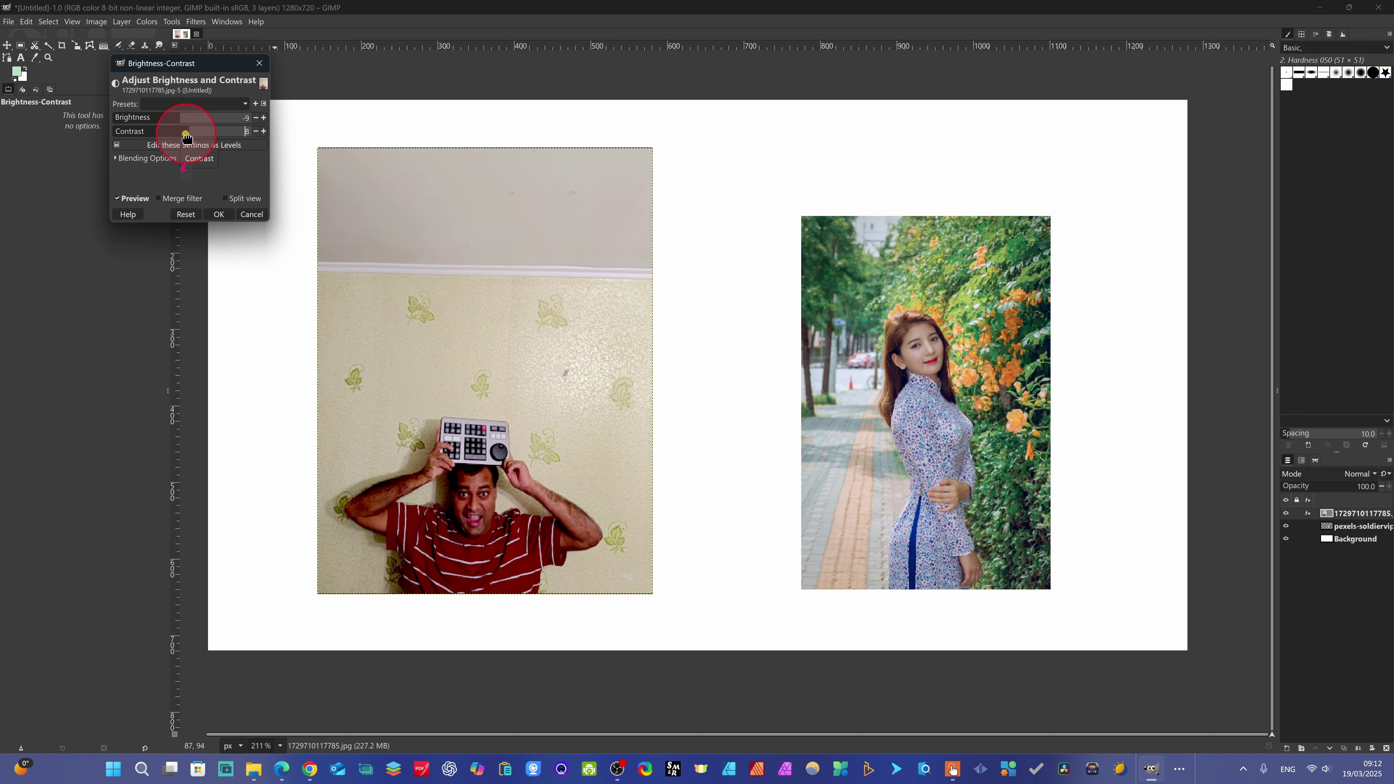
left_click(218, 215)
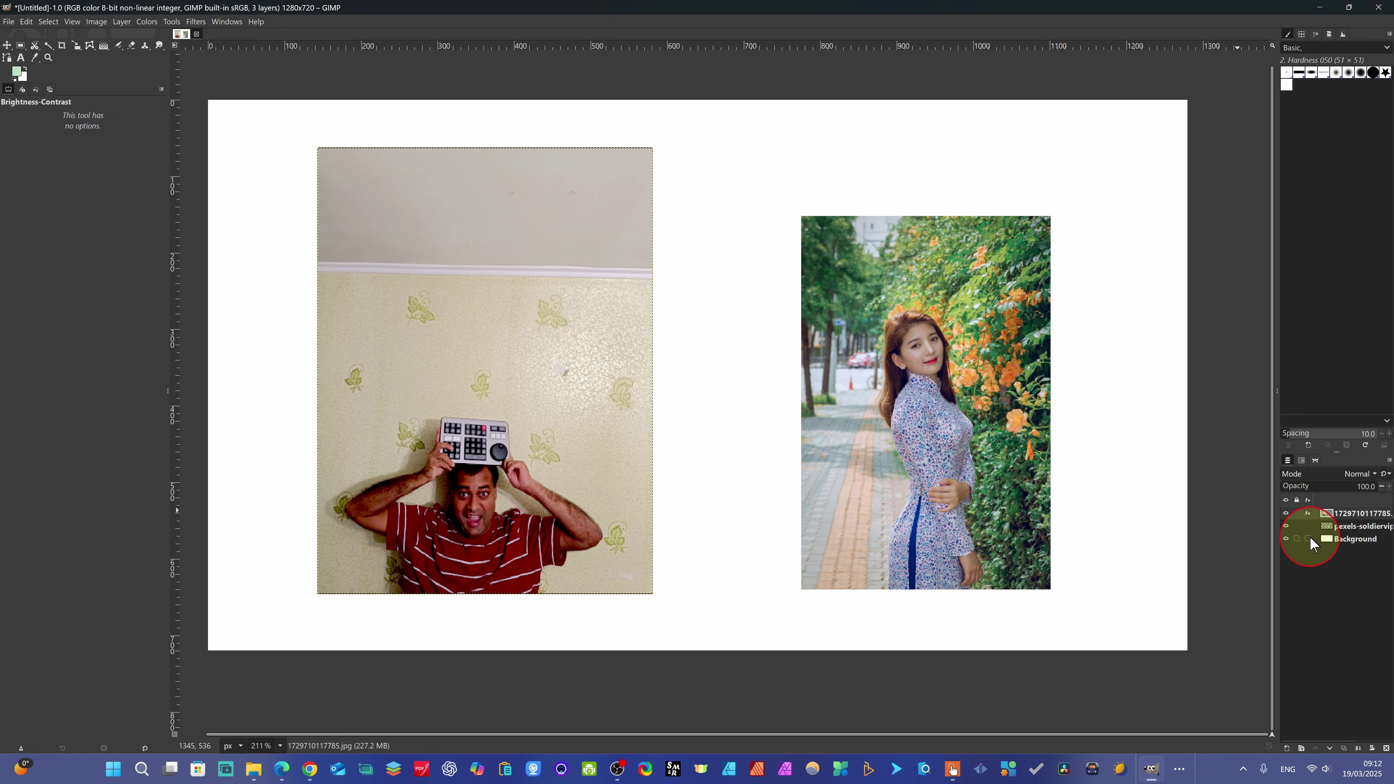
Reopen the Brightness-Contrast effect on the 1729710117785.jpg layer for editing and lower its brightness further.
left_click(1308, 512)
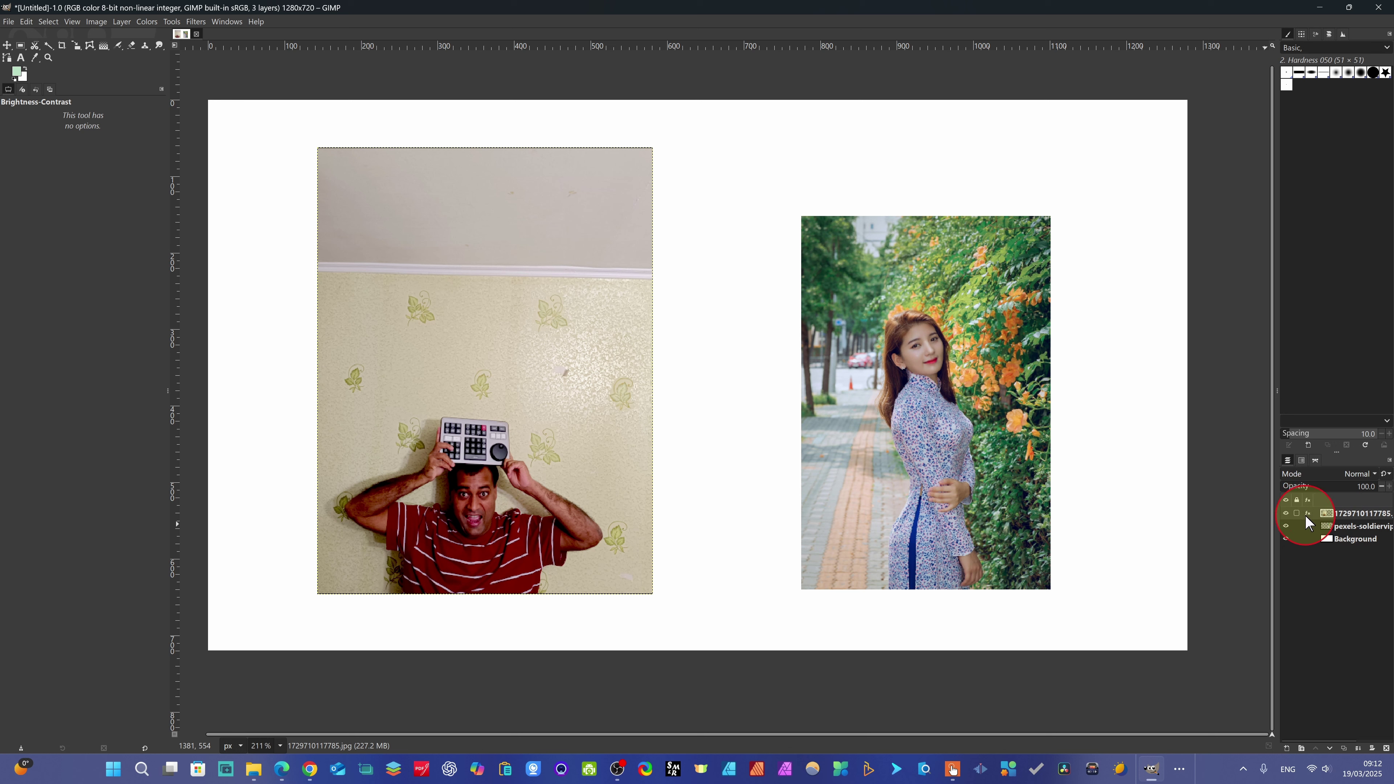
left_click(1309, 512)
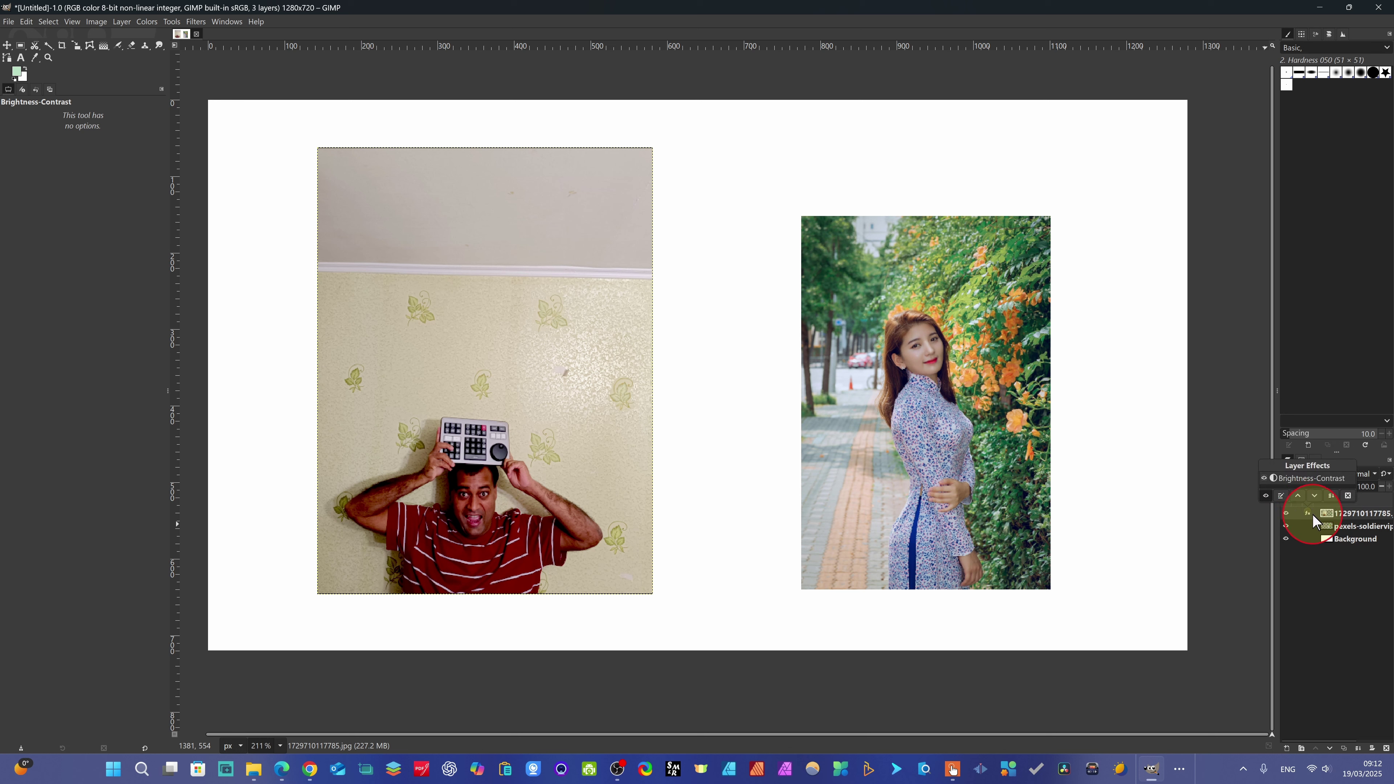
left_click(1280, 495)
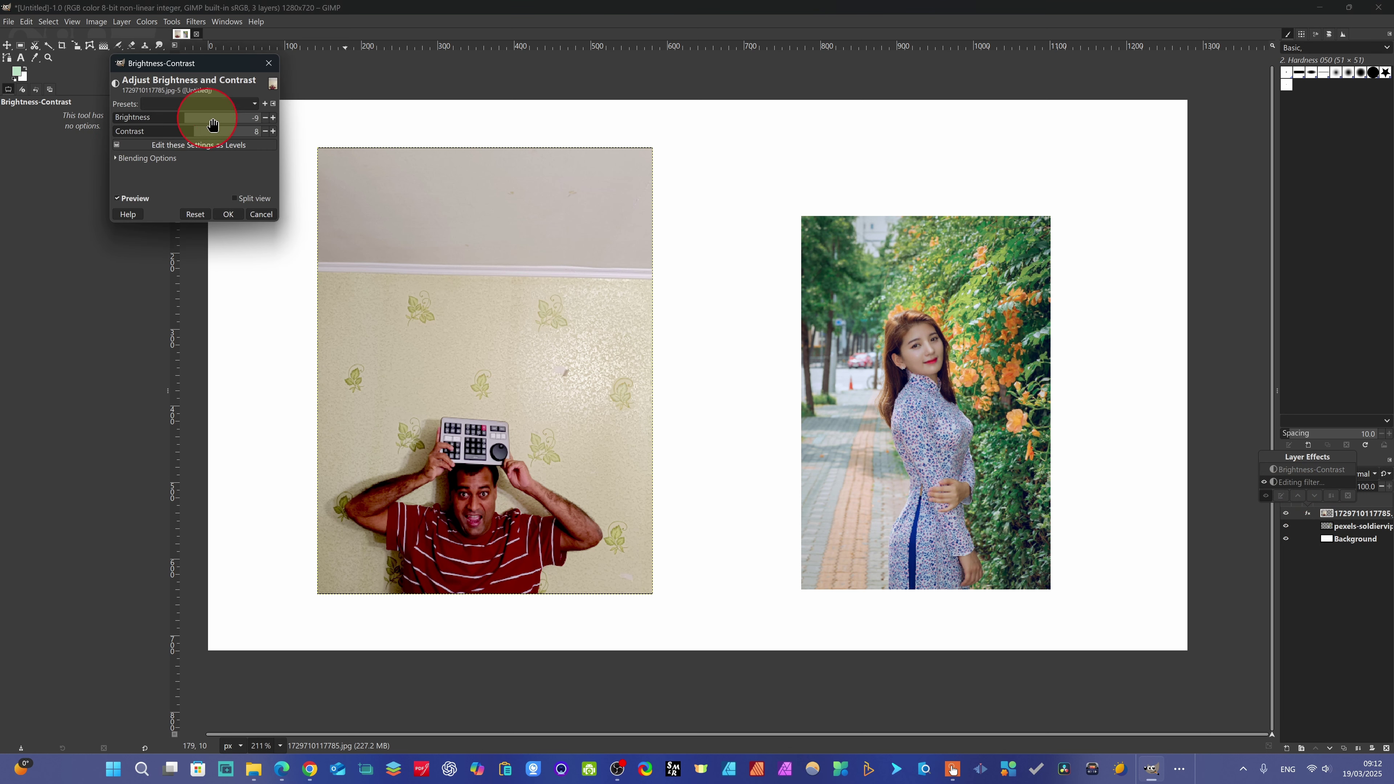
left_click(264, 117)
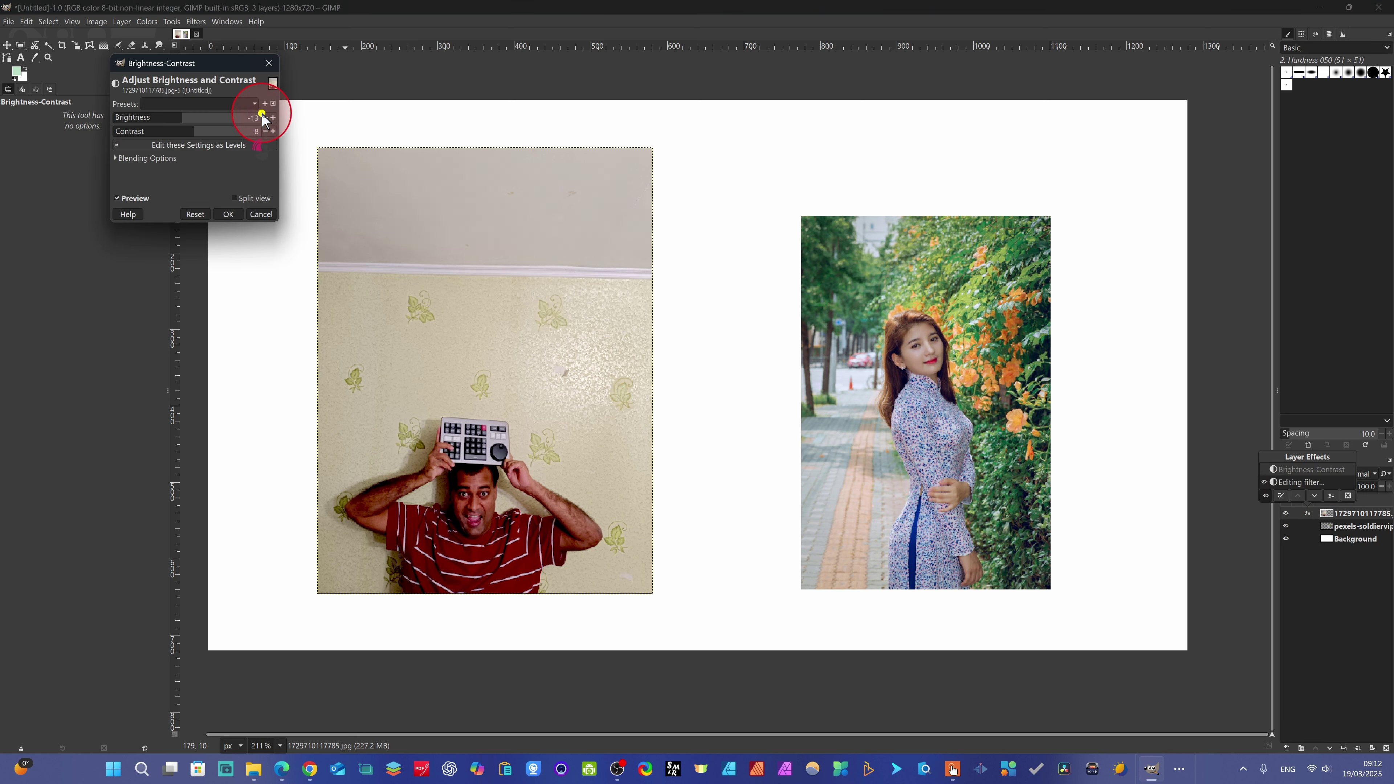
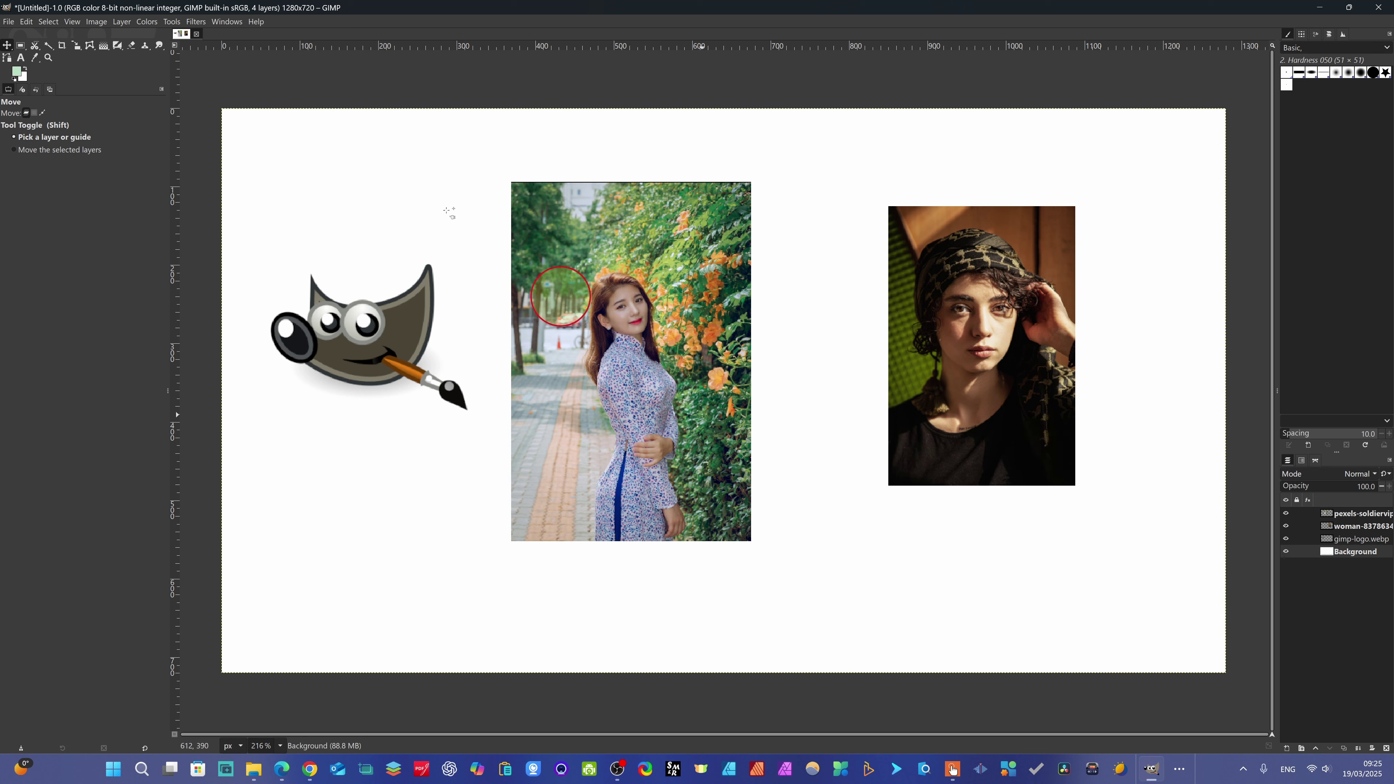
Turn on Snap to Bounding Boxes and move the woman-8378634 layer beside the pexels-soldiervip photo, trying the snapping against its edge.
left_click(73, 23)
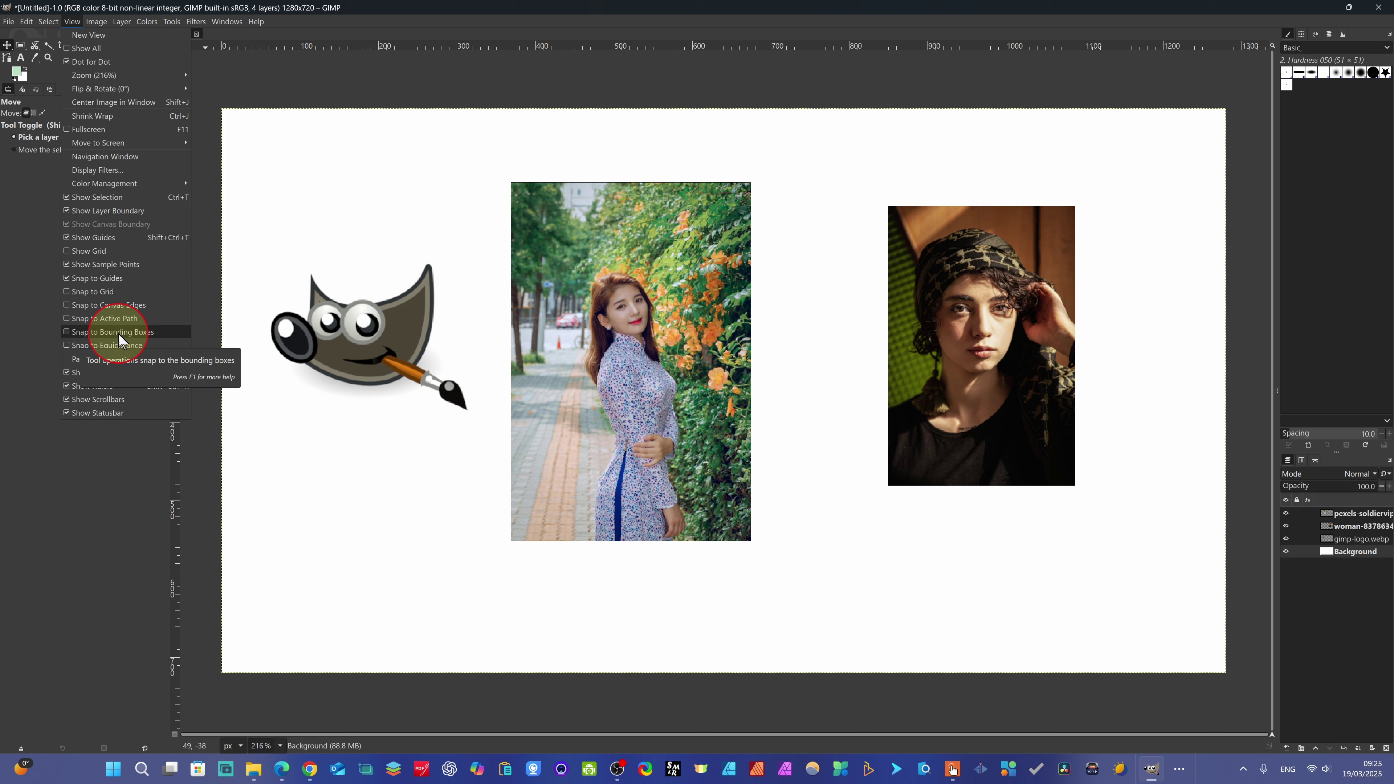
left_click(65, 331)
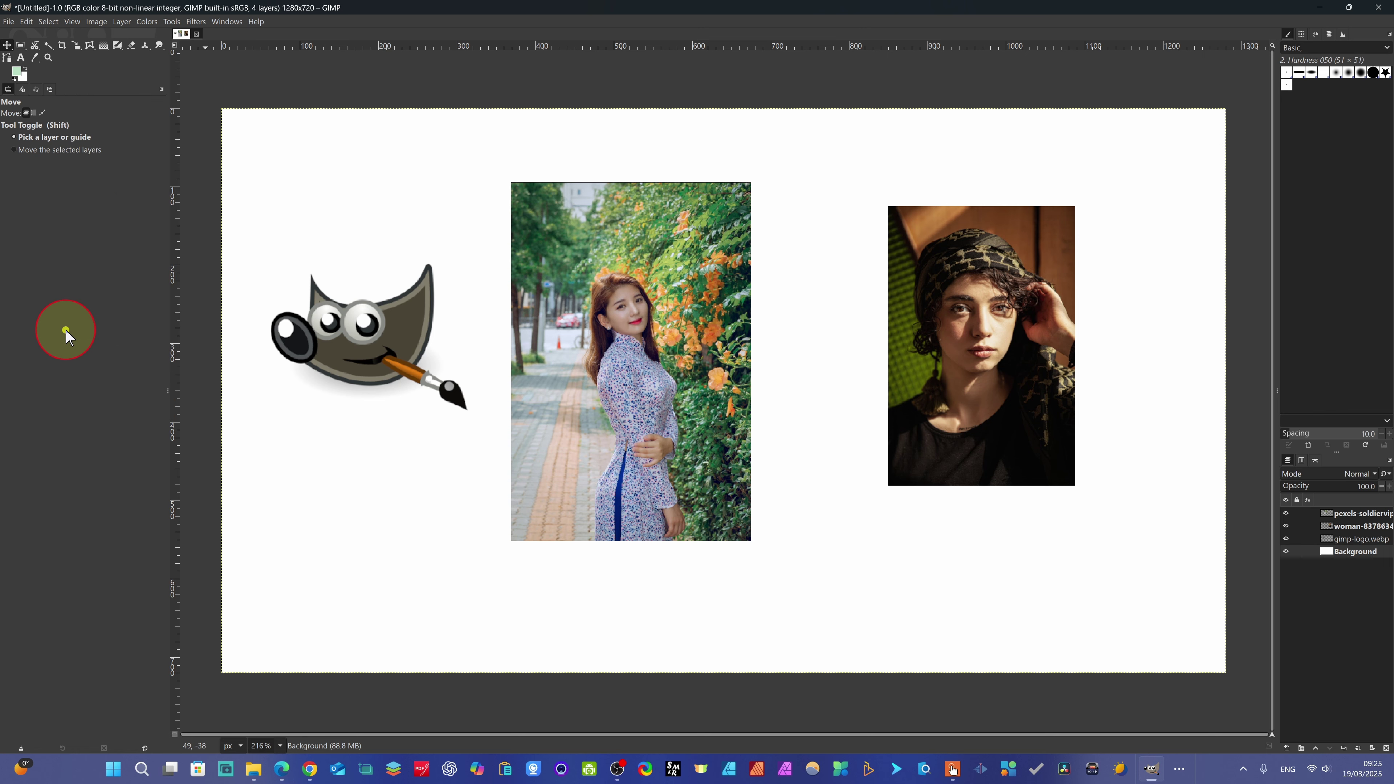
left_click_drag(988, 356, 861, 374)
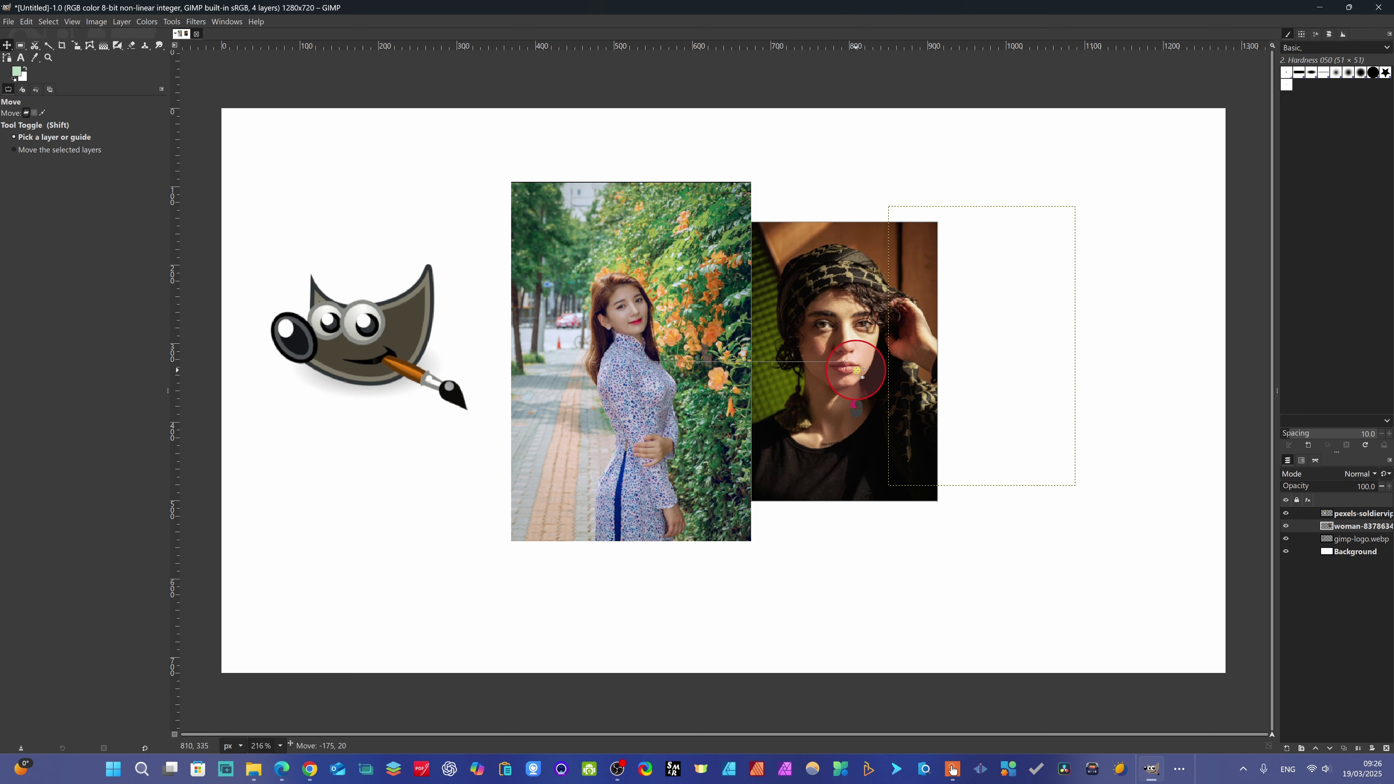
left_click_drag(860, 369, 899, 368)
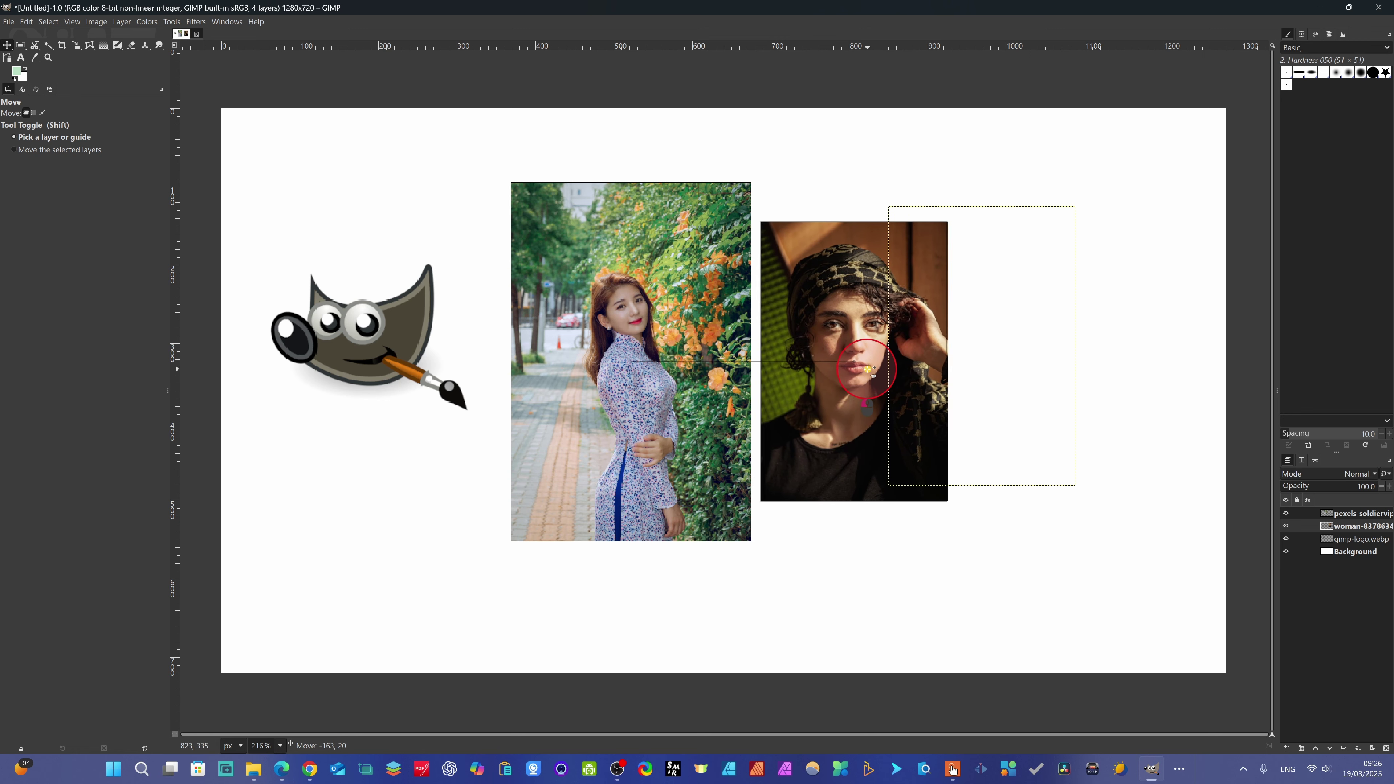
mouse_move(857, 363)
left_mouse_down()
mouse_move(846, 359)
mouse_move(865, 377)
mouse_move(854, 298)
mouse_move(846, 437)
mouse_move(844, 426)
mouse_move(858, 538)
mouse_move(401, 565)
mouse_move(361, 530)
mouse_move(370, 543)
mouse_move(382, 529)
mouse_move(360, 542)
mouse_move(367, 532)
mouse_move(350, 530)
mouse_move(381, 334)
mouse_move(616, 282)
mouse_move(663, 241)
mouse_move(629, 250)
mouse_move(920, 349)
mouse_move(895, 383)
mouse_move(853, 377)
left_mouse_up()
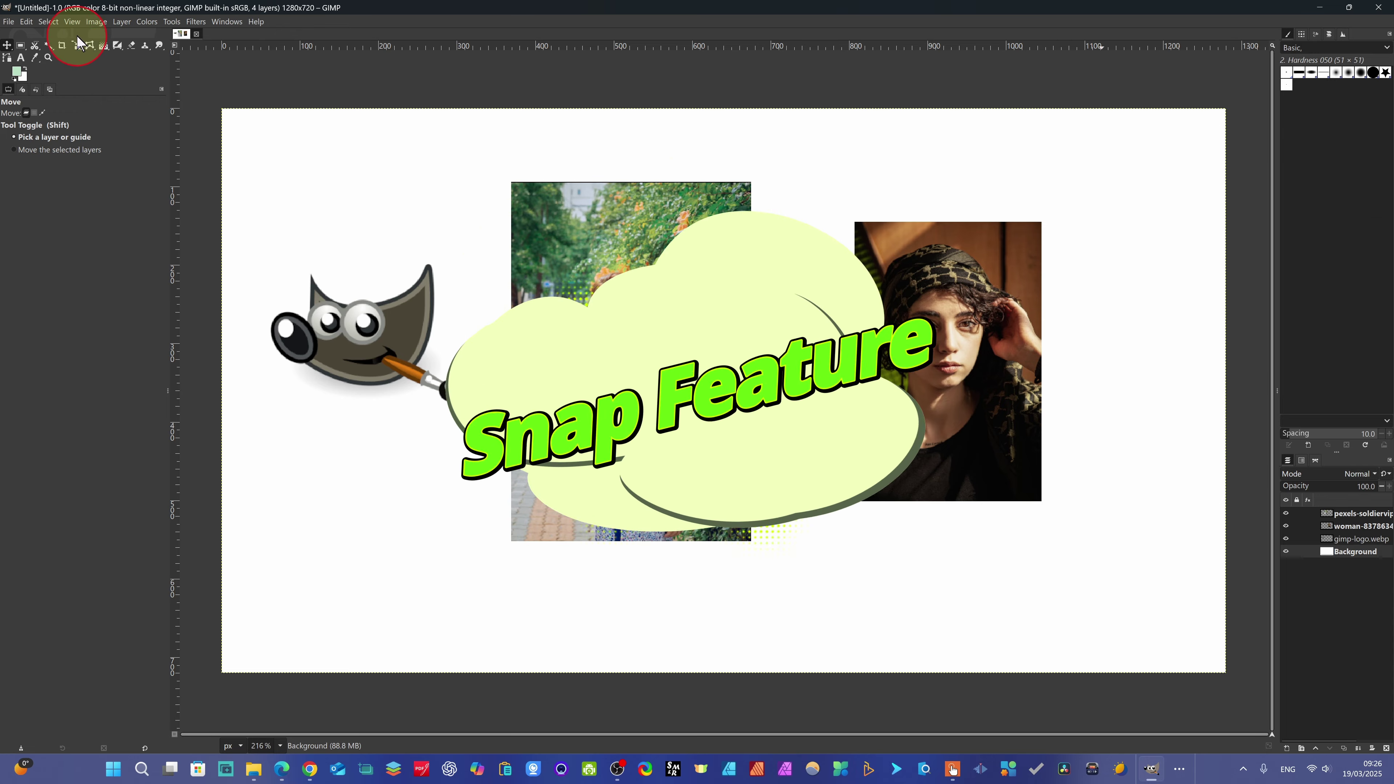
Turn on Snap to Equidistance and check that the option is enabled.
left_click(72, 22)
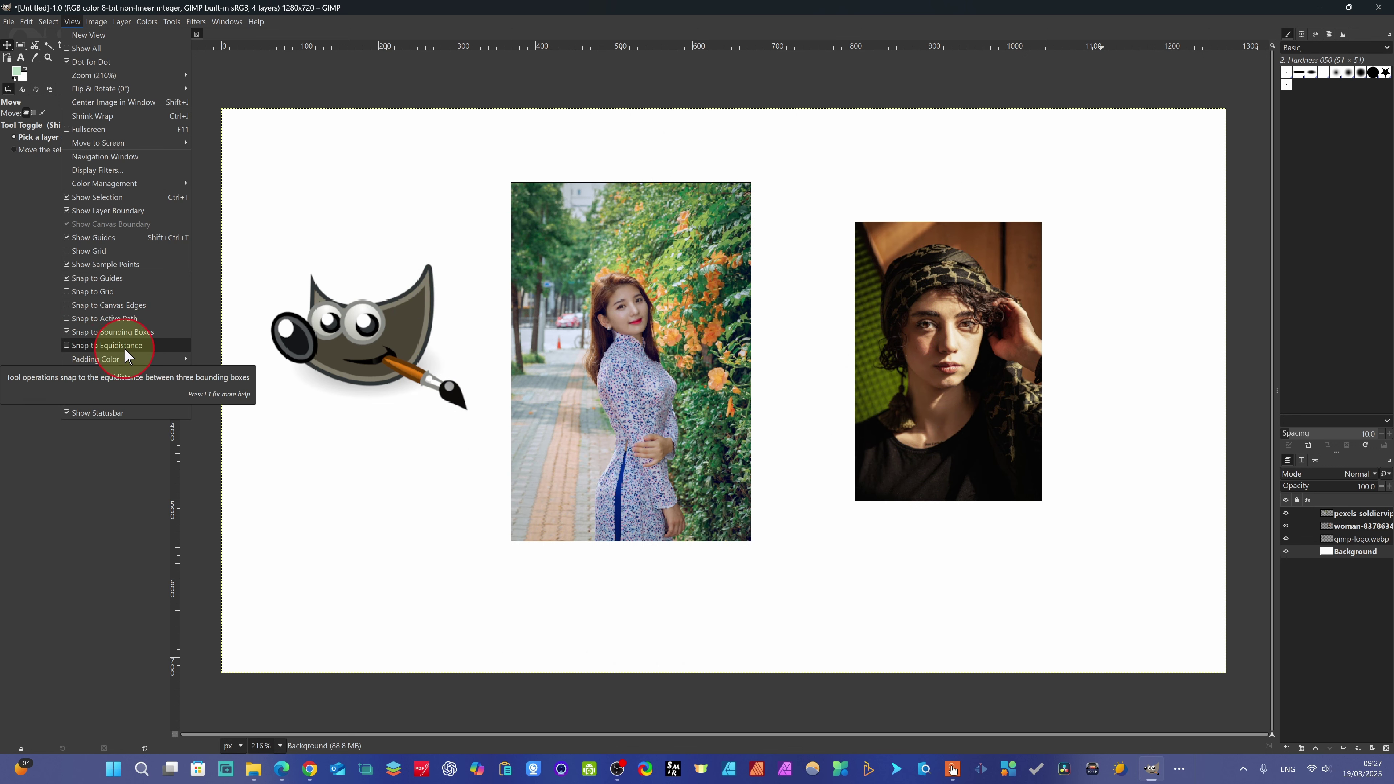
left_click(64, 342)
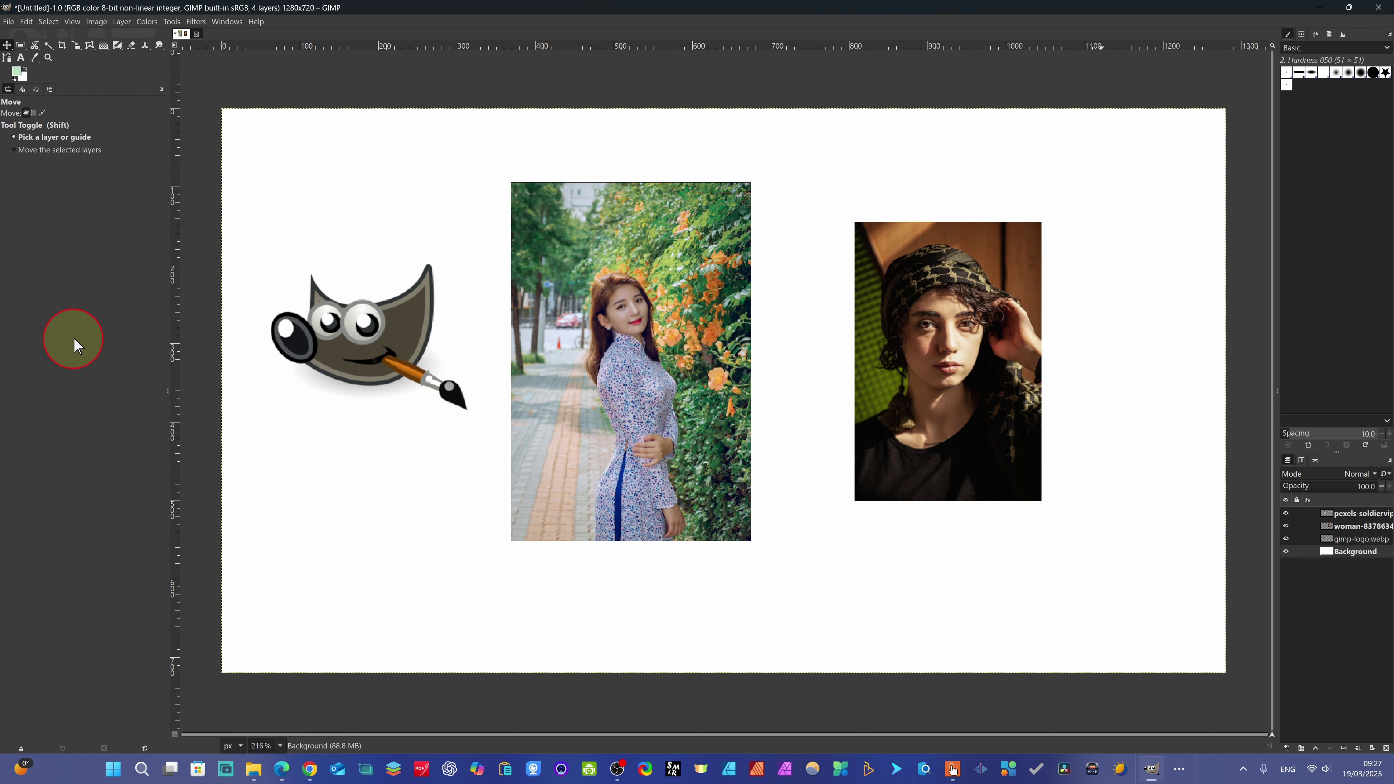
left_click(76, 23)
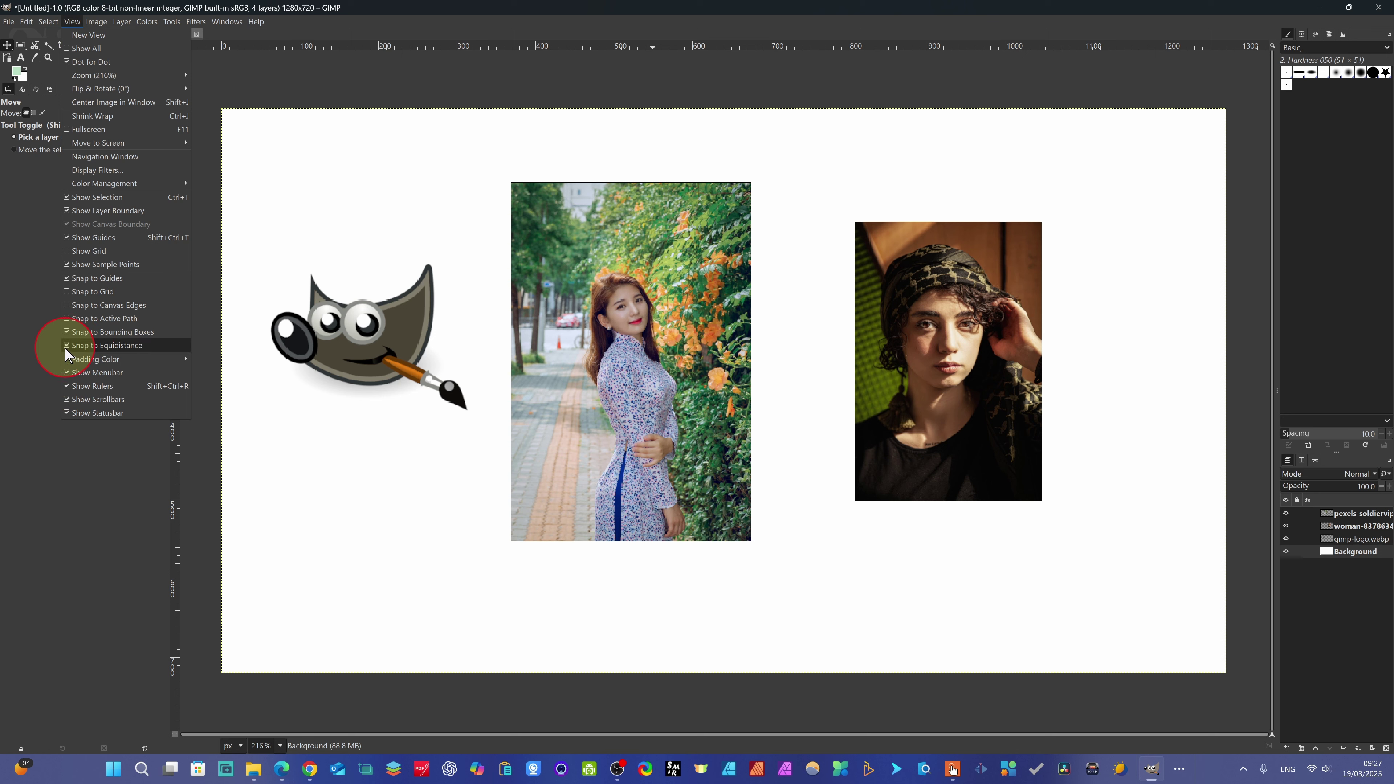
left_click(941, 384)
Move the woman-8378634 and gimp-logo layers close to either side of the pexels-soldiervip photo, using equidistance snapping for equal gaps.
left_click_drag(942, 384, 872, 364)
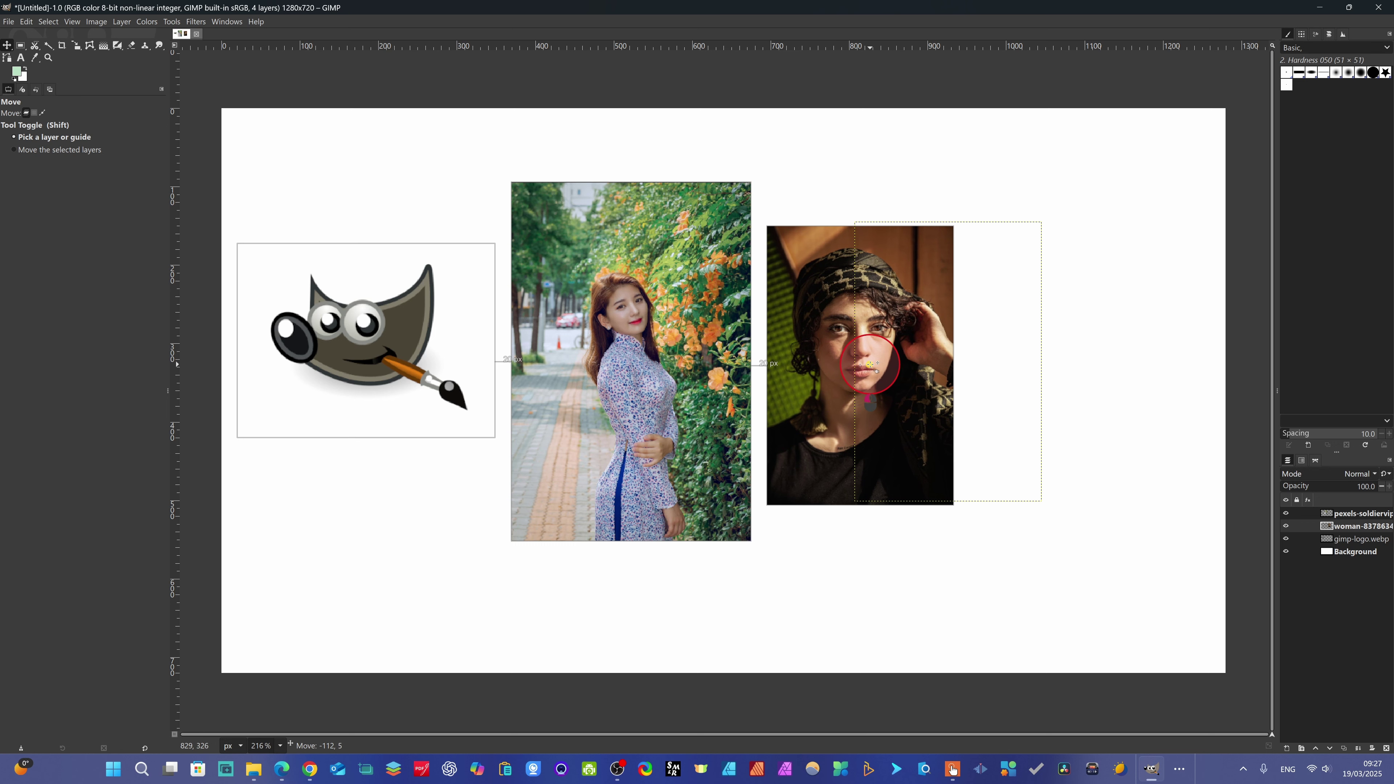
left_click_drag(870, 364, 856, 364)
left_click_drag(355, 351, 369, 367)
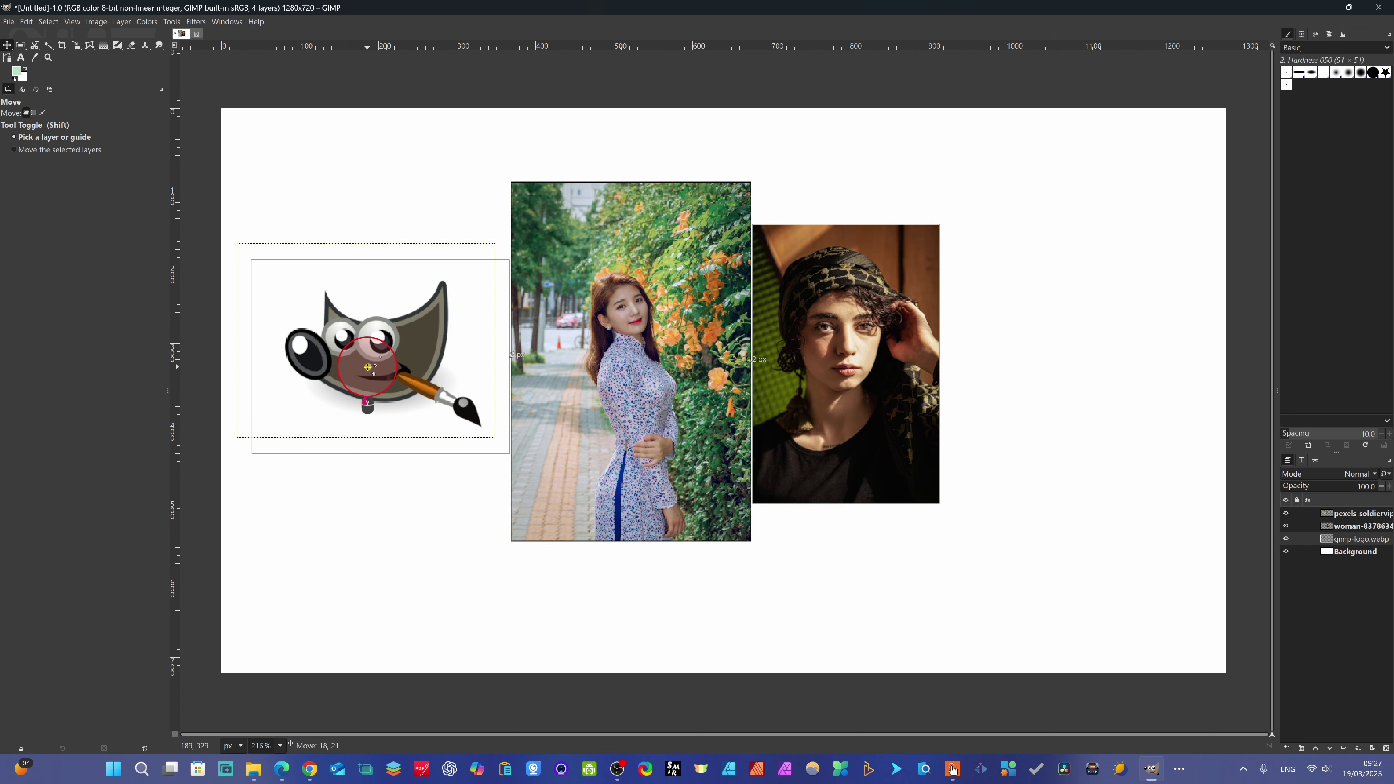
left_click_drag(368, 366, 368, 367)
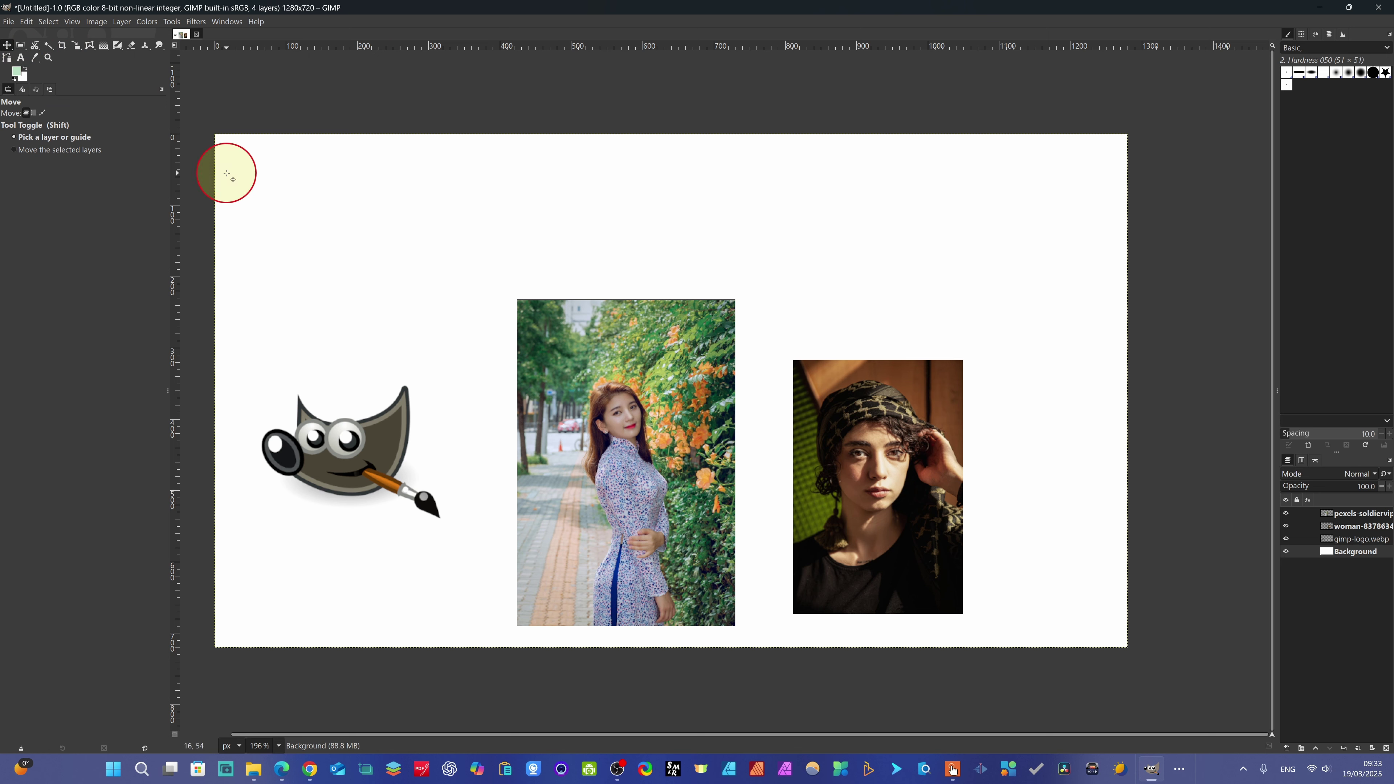
Draw a wide text frame above the photos and enter the title GIMP TUTORIAL.
left_click(23, 58)
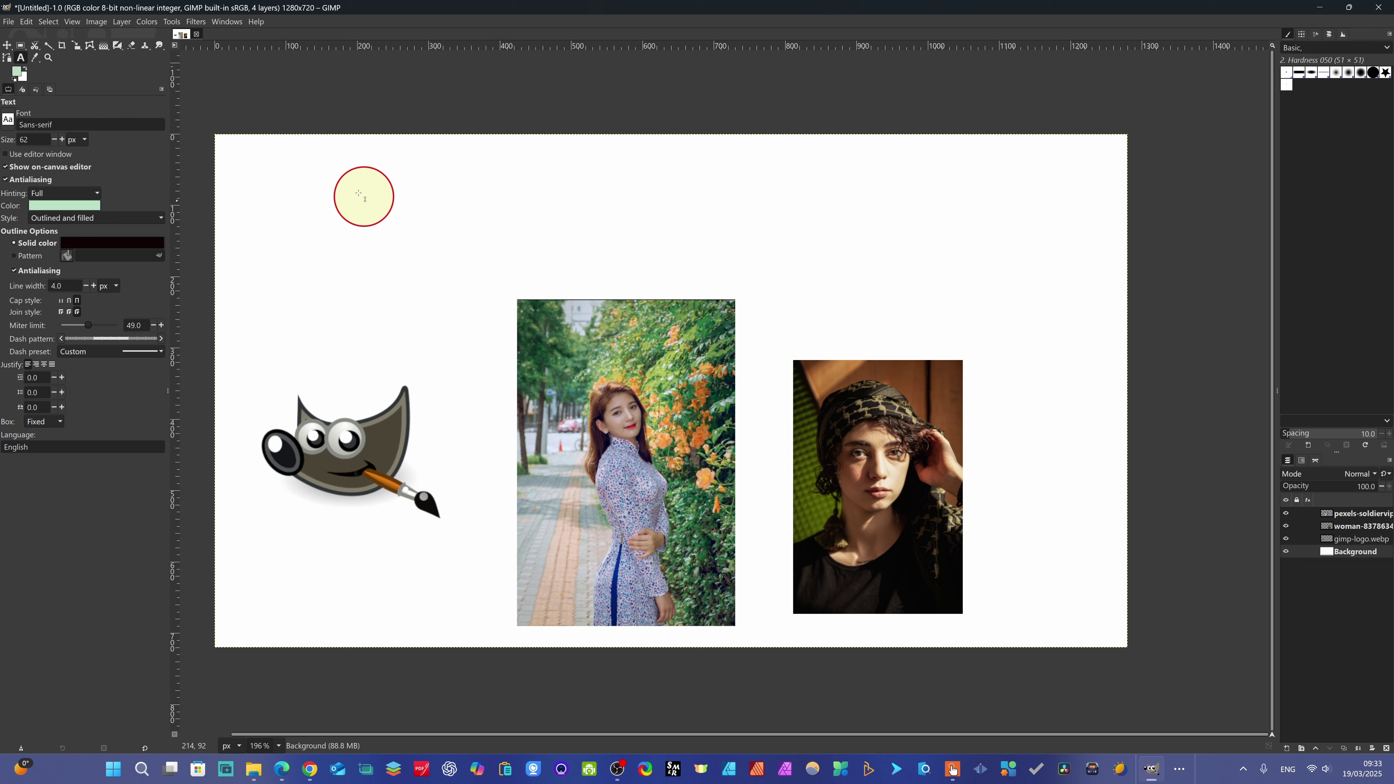
left_click_drag(345, 183, 1042, 278)
left_click(417, 209)
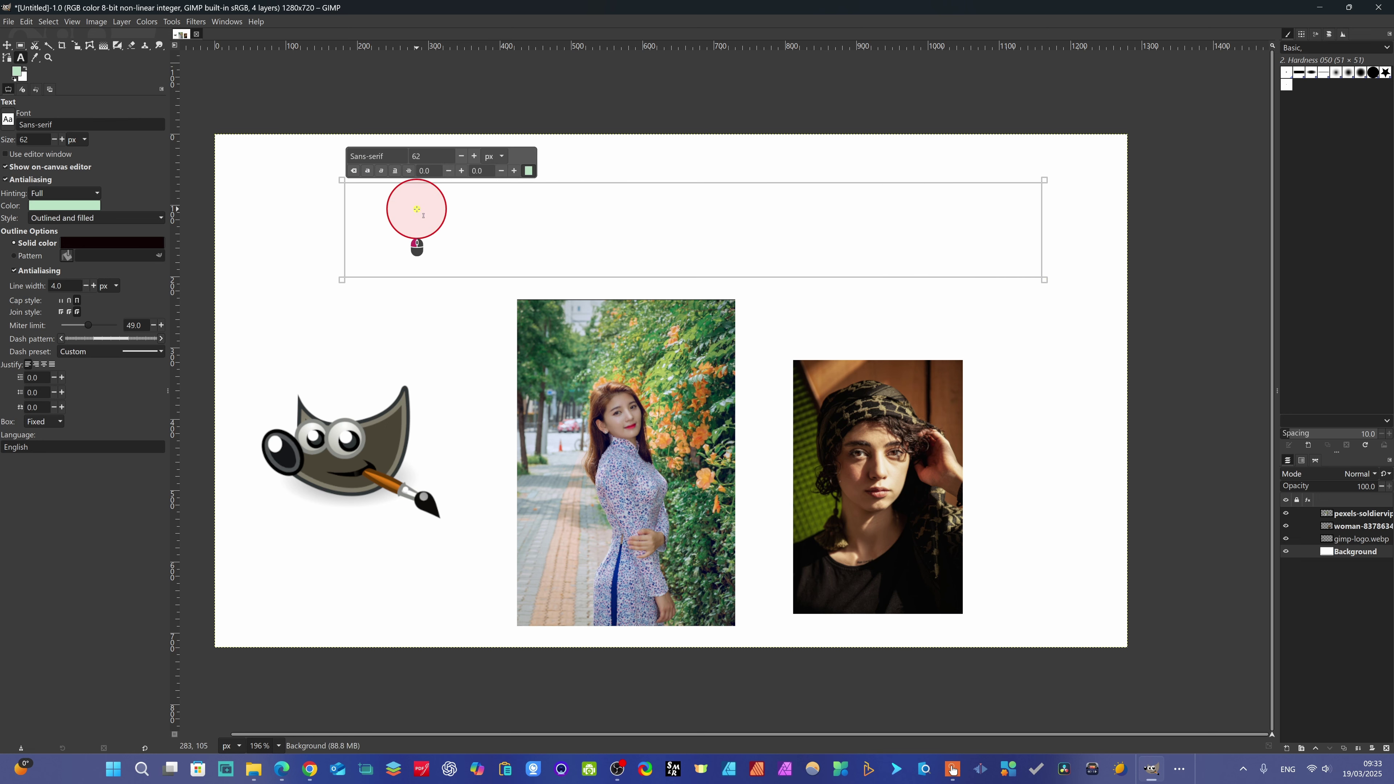
type("GIMP TUTORIAL")
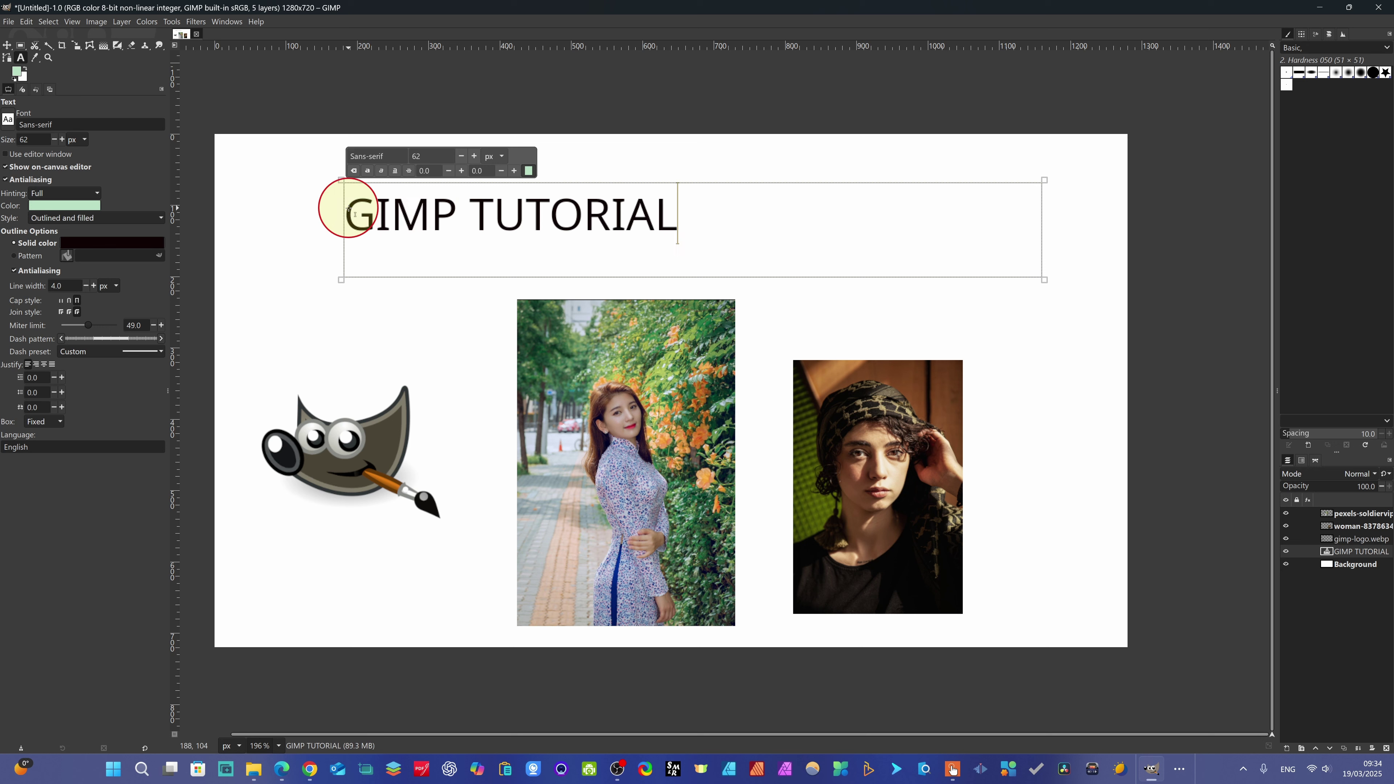
Select the whole GIMP TUTORIAL text and set its font size to 100 px.
left_click_drag(674, 214, 345, 206)
double_click(423, 156)
type("100")
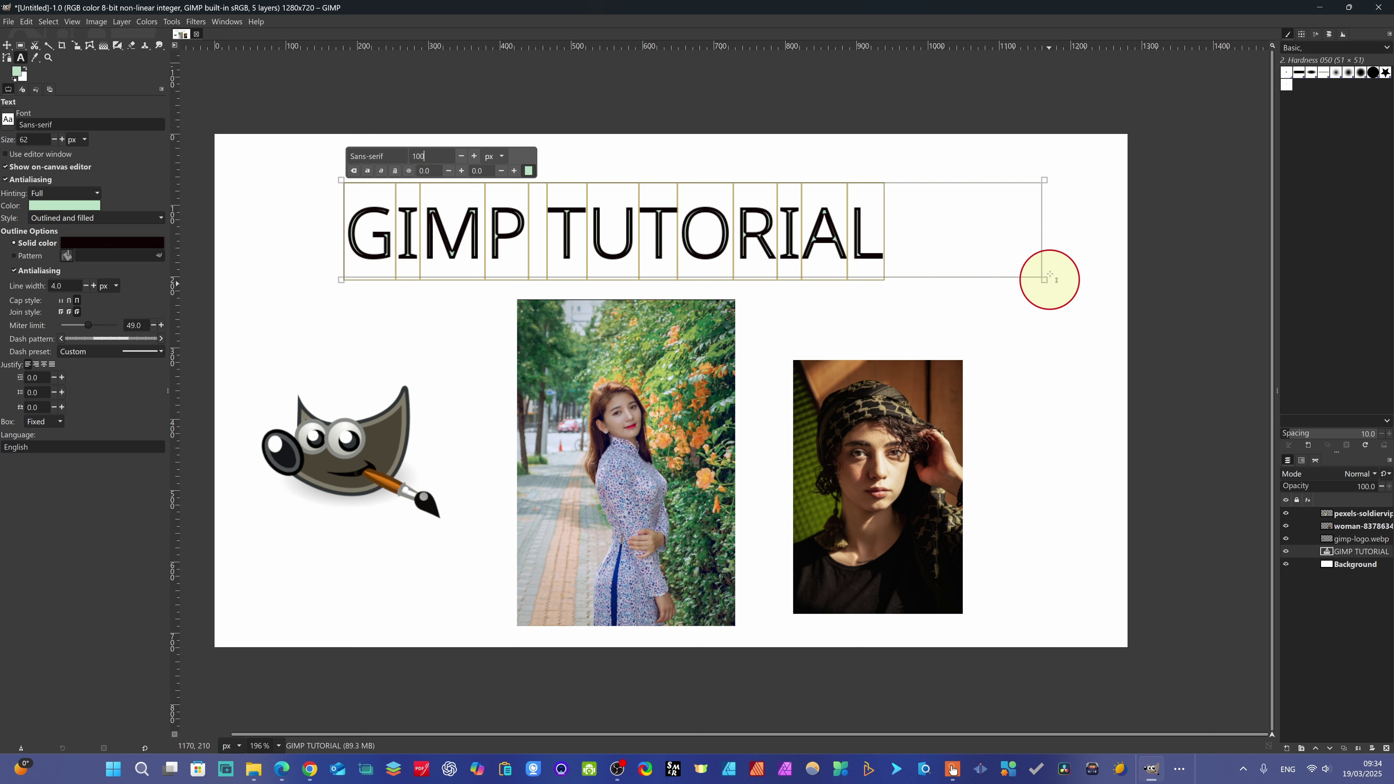
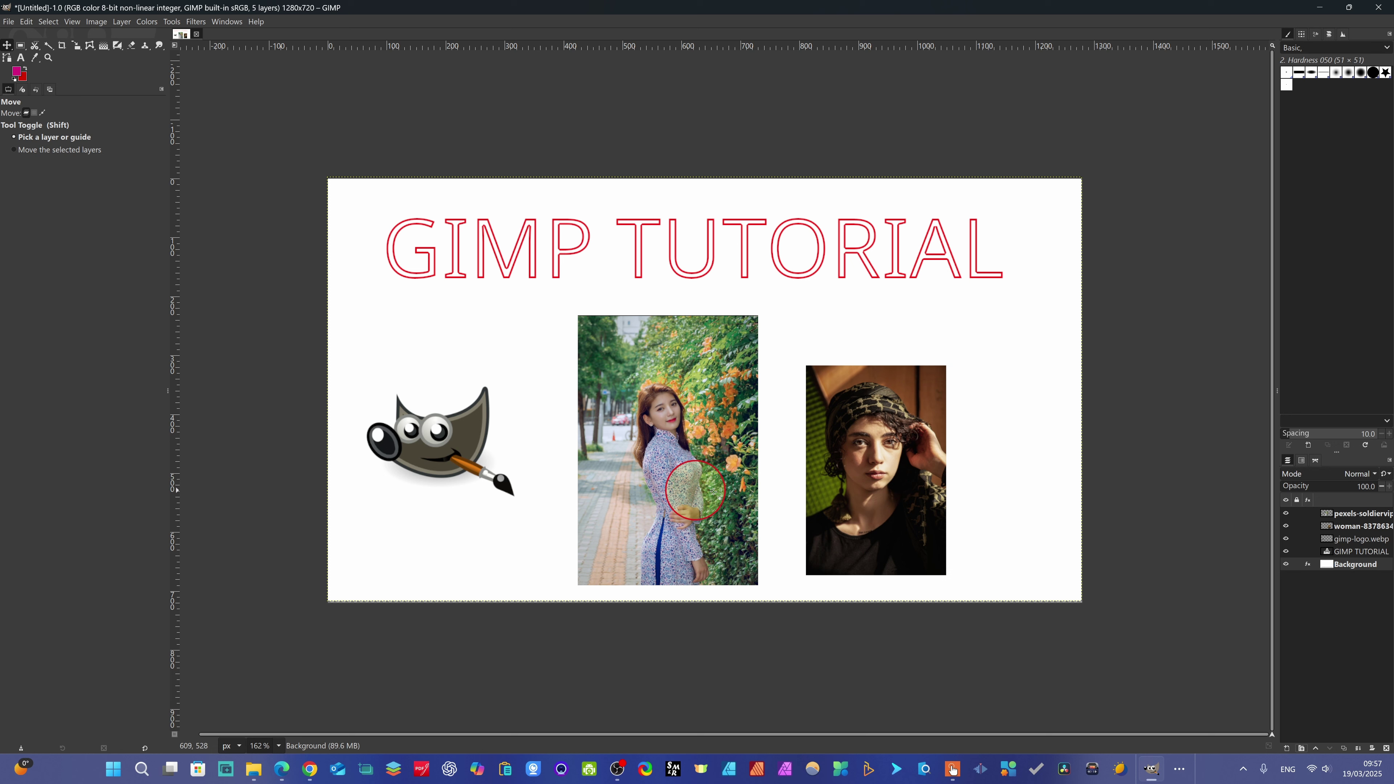
Create a layer group and move the pexels-soldiervip, woman-8378634, gimp-logo.webp and GIMP TUTORIAL layers into it.
left_click(1327, 713)
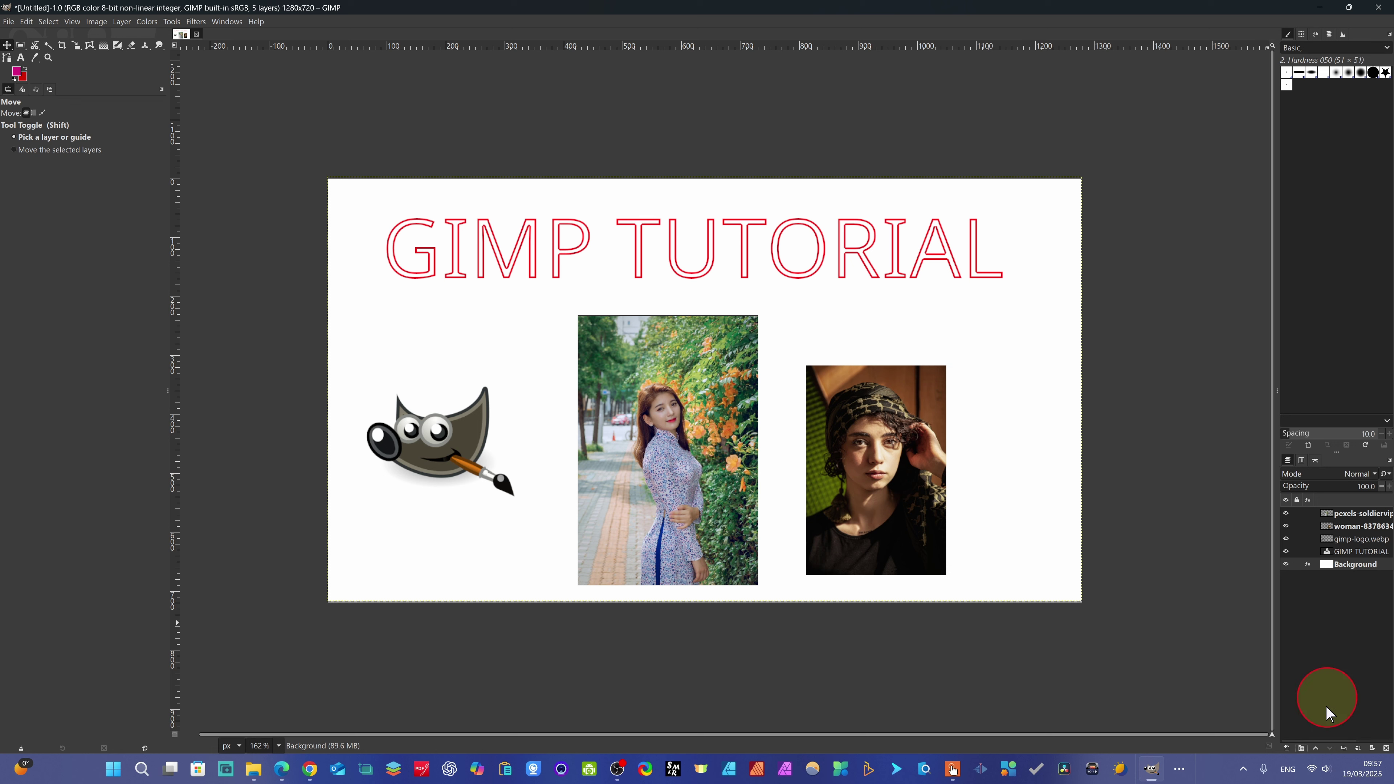
left_click(1300, 748)
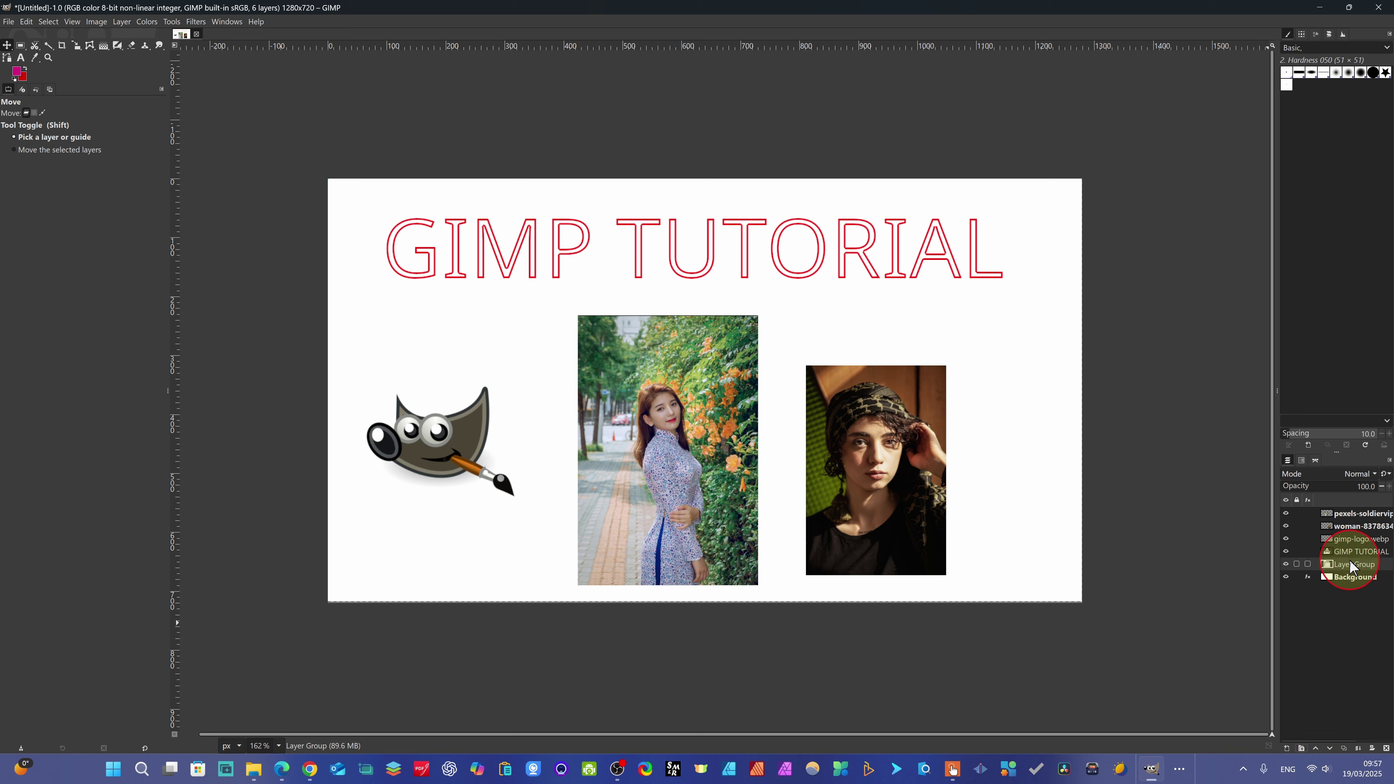
left_click_drag(1350, 566, 1360, 520)
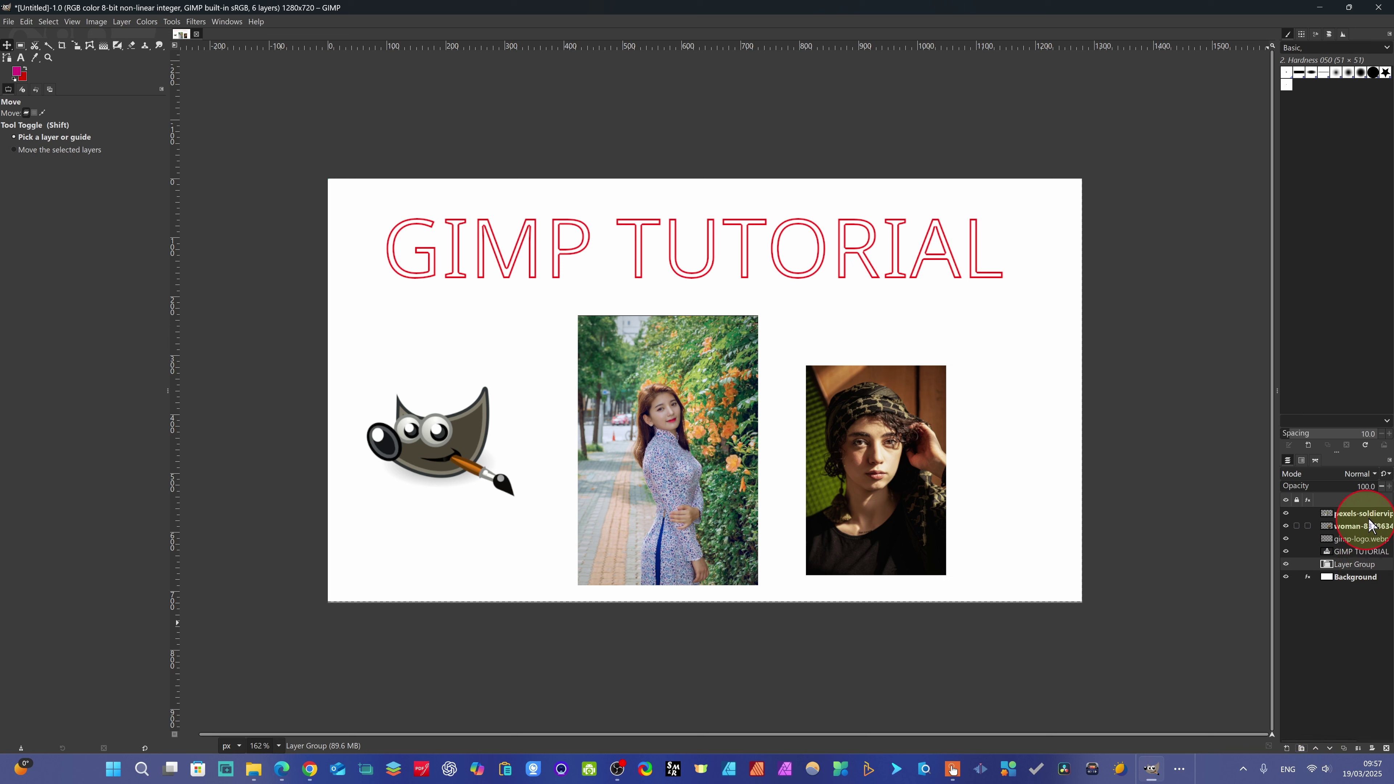
left_click(1347, 516, "shift")
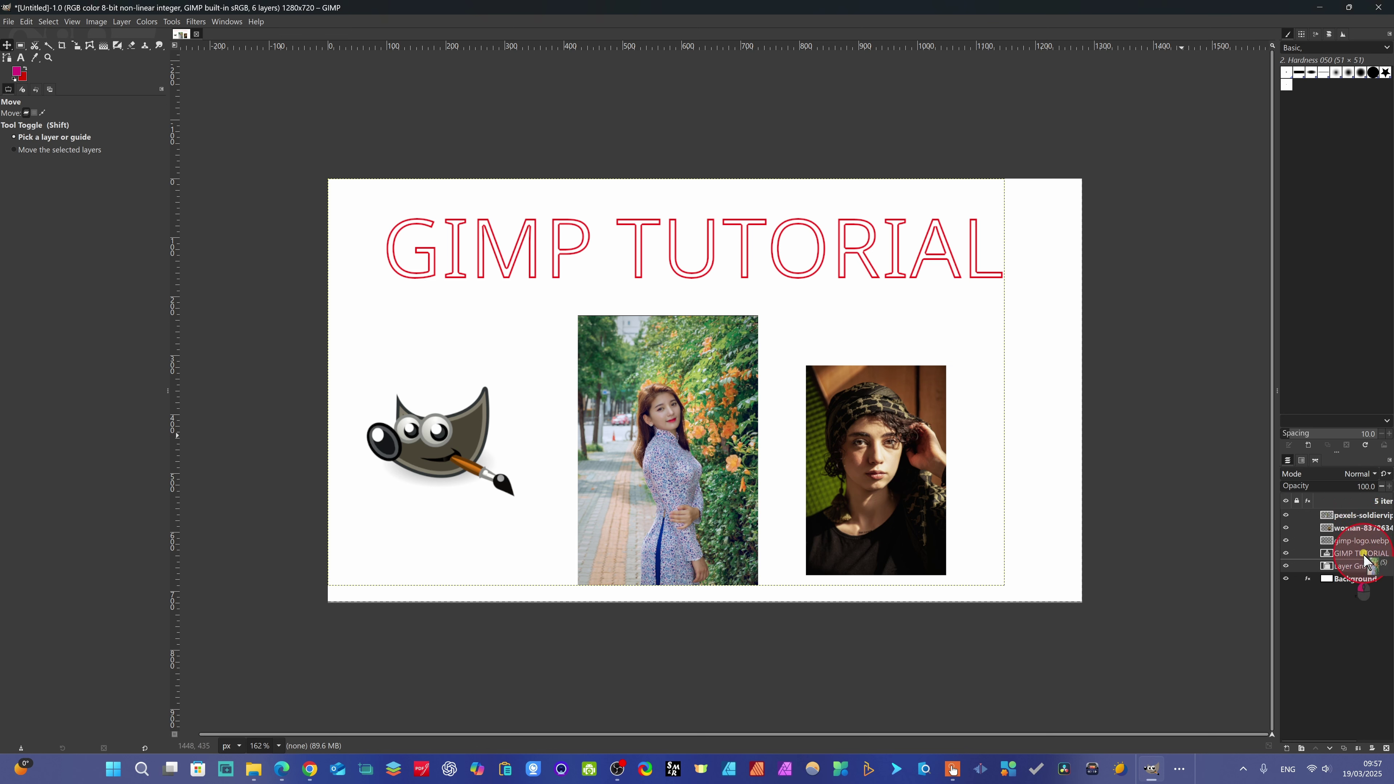
left_click_drag(1351, 572, 1352, 570)
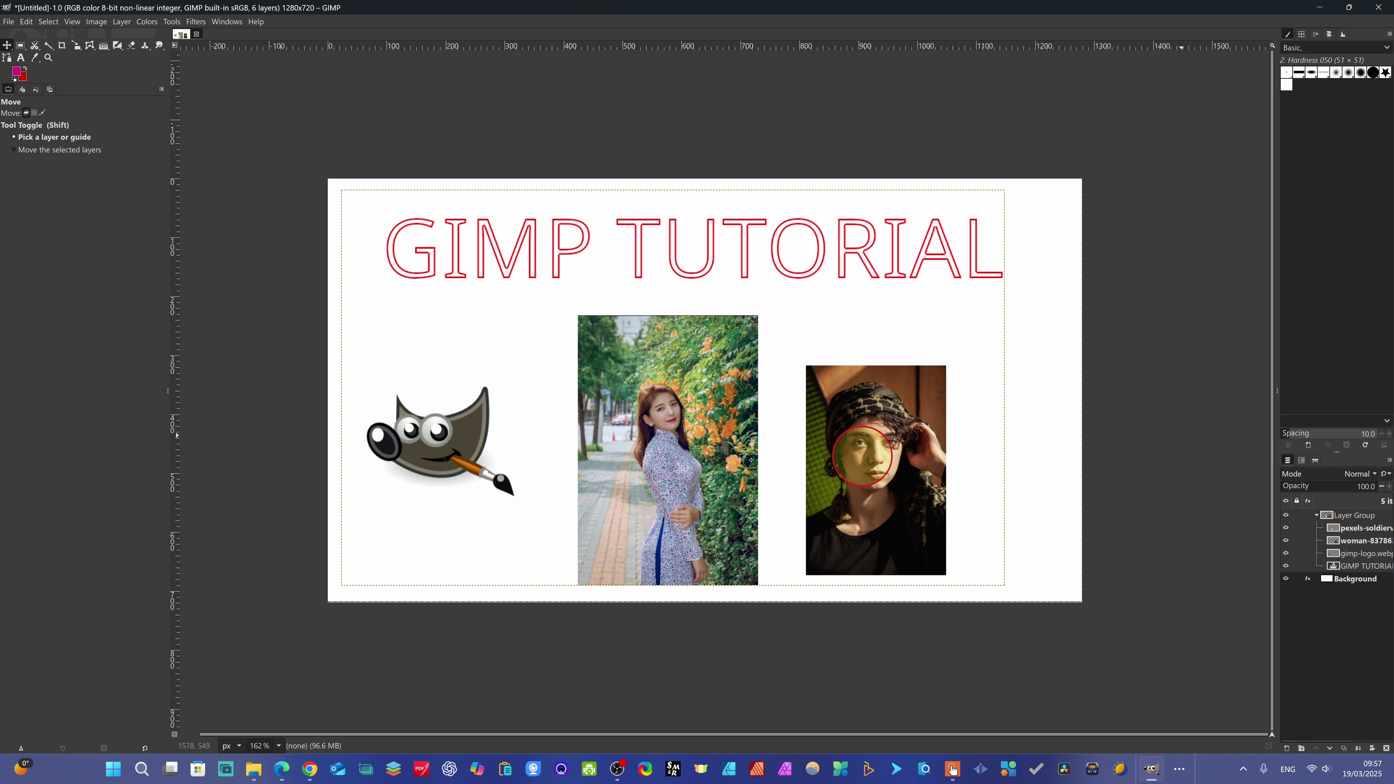
Try Color Balance on the whole layer group, shifting the midtones to cyan-red 31.0 and yellow-blue 43.4 and raising magenta-green.
left_click(1343, 512)
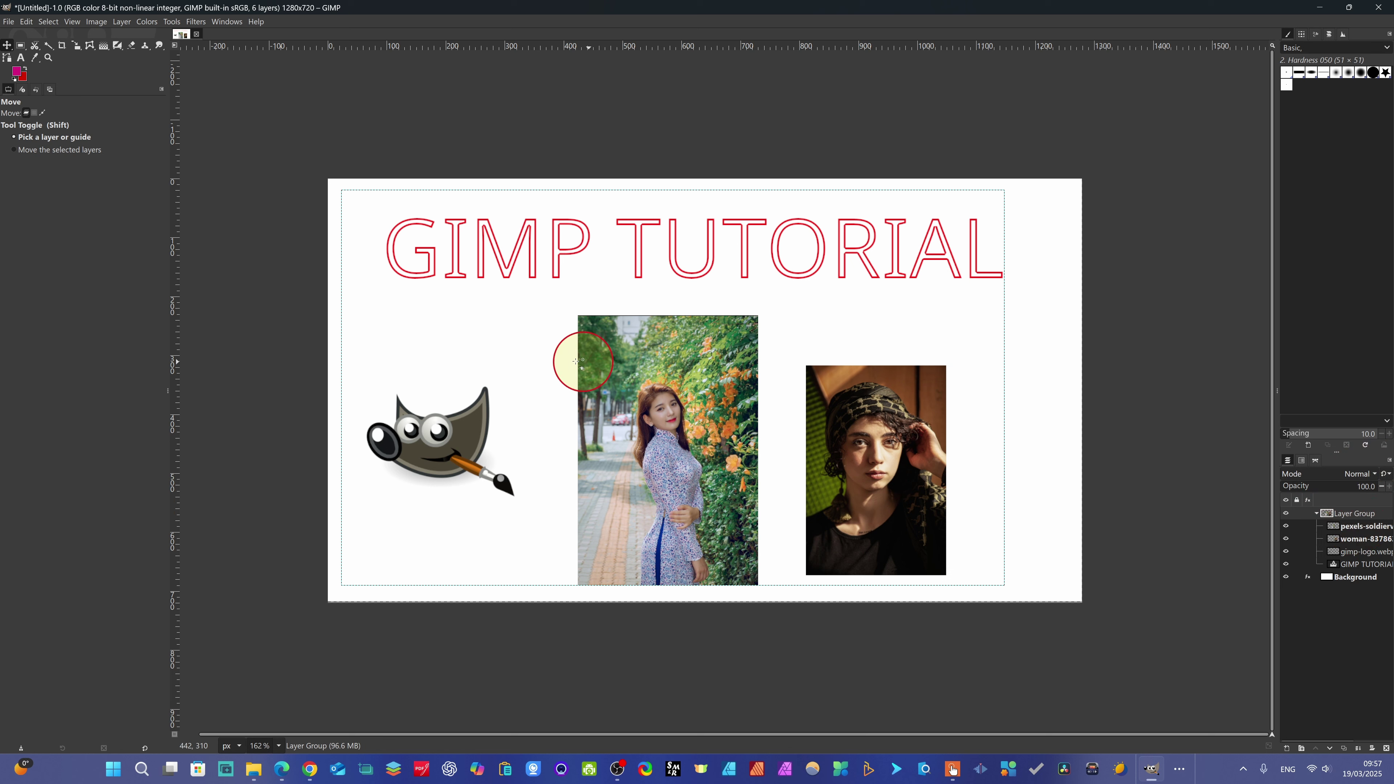
left_click(147, 23)
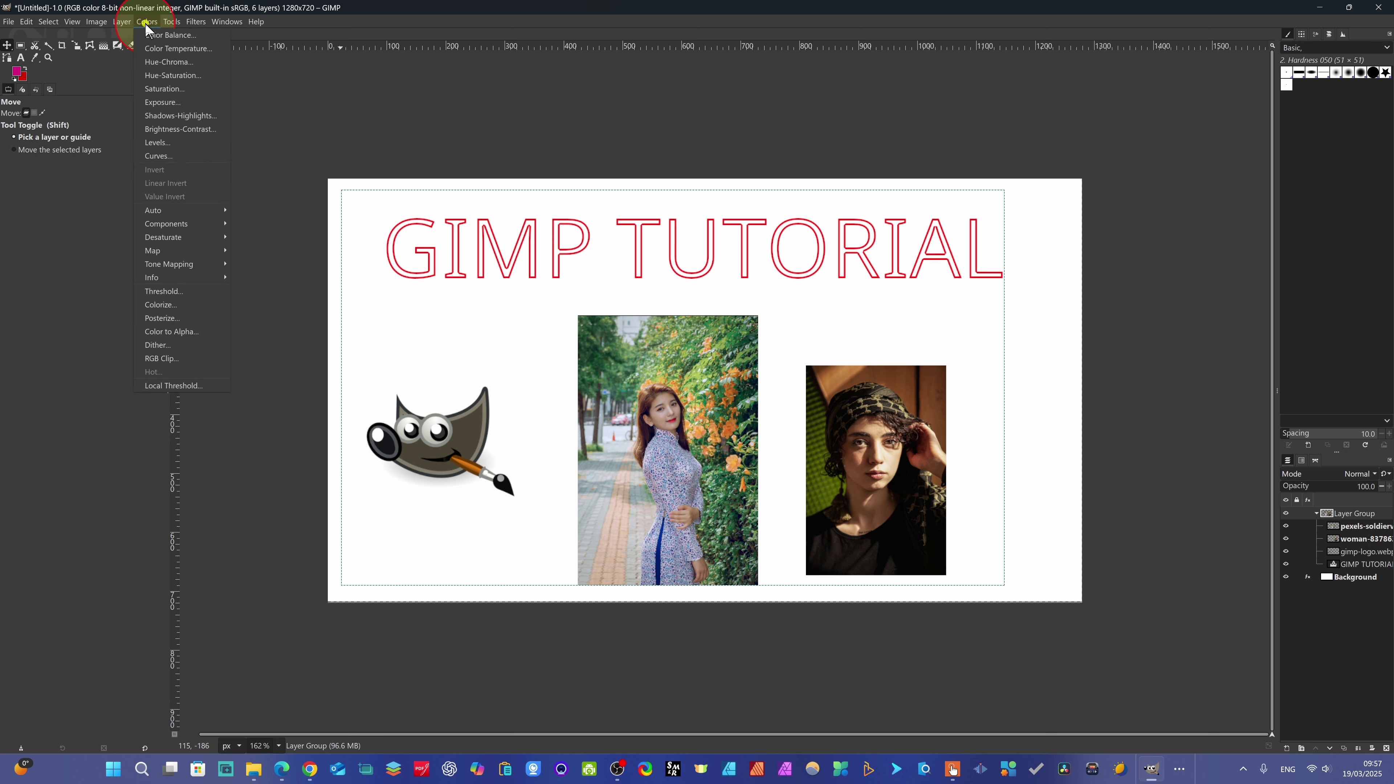
left_click(164, 43)
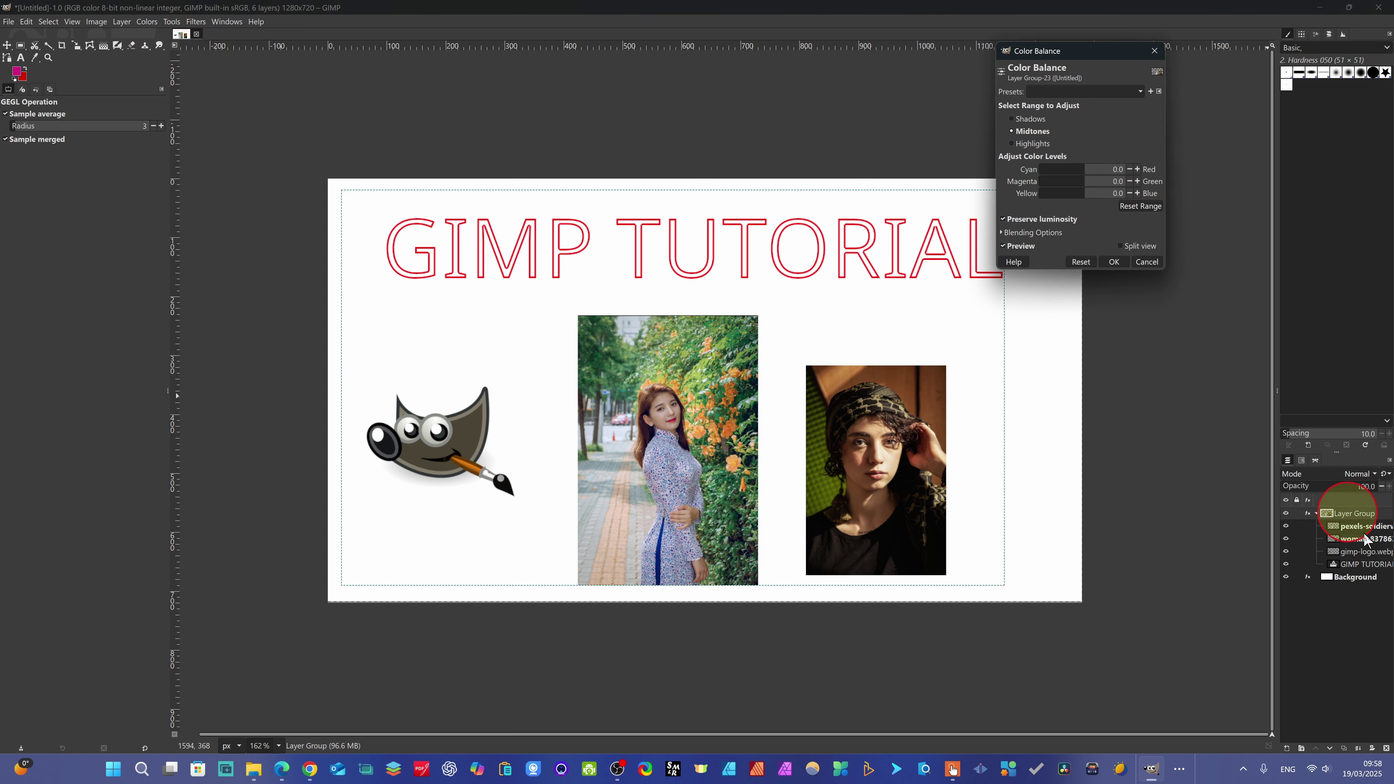
left_click_drag(1076, 174, 1093, 172)
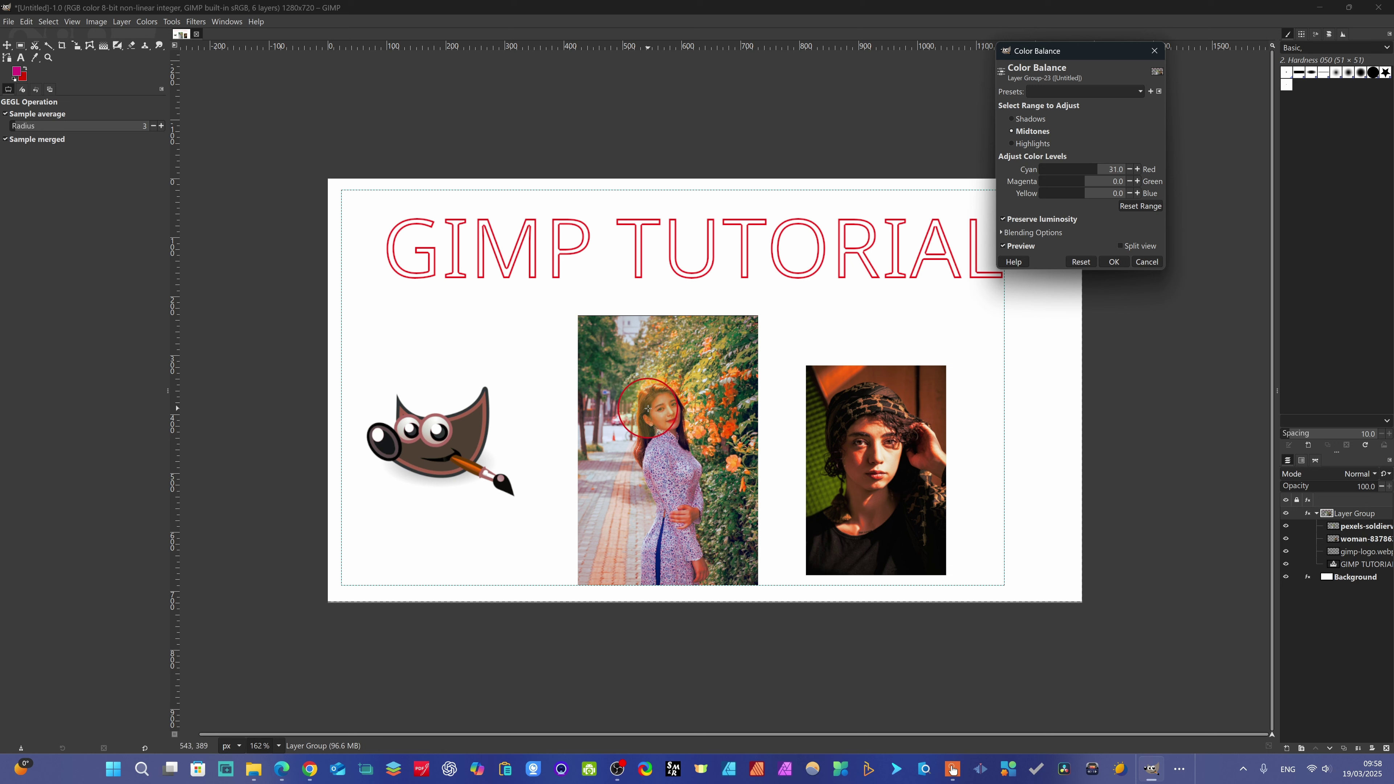
left_click_drag(1084, 182, 1100, 193)
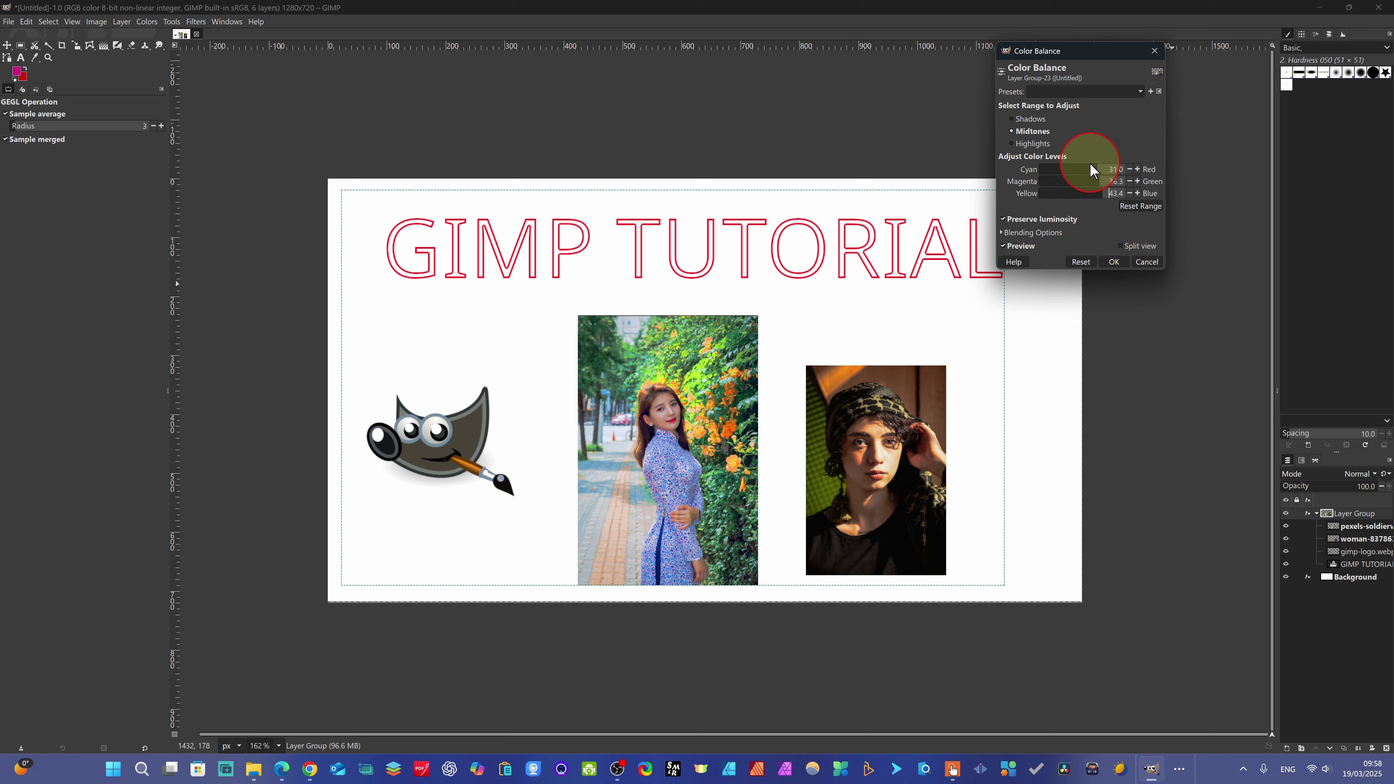
left_click(1075, 175)
mouse_move(1075, 174)
left_mouse_down()
mouse_move(1031, 184)
mouse_move(1086, 179)
mouse_move(1062, 191)
mouse_move(1093, 188)
mouse_move(1107, 205)
mouse_move(1086, 206)
mouse_move(1092, 181)
mouse_move(1071, 188)
left_mouse_up()
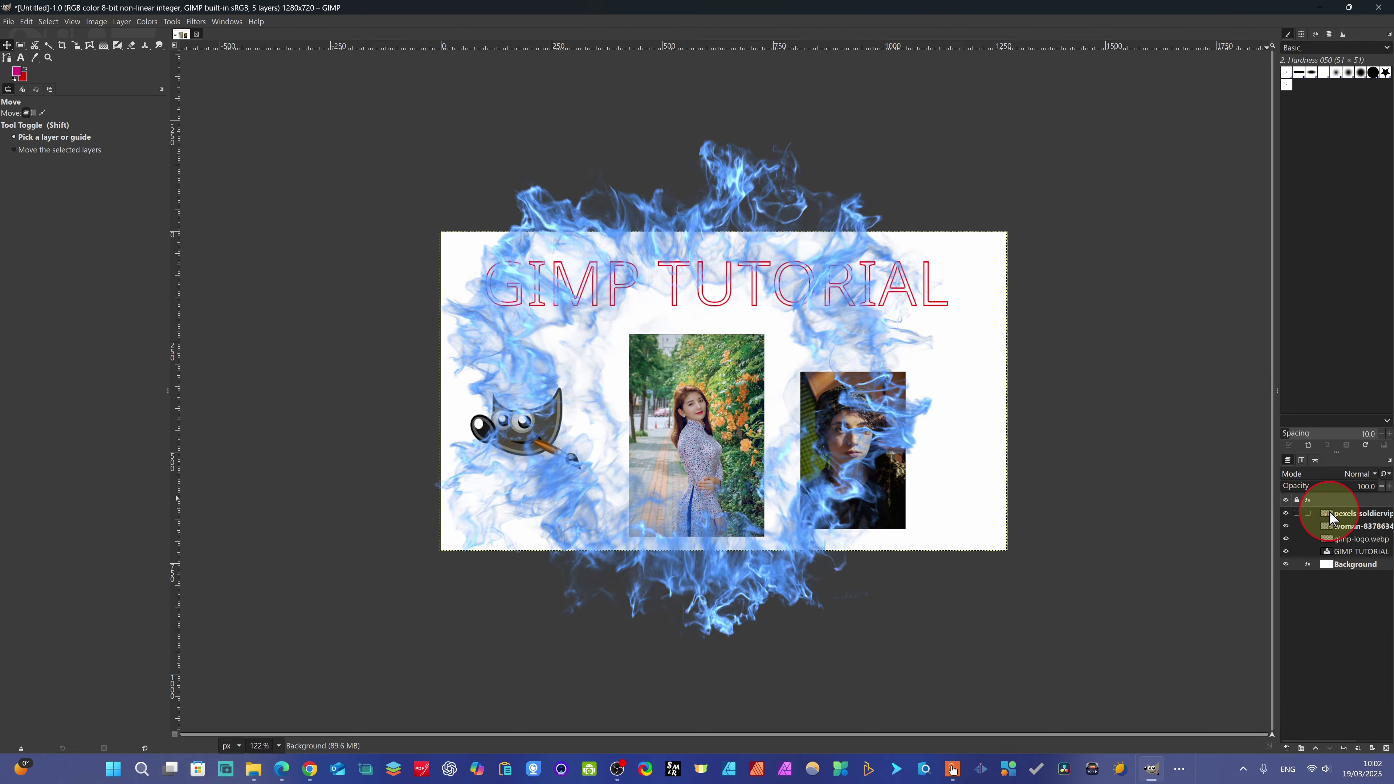
Apply Hue-Saturation to the pexels-soldiervip layer with hue 11.6, lightness -22.6 and saturation 36.0.
left_click(1333, 514)
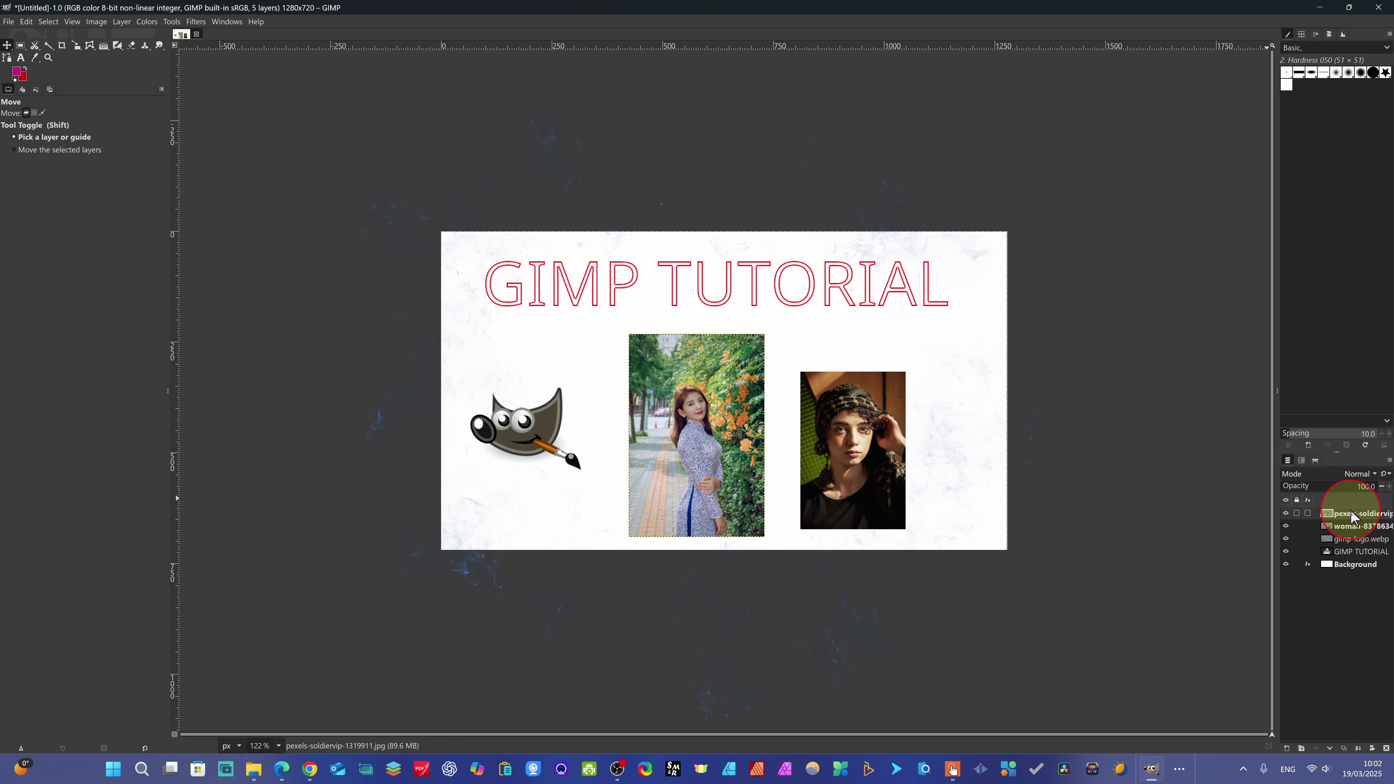
left_click(147, 22)
mouse_move(196, 22)
mouse_move(142, 22)
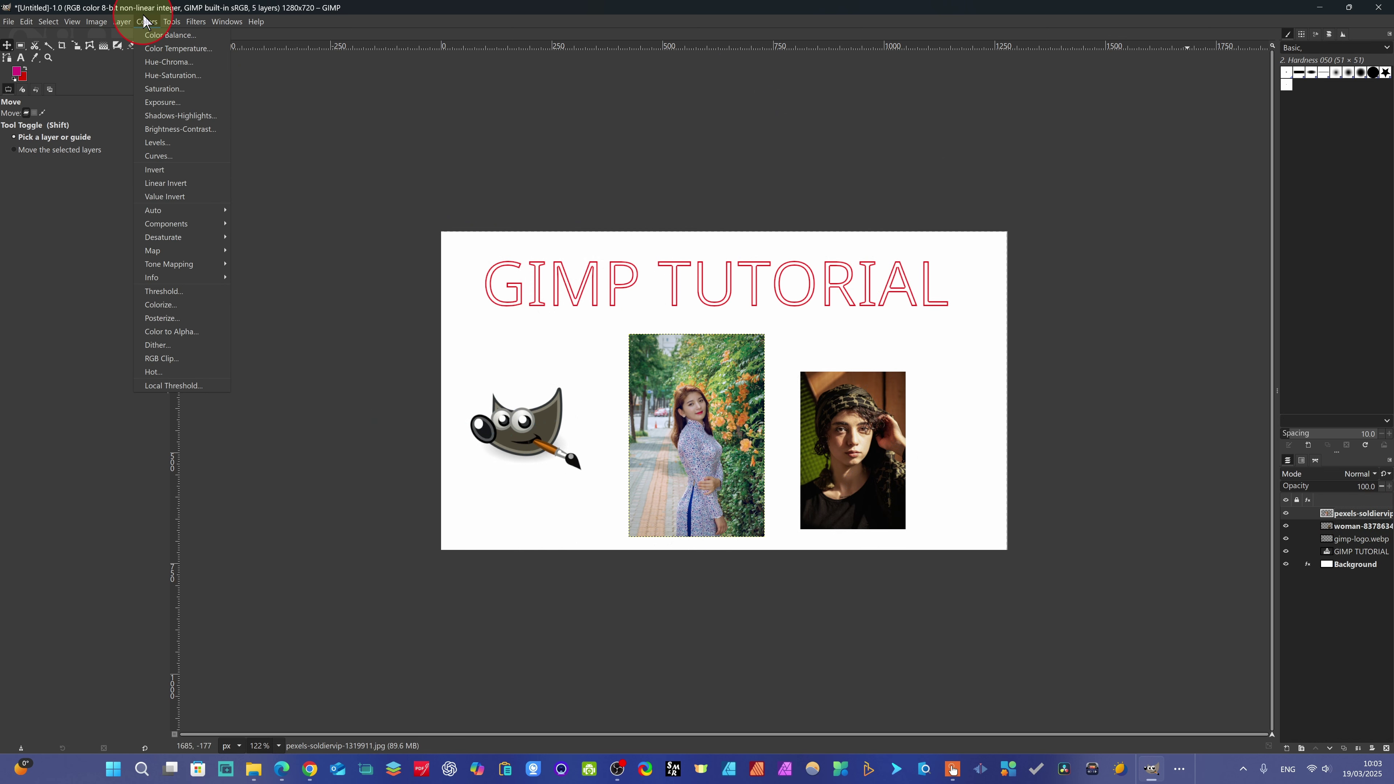
left_click(171, 77)
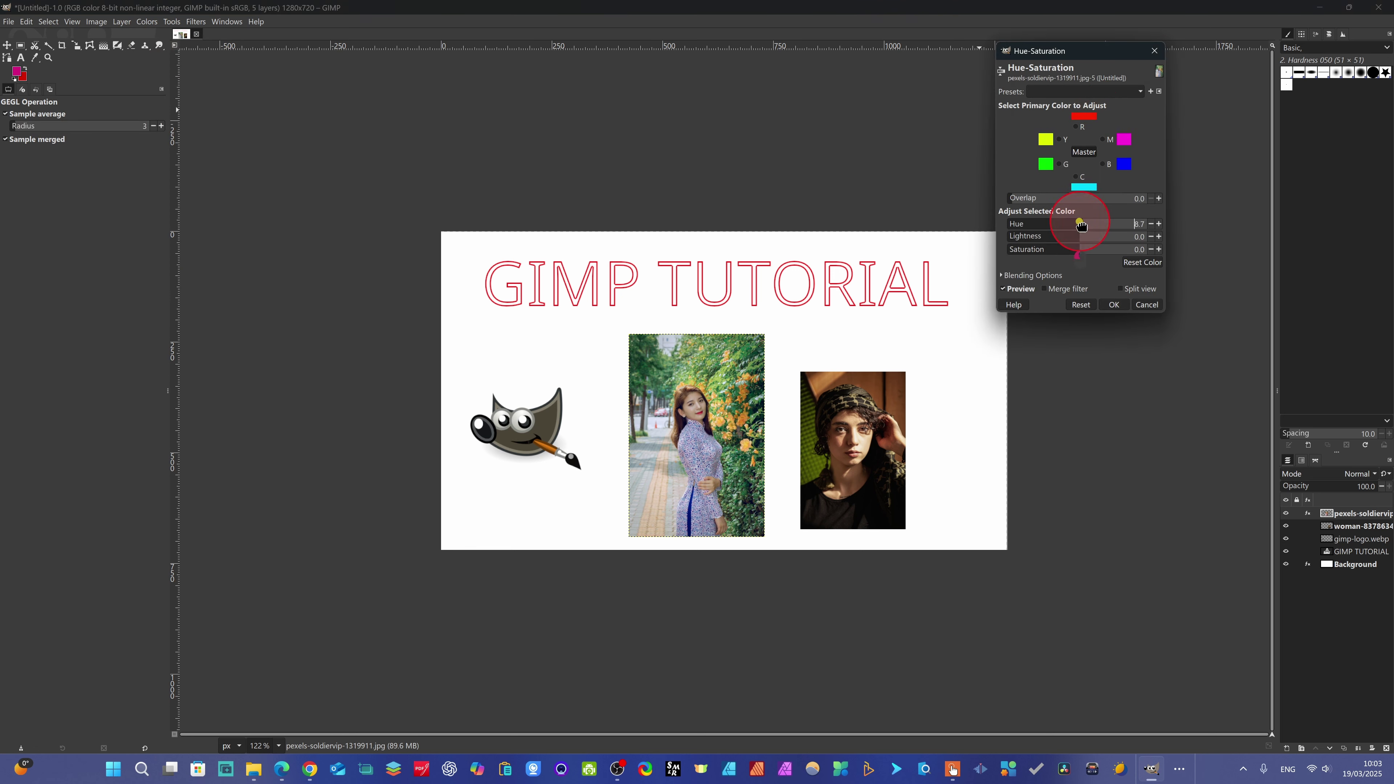
left_click_drag(1097, 225, 1063, 237)
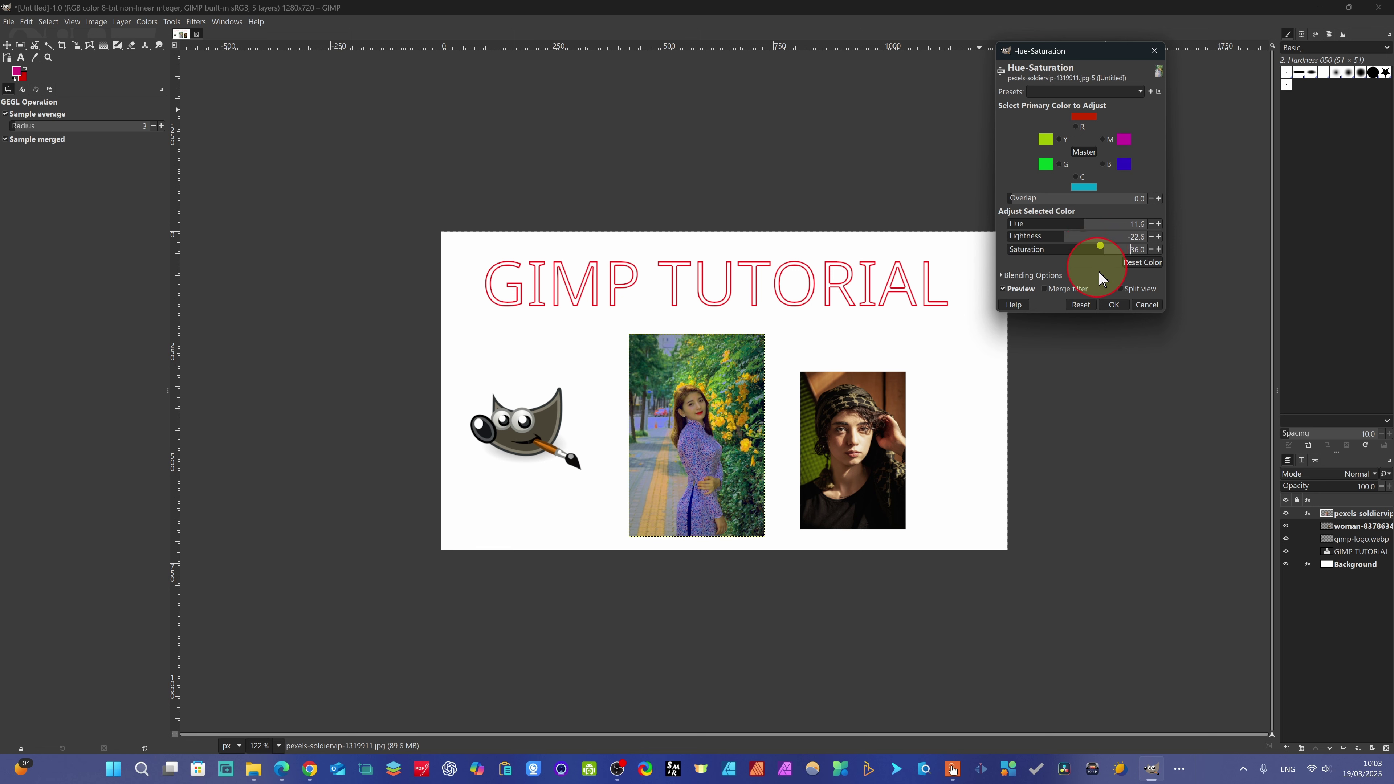
left_click(1107, 299)
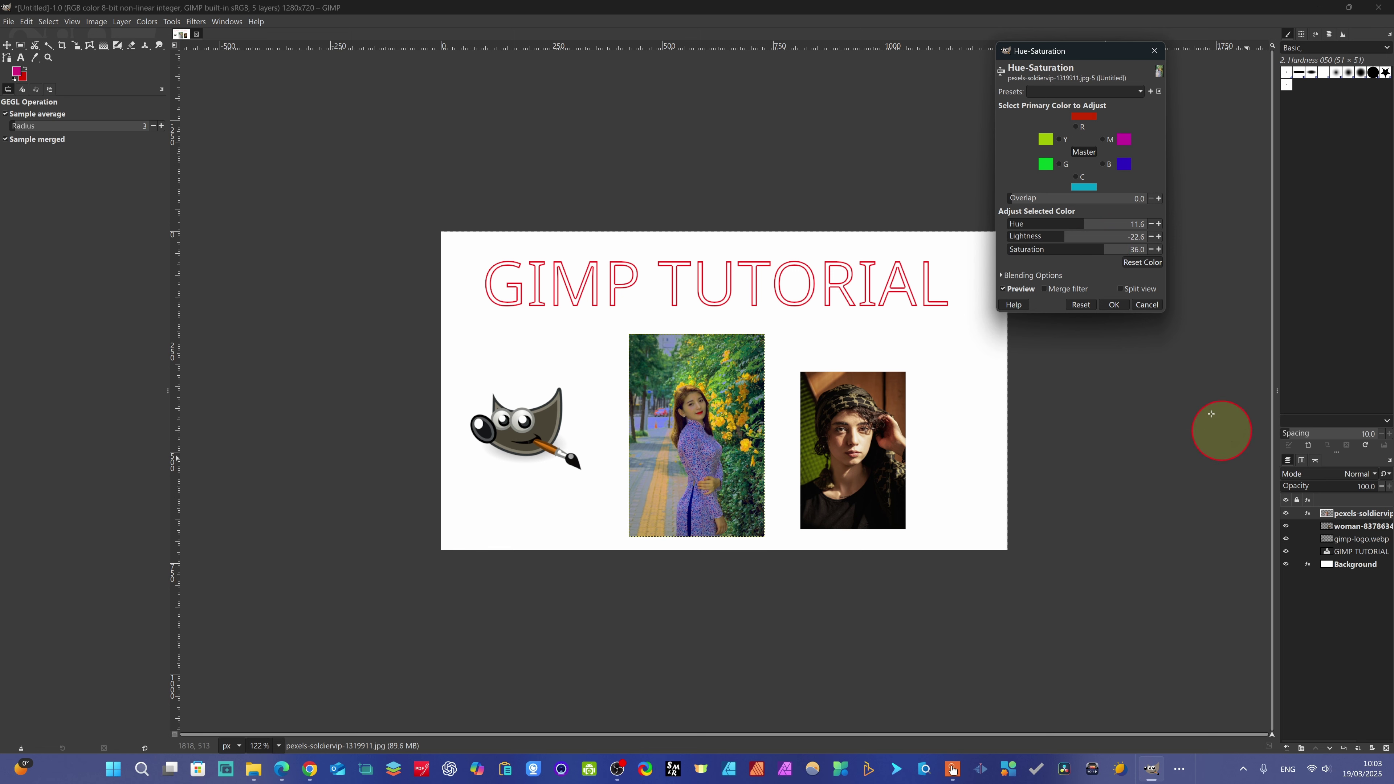
left_click(1114, 304)
Show the pexels-soldiervip layer's effects, then paste a copy of the layer together with its effect.
left_click(1296, 516)
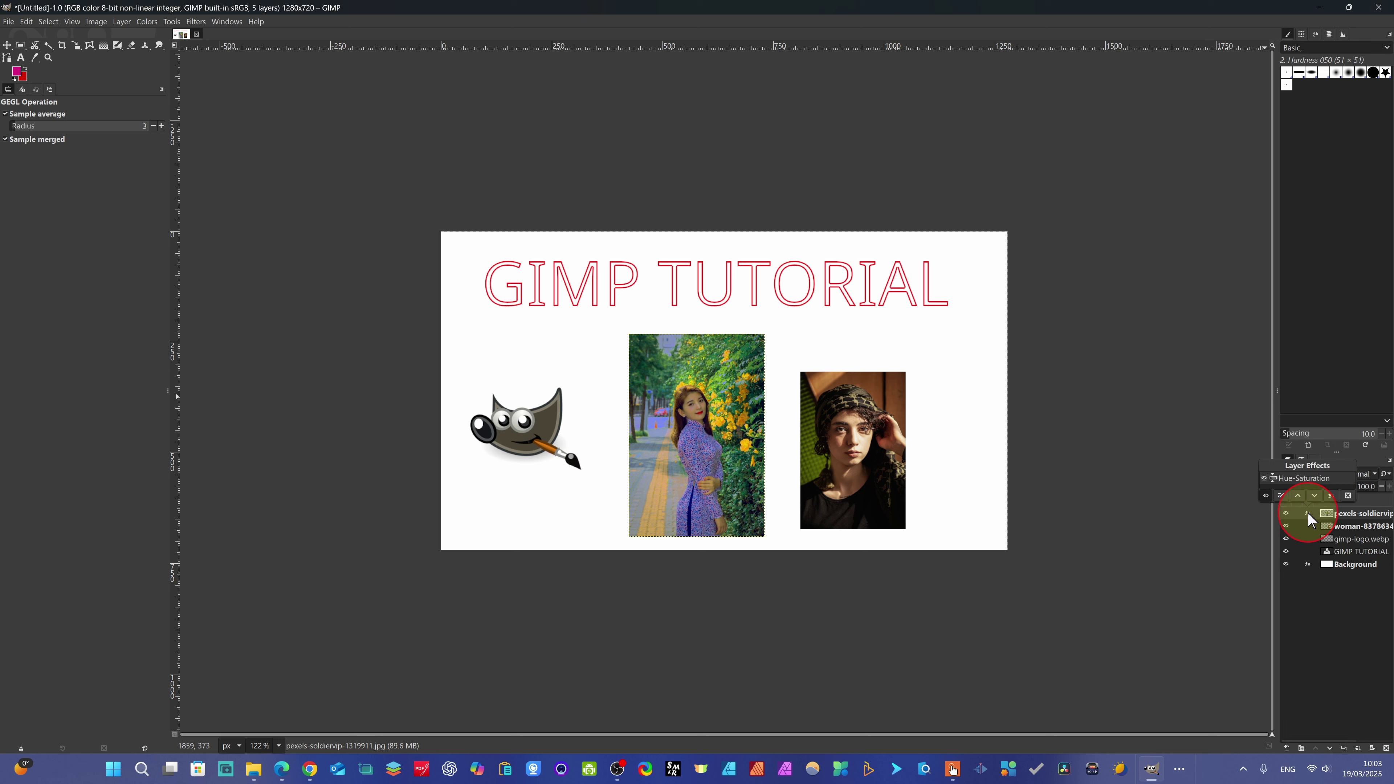
left_click(1355, 533)
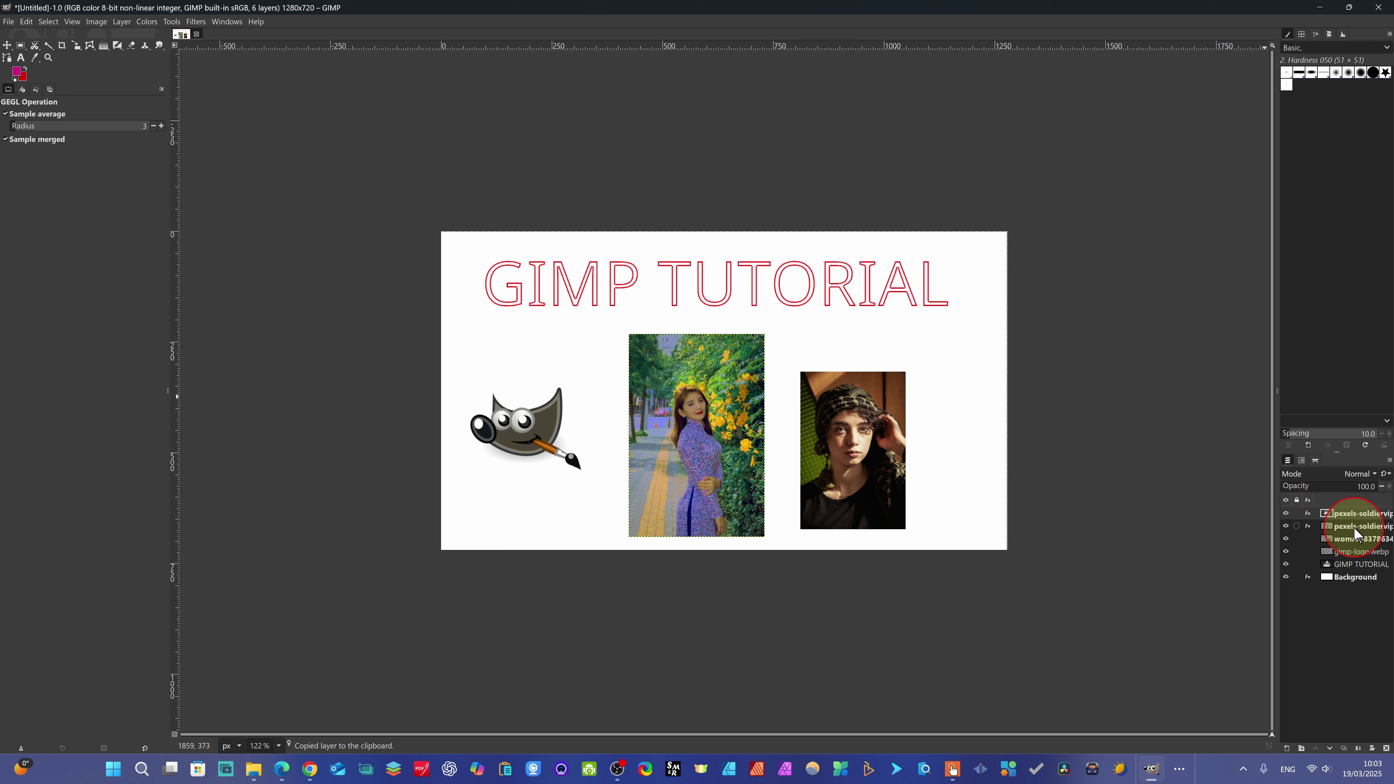
left_click(1307, 527)
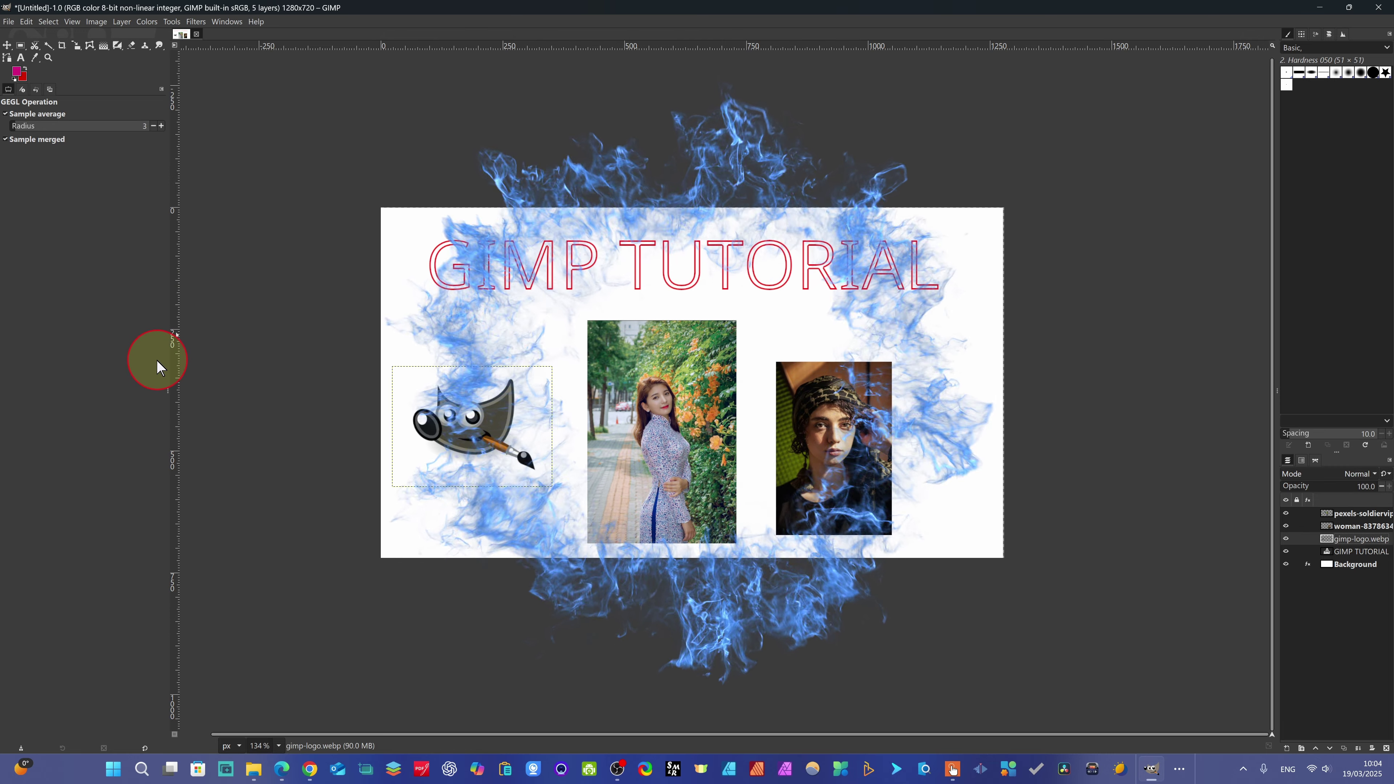
Place a vertical guide beside the canvas near the Wilber logo and a horizontal guide above the canvas, both outside its edges.
left_click_drag(177, 333, 326, 348)
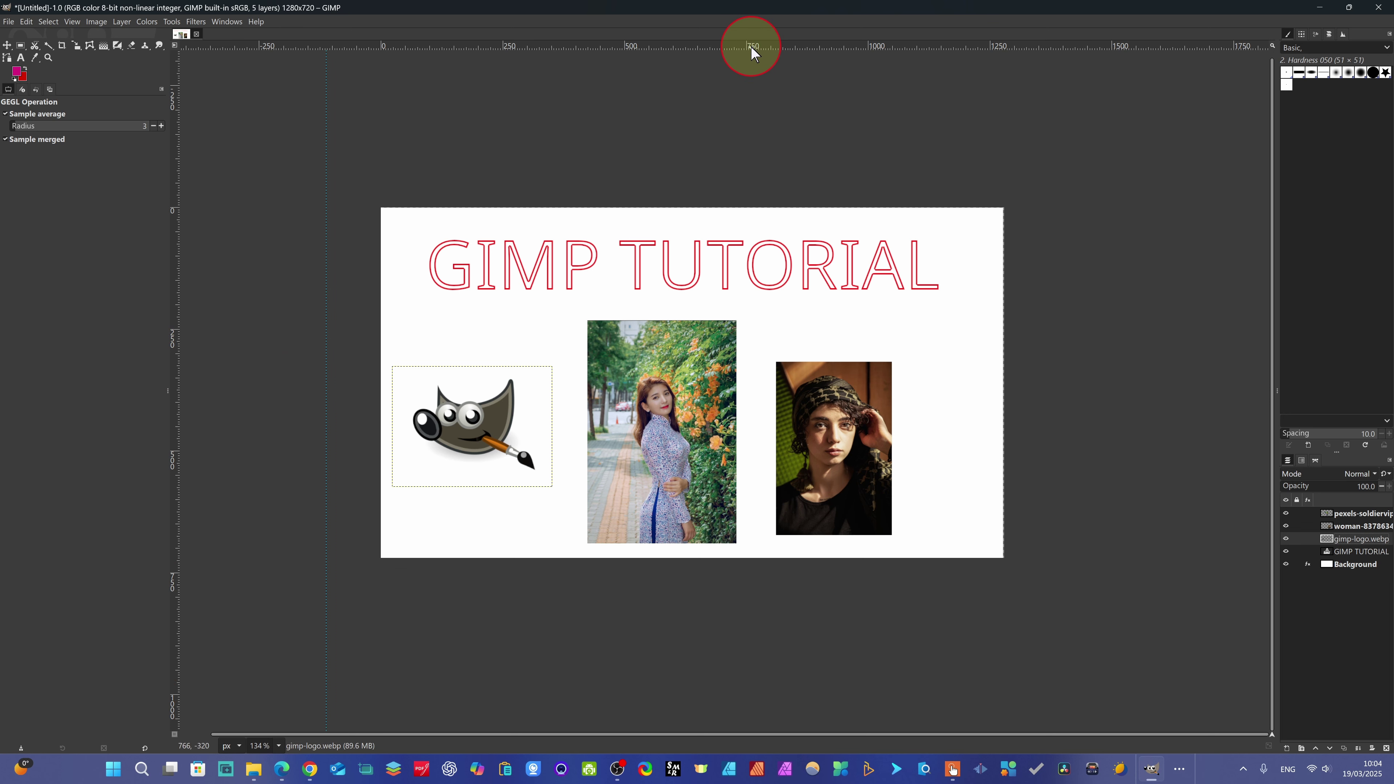
left_click_drag(752, 53, 755, 149)
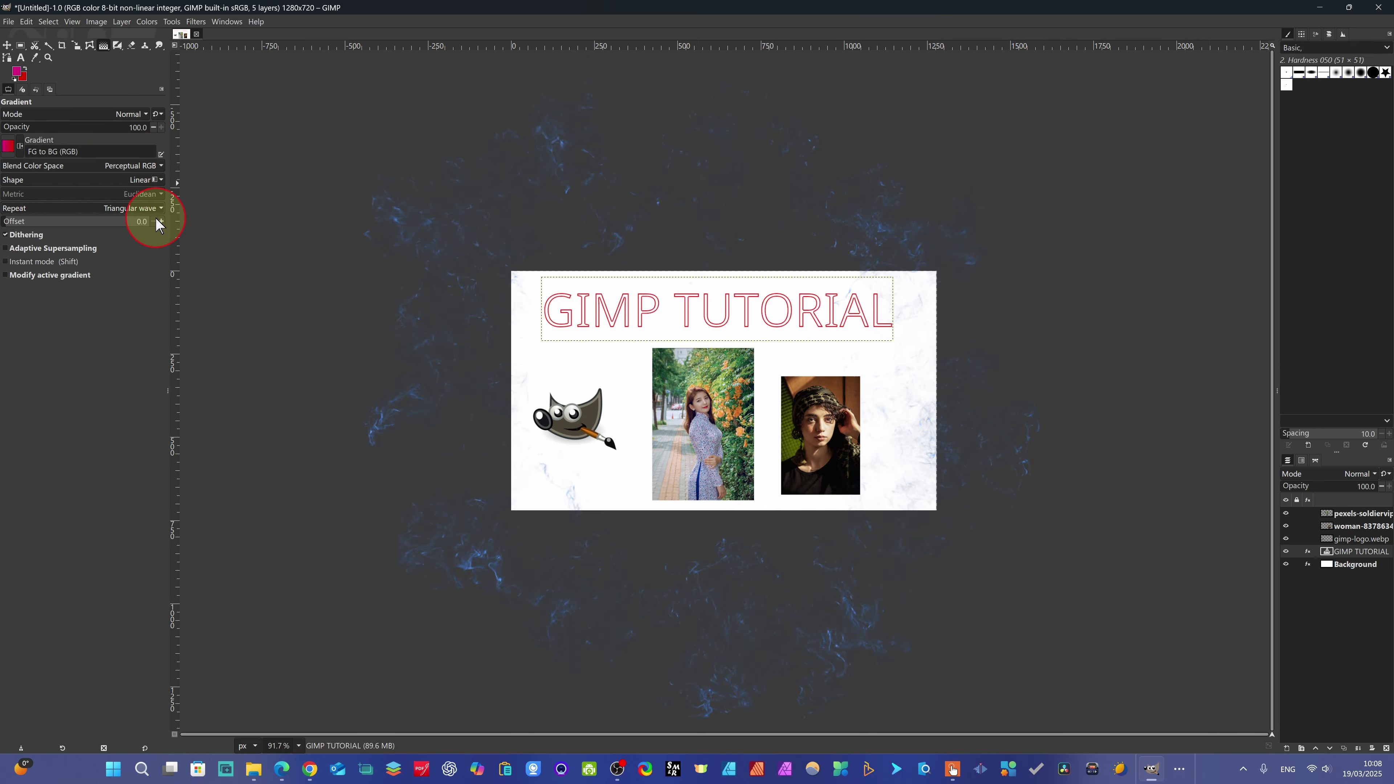
Set the gradient's repeat to None (truncate) and draw a short gradient at the lower edge of the GIMP TUTORIAL layer.
left_click(159, 209)
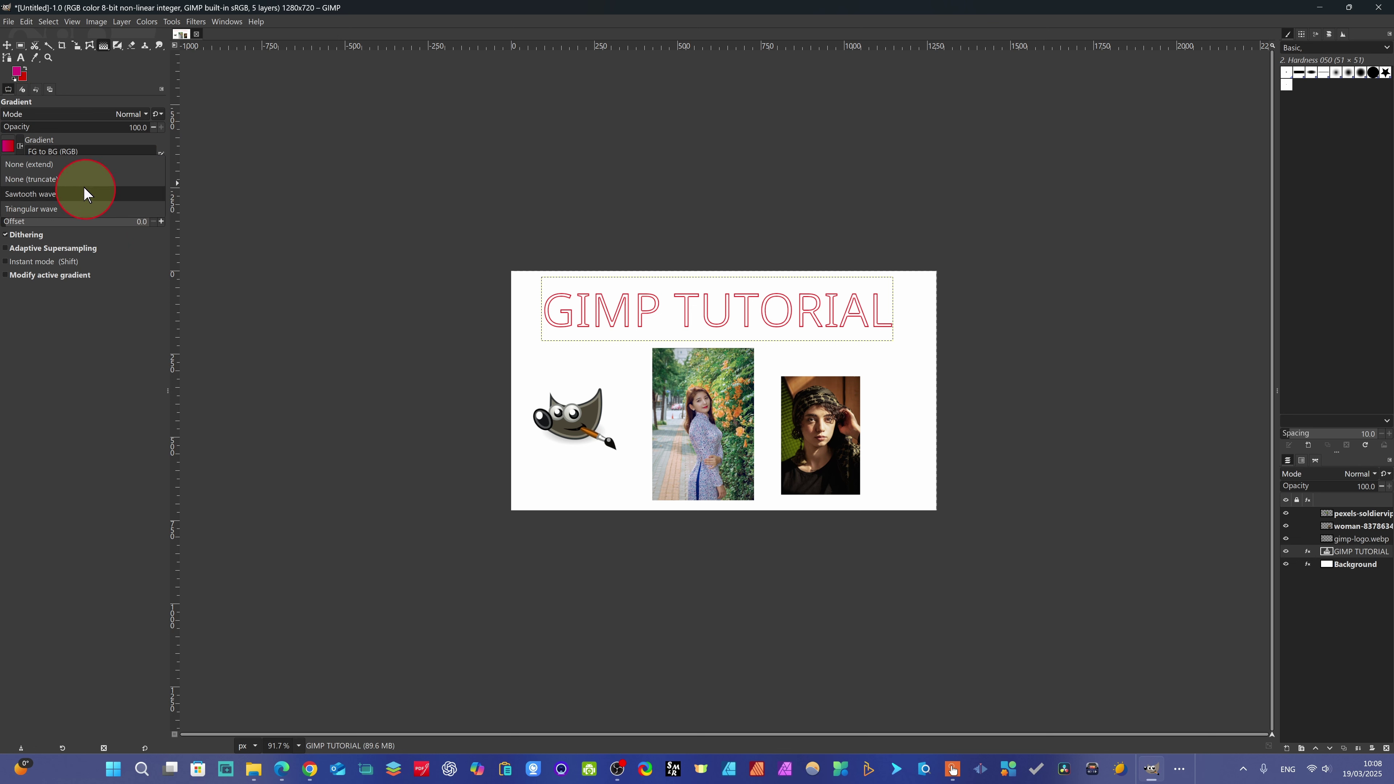
left_click(41, 181)
mouse_move(696, 353)
left_mouse_down()
mouse_move(697, 399)
mouse_move(681, 344)
mouse_move(679, 393)
mouse_move(689, 340)
left_mouse_up()
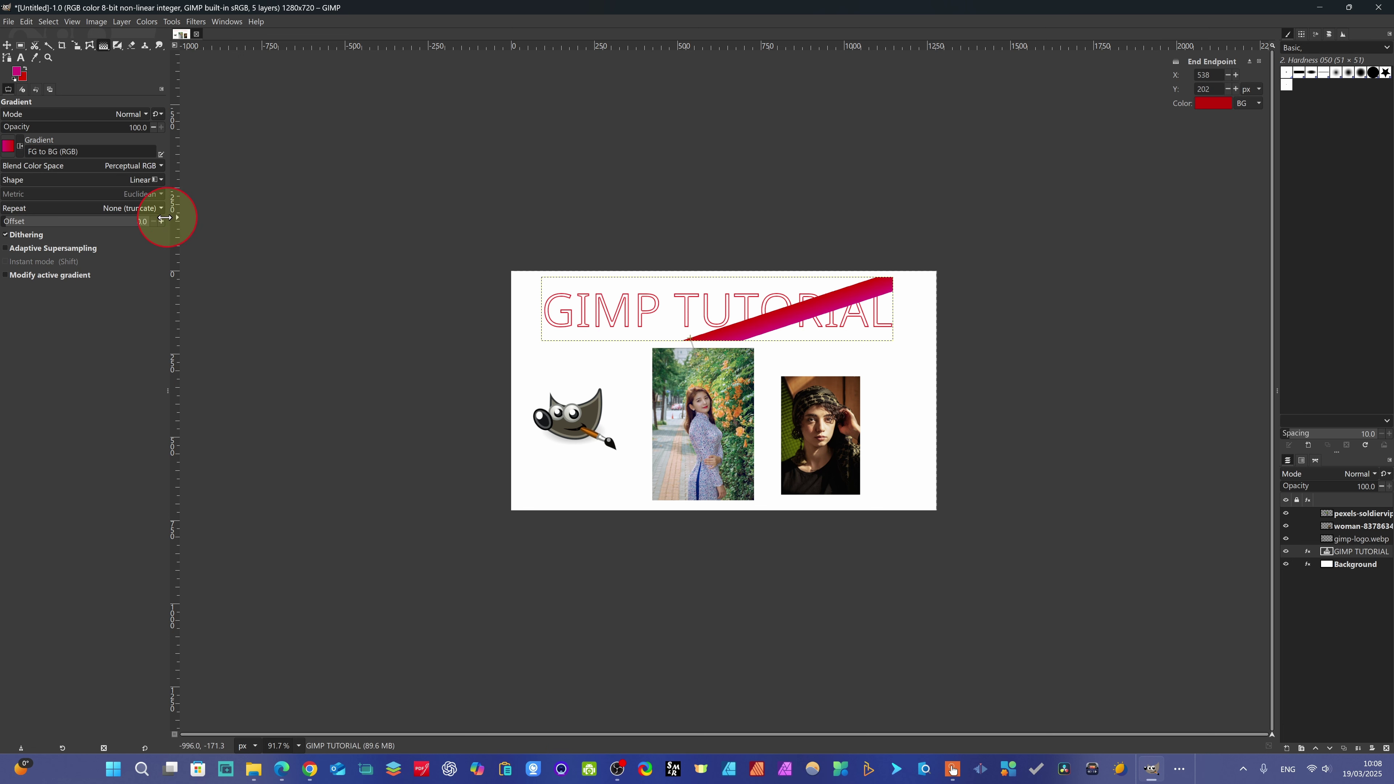
Set the gradient's repeat to None (extend) and move its end point to X 567, Y 95 px.
left_click(156, 208)
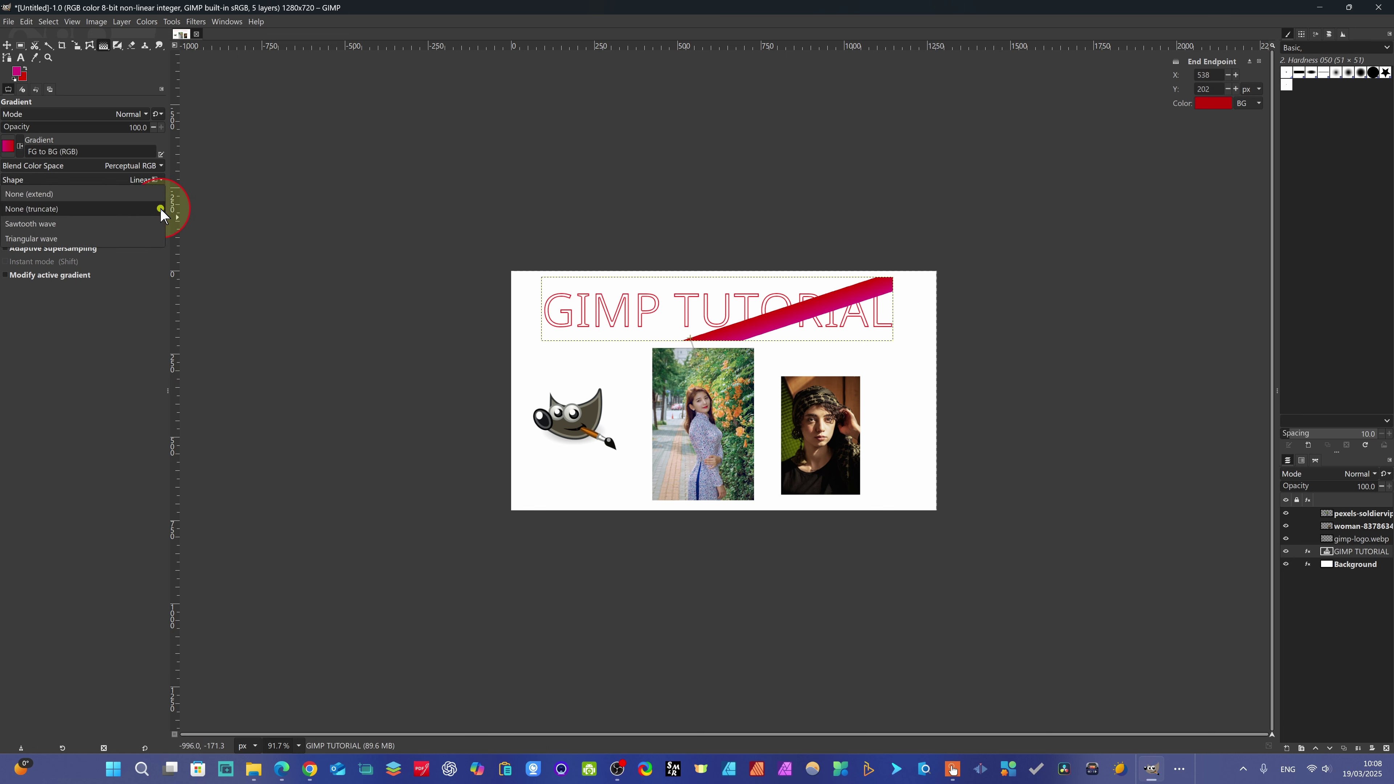
left_click(47, 193)
left_click_drag(690, 339, 700, 302)
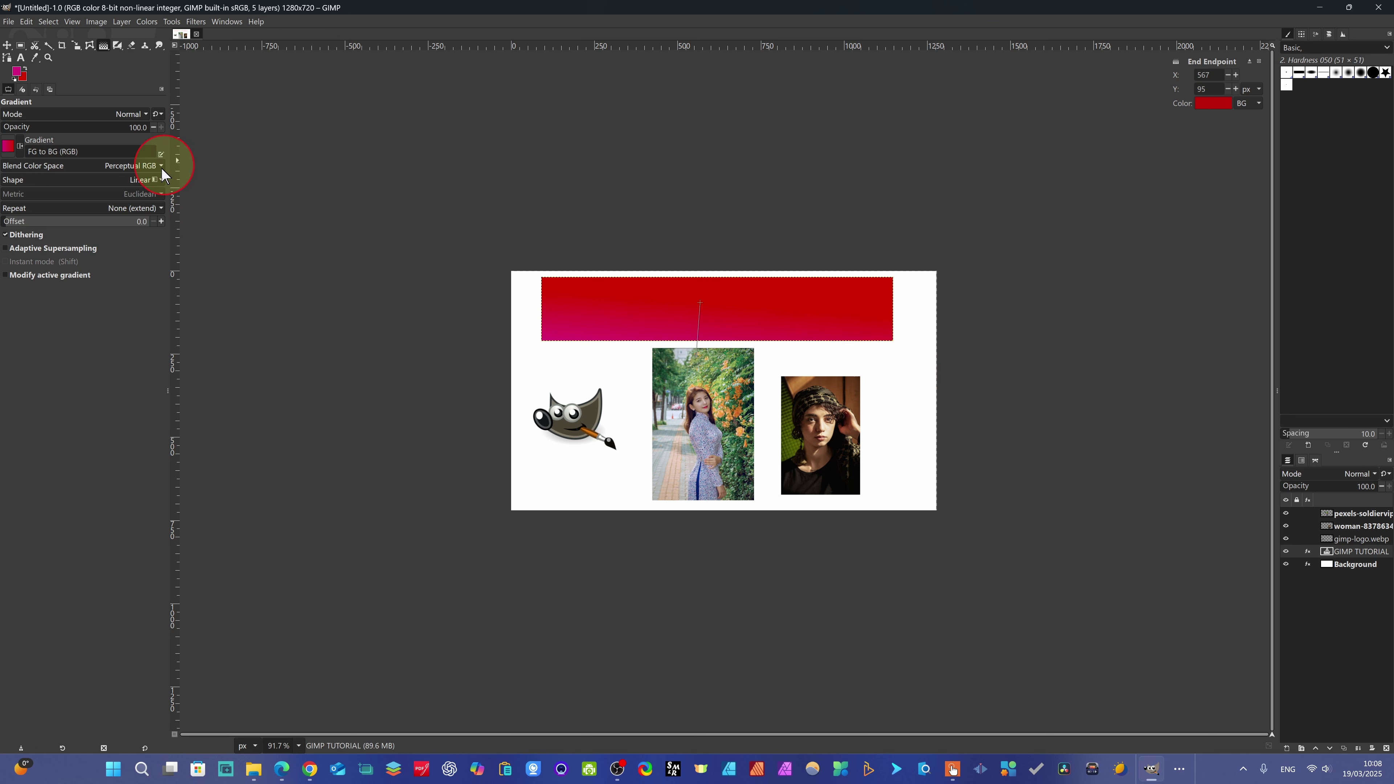
Set the gradient's repeat to Triangular wave and move its start point to X 442, Y 19 px.
left_click(147, 207)
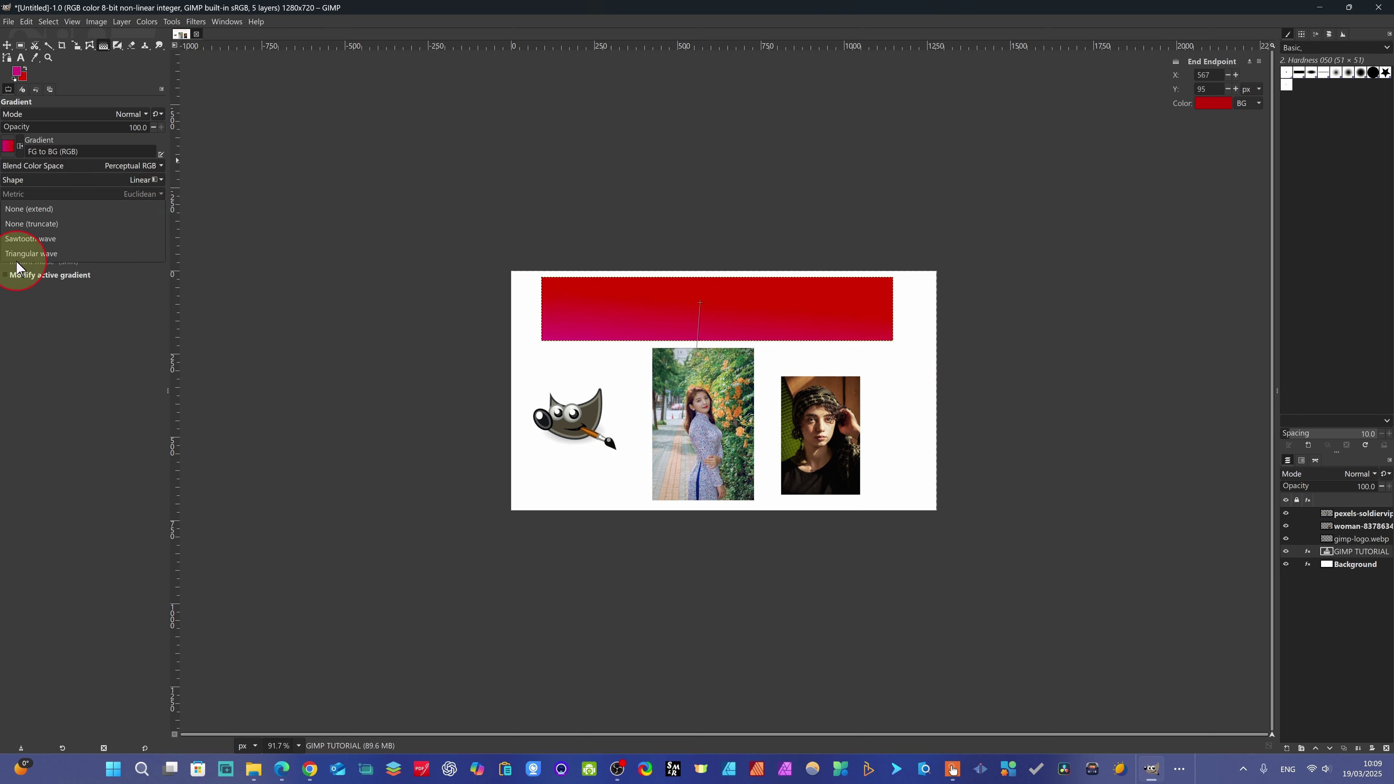
left_click(41, 254)
left_click_drag(695, 355, 646, 276)
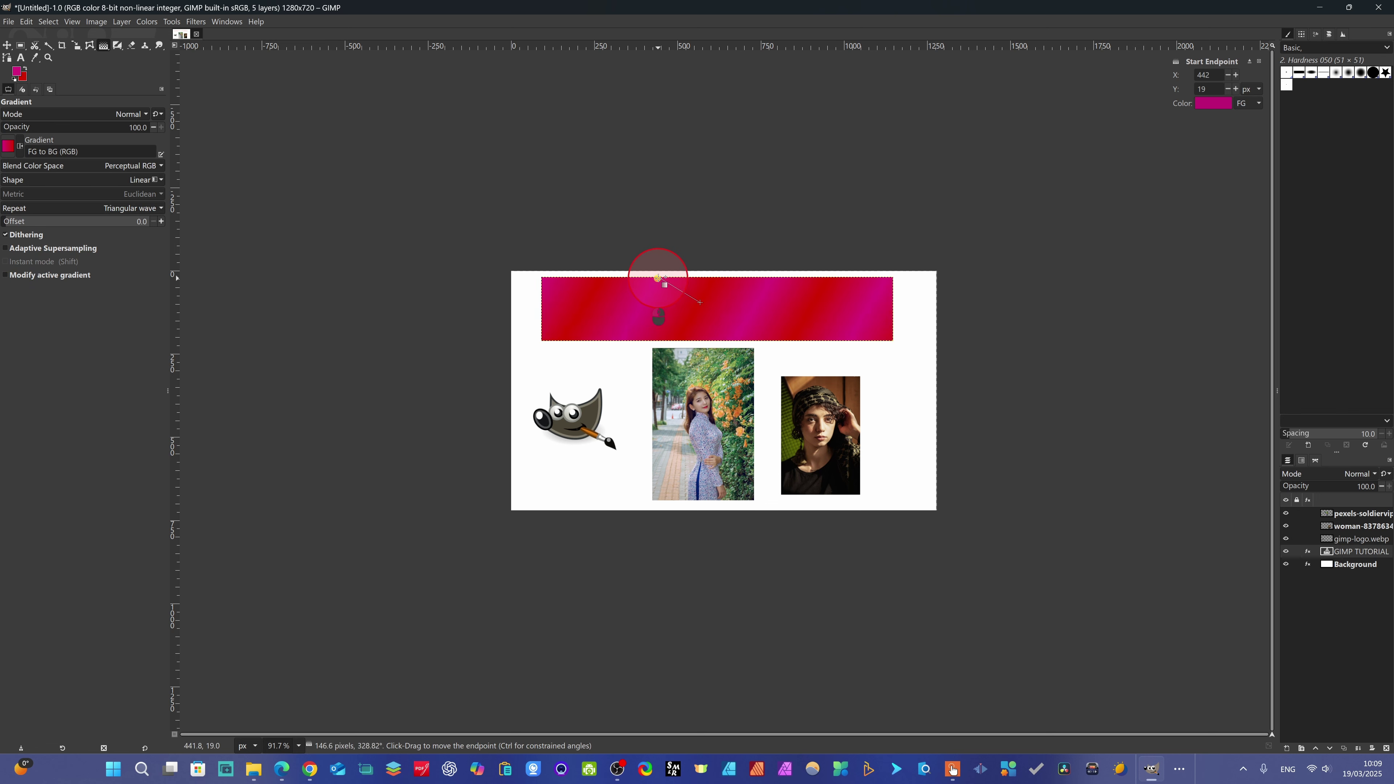
Switch the gradient's repeat mode to Sawtooth wave.
left_click(160, 208)
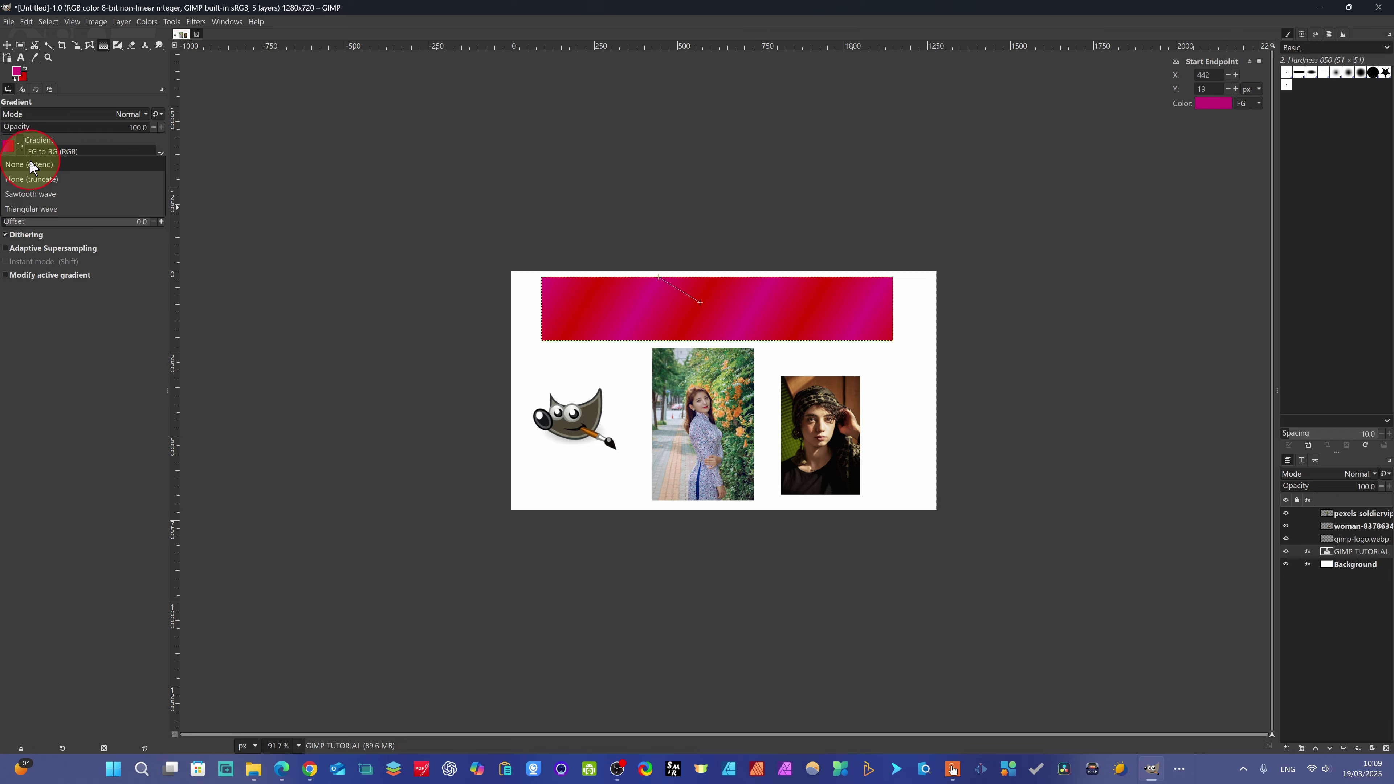
left_click(48, 190)
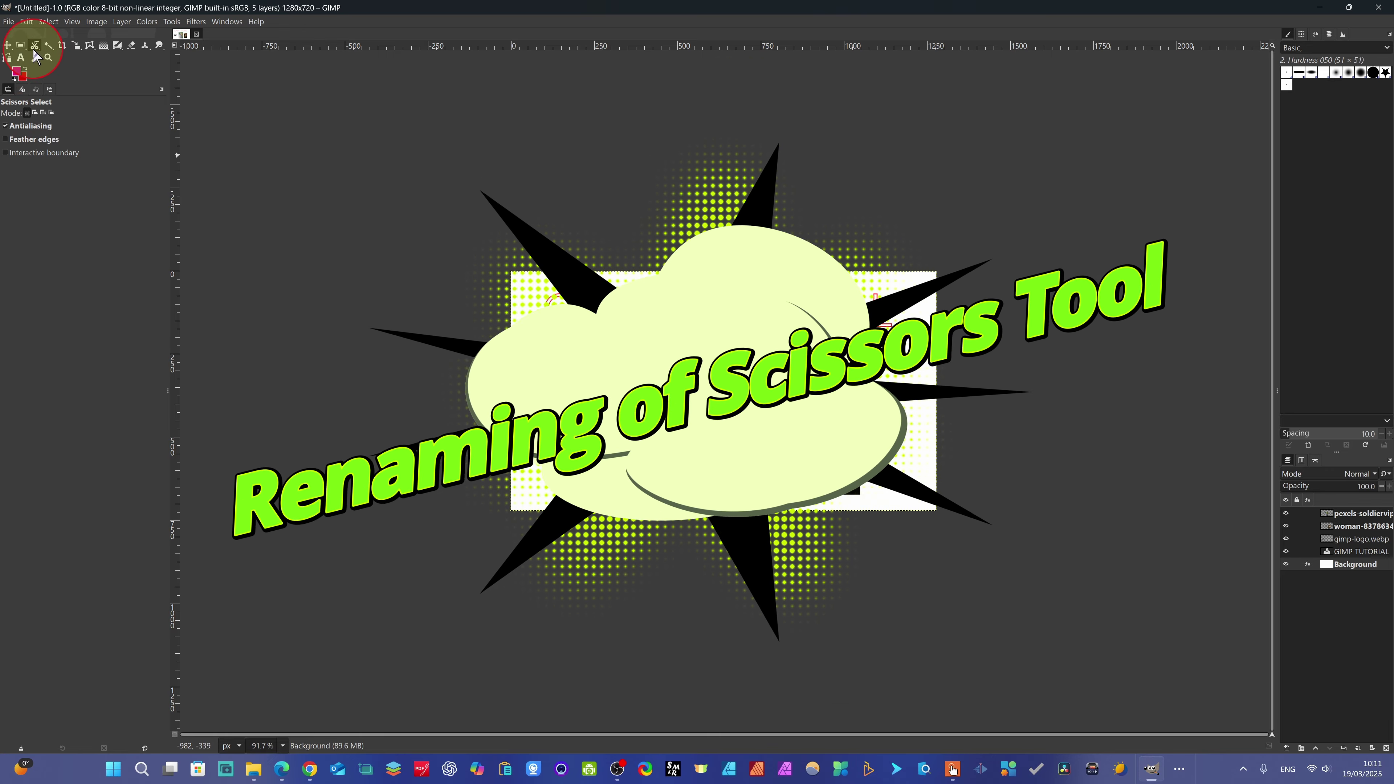
Switch from Scissors Select to the Fuzzy Select tool.
left_click(48, 47)
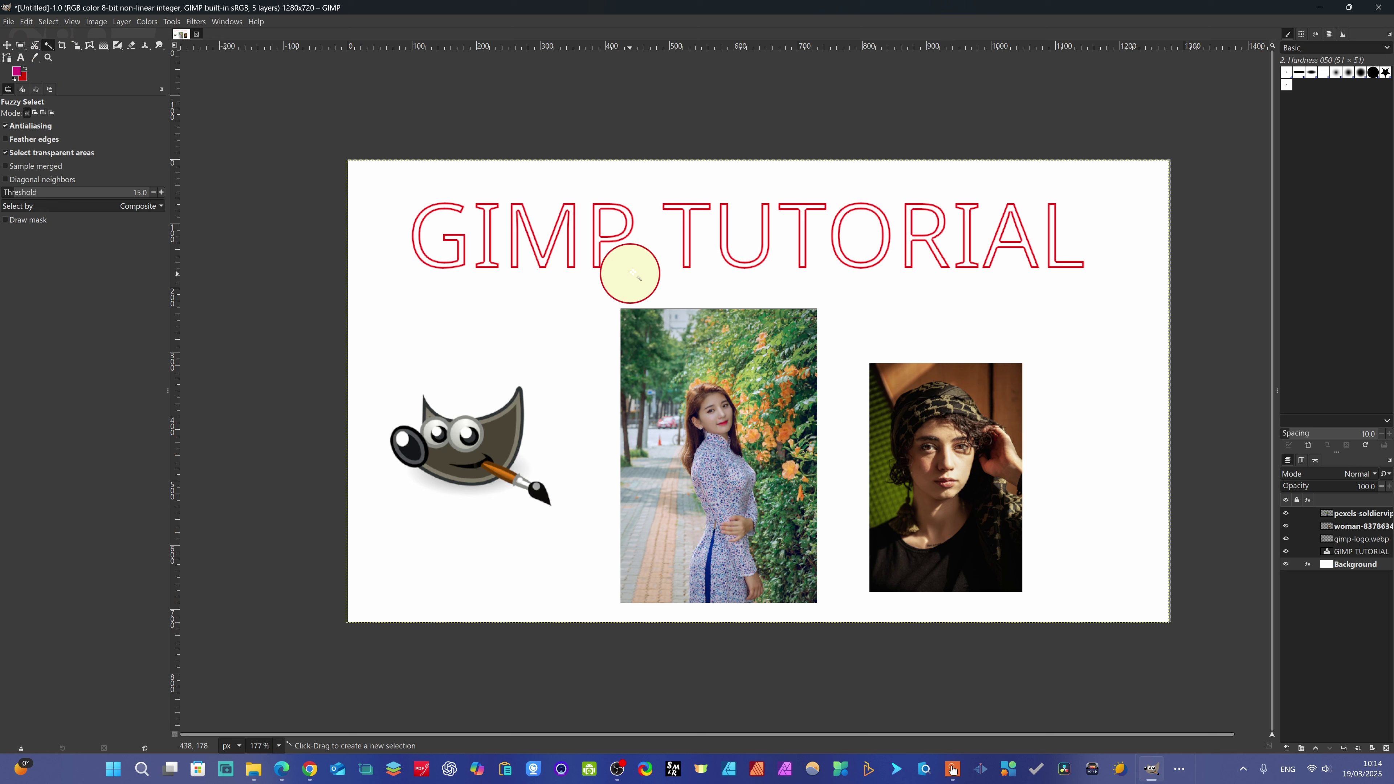
left_click(1316, 544)
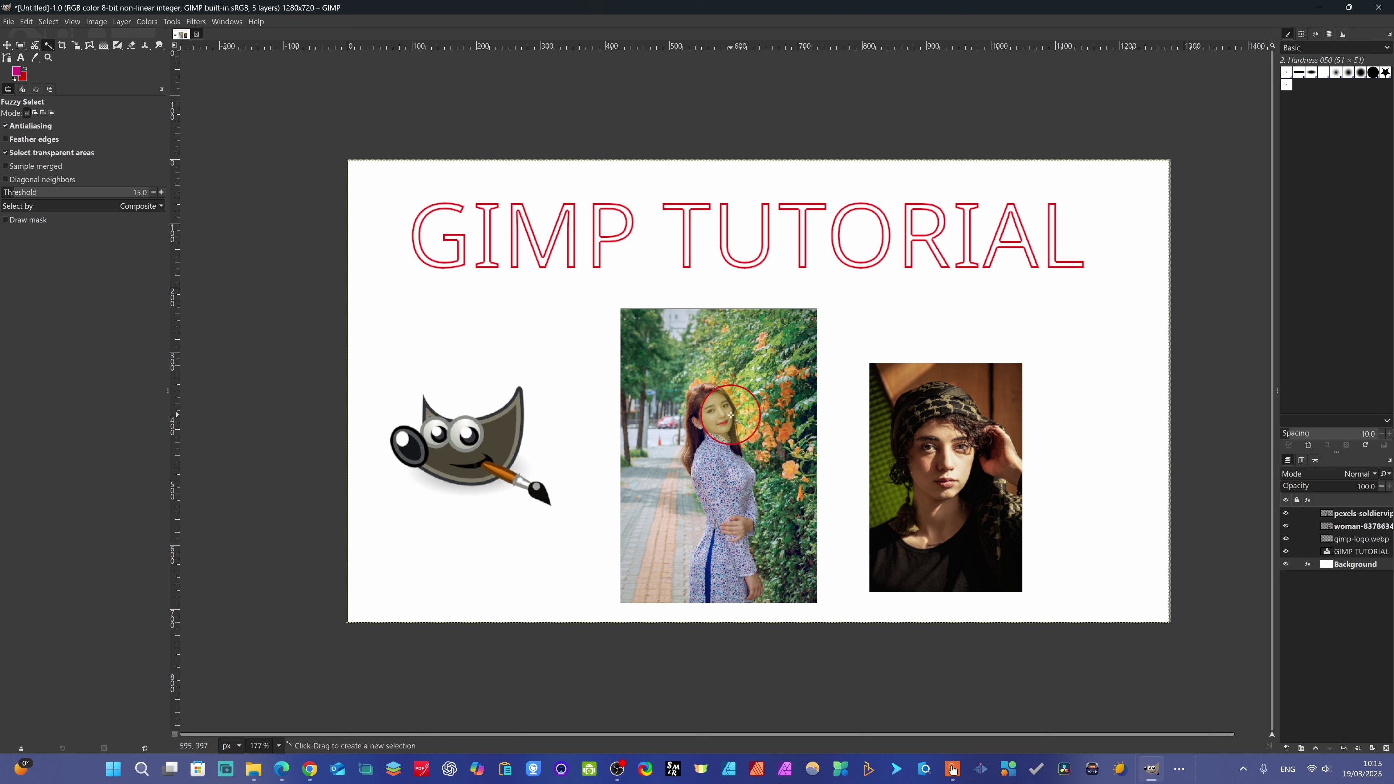
left_click(871, 431)
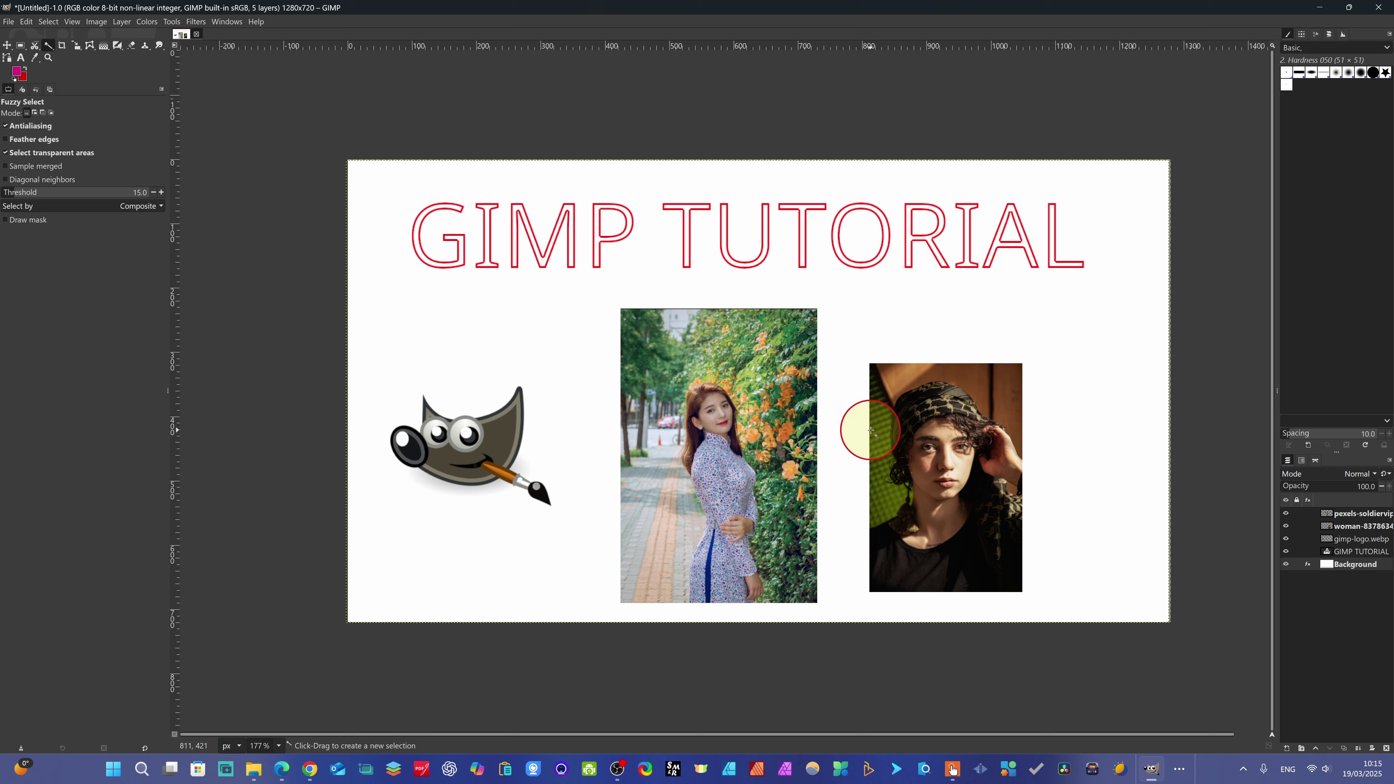